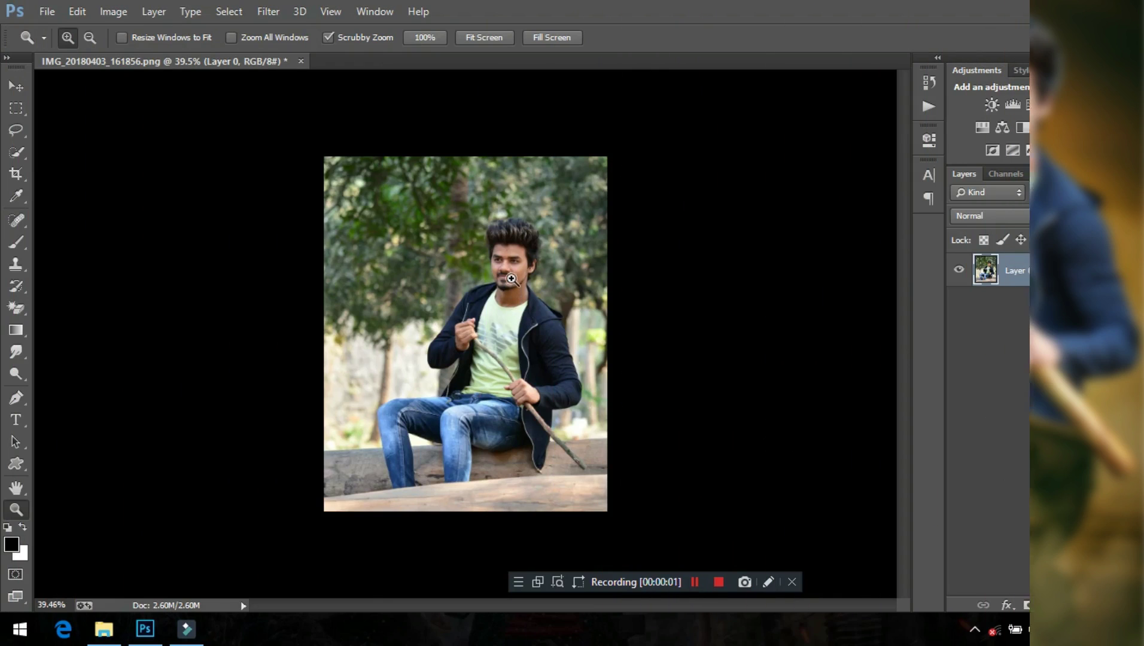
# Zoom into the man-on-log photo, switch to the Move tool, and open the Filter menu.
pyautogui.moveTo(507, 261)
pyautogui.mouseDown()
pyautogui.moveTo(565, 266)
pyautogui.moveTo(508, 242)
pyautogui.mouseUp()
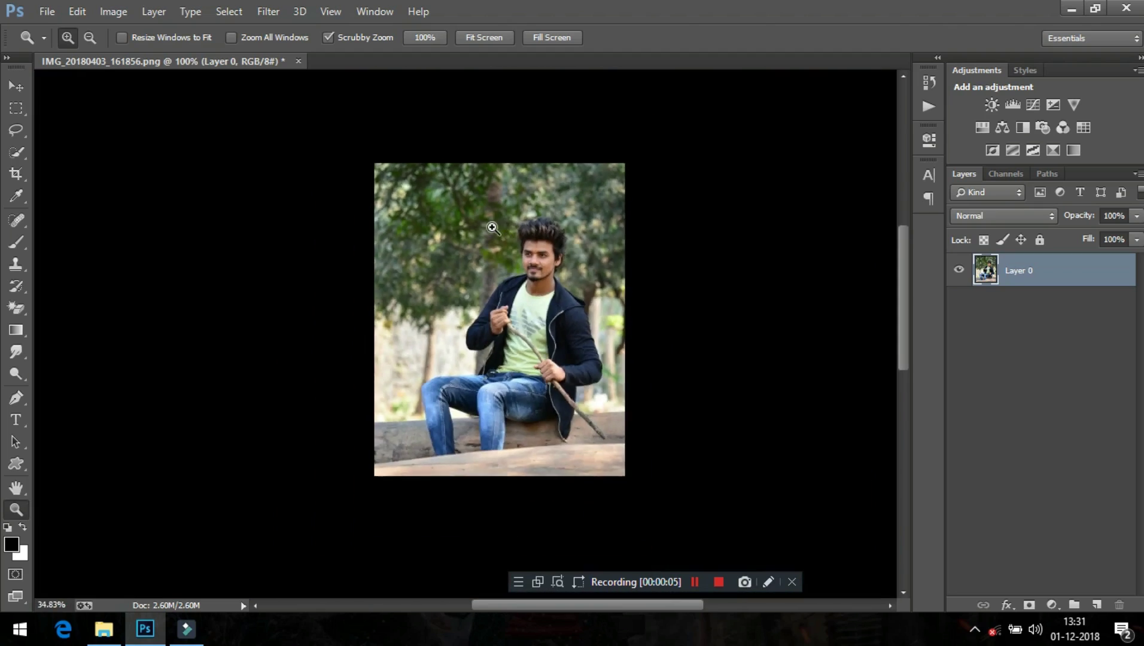
pyautogui.press('v')
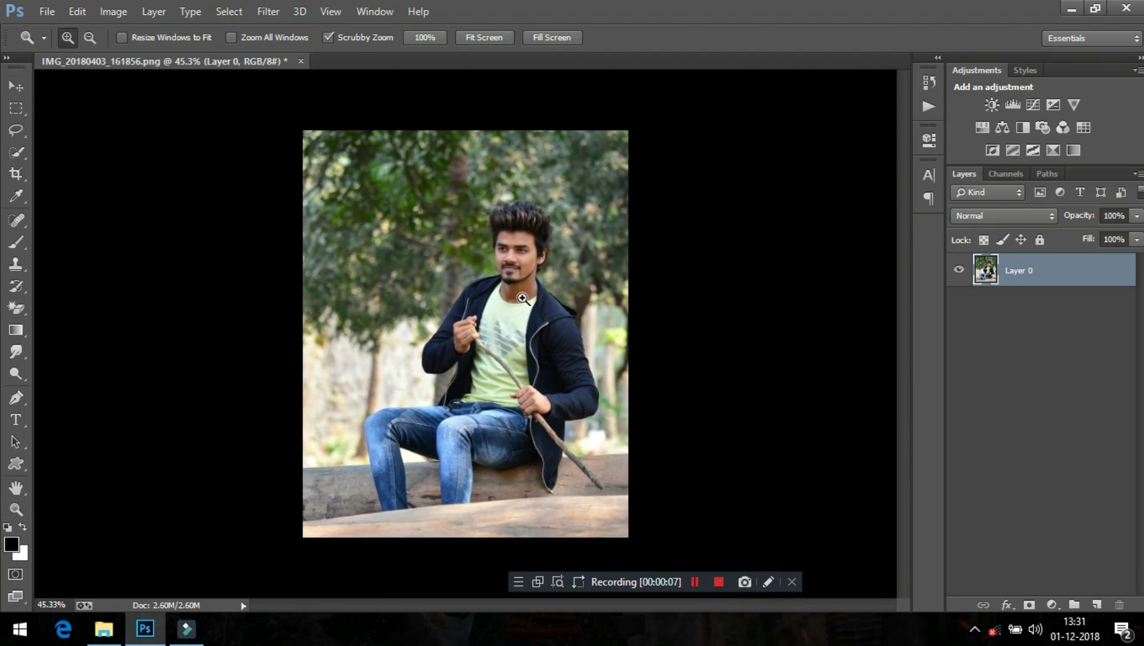
pyautogui.click(266, 12)
# Open the Camera Raw Filter and set exposure to +0.40 and clarity to +16.
pyautogui.click(308, 108)
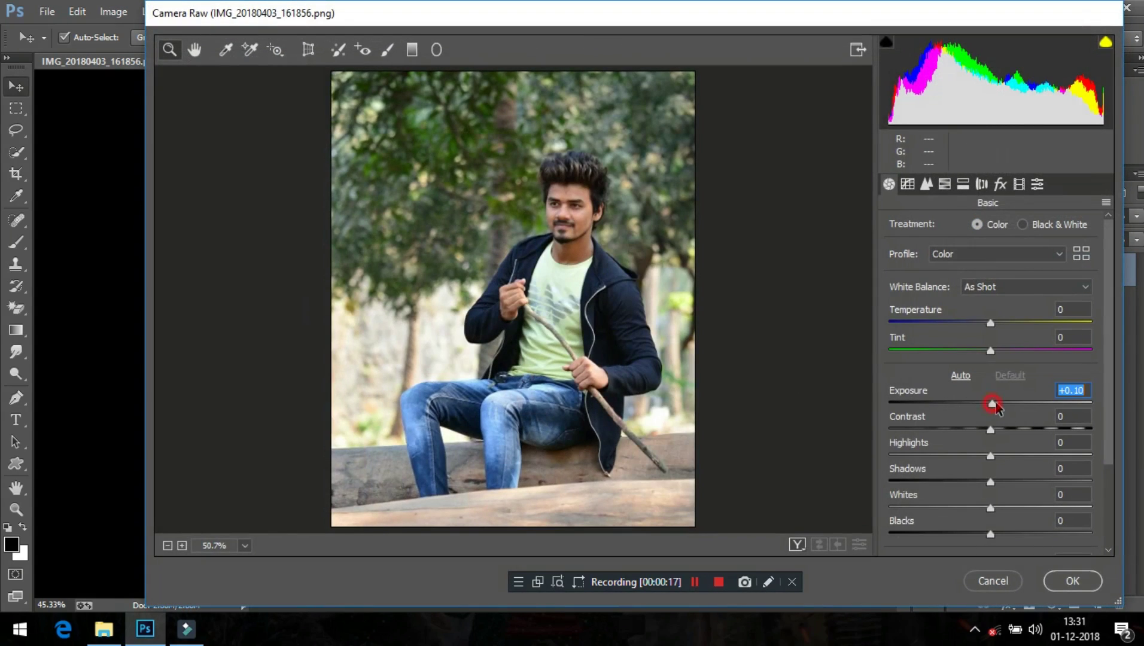
pyautogui.moveTo(993, 405)
pyautogui.mouseDown()
pyautogui.moveTo(999, 430)
pyautogui.moveTo(951, 457)
pyautogui.moveTo(1020, 482)
pyautogui.moveTo(944, 507)
pyautogui.moveTo(1016, 534)
pyautogui.mouseUp()
pyautogui.moveTo(947, 507); pyautogui.dragTo(972, 508)
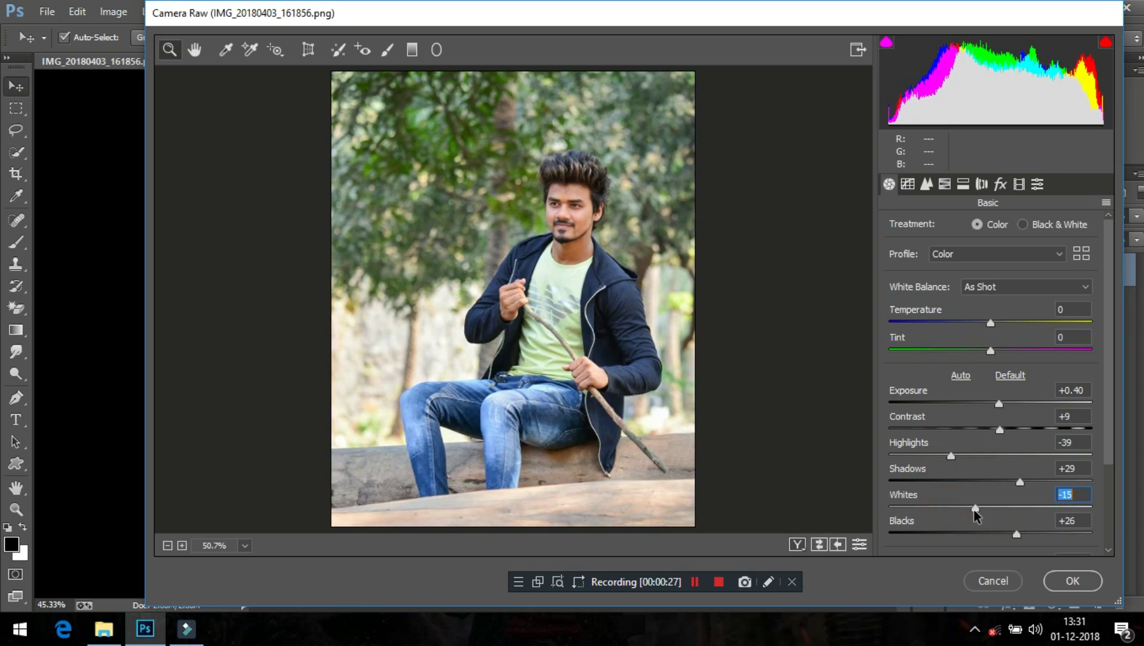
pyautogui.scroll(-1, 990, 550)
pyautogui.scroll(-1, 994, 551)
pyautogui.scroll(-1, 995, 551)
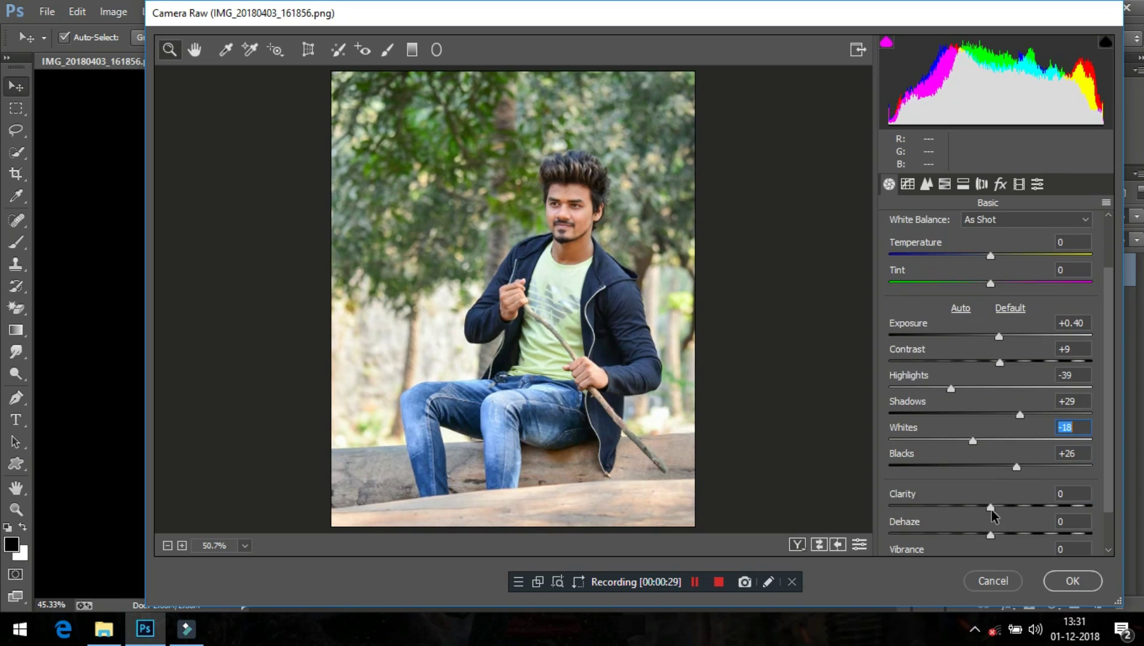
pyautogui.moveTo(1004, 507); pyautogui.dragTo(1007, 507)
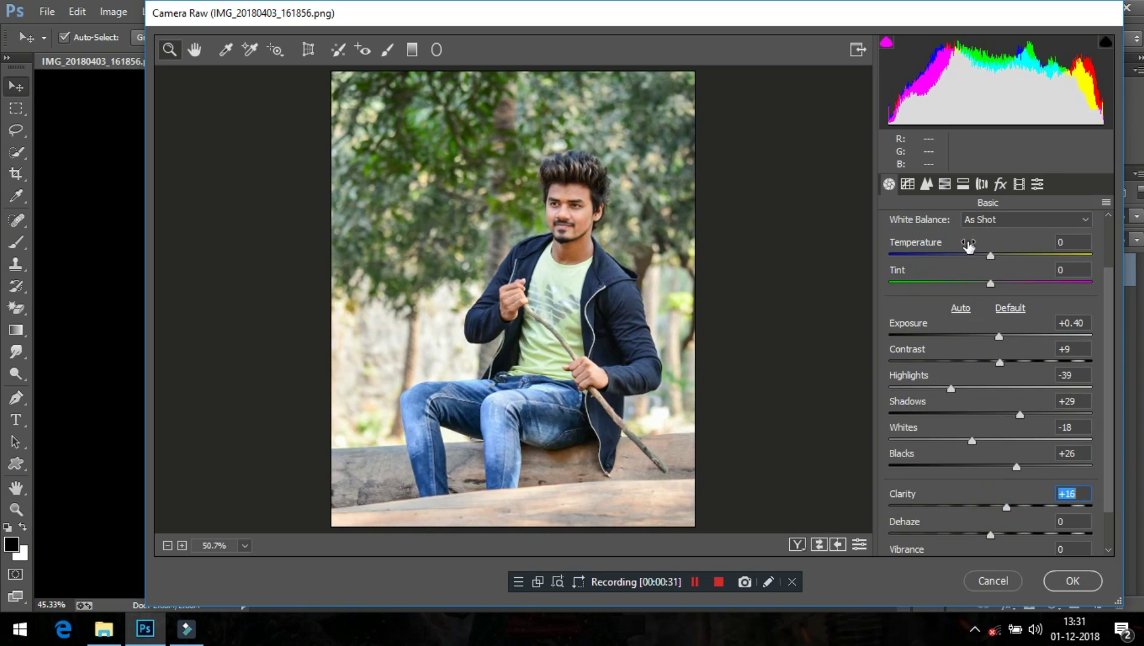
# In HSL, brighten Oranges luminance to +14, check saturation, nudge Purples hue, and apply the grade.
pyautogui.click(958, 186)
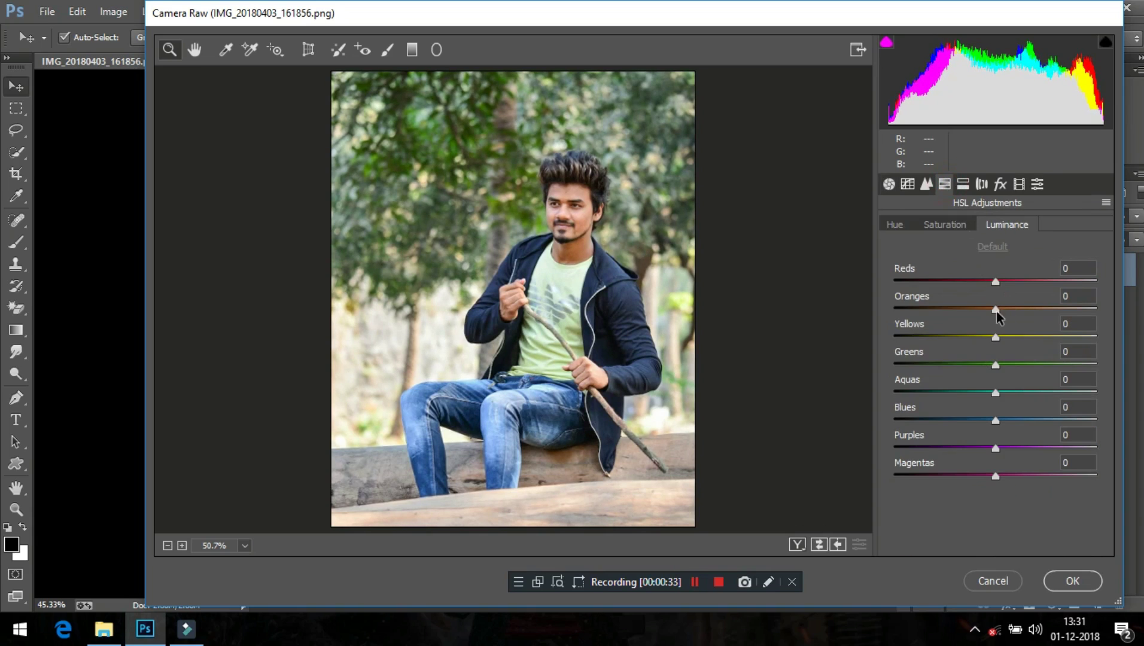
pyautogui.moveTo(996, 310); pyautogui.dragTo(1011, 311)
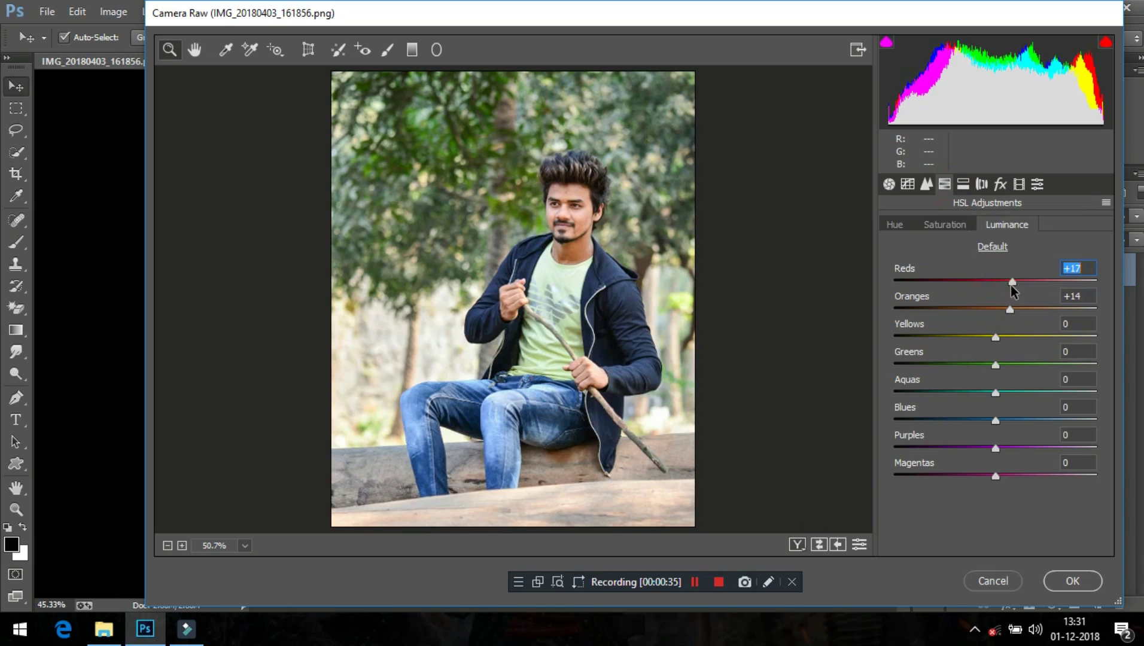
pyautogui.click(943, 226)
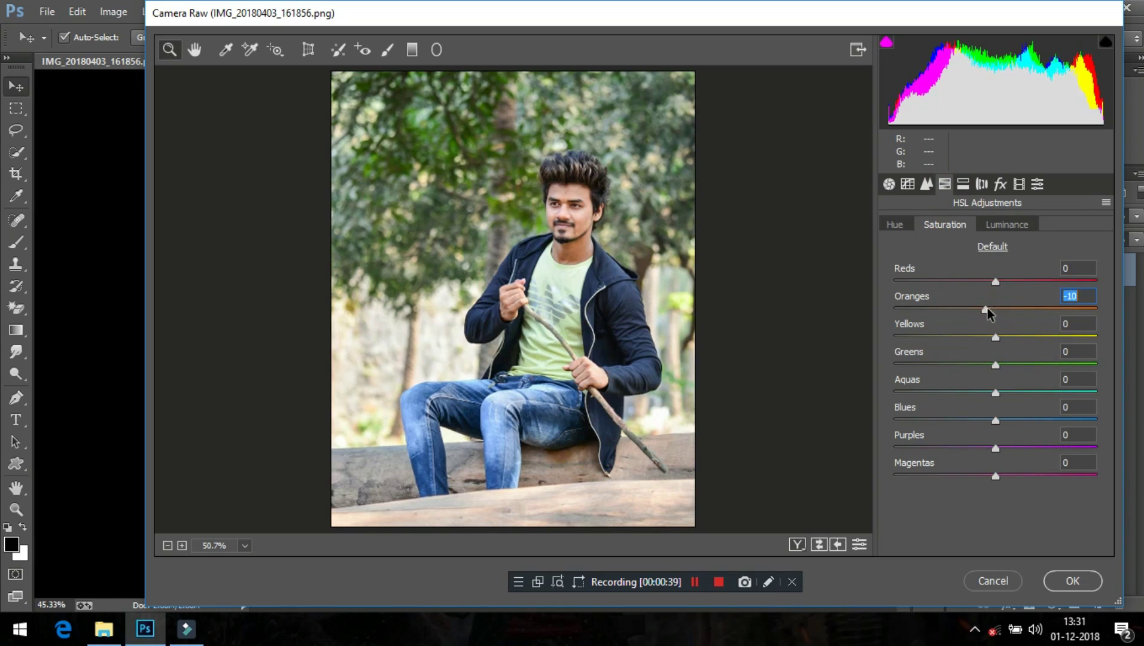
pyautogui.click(905, 227)
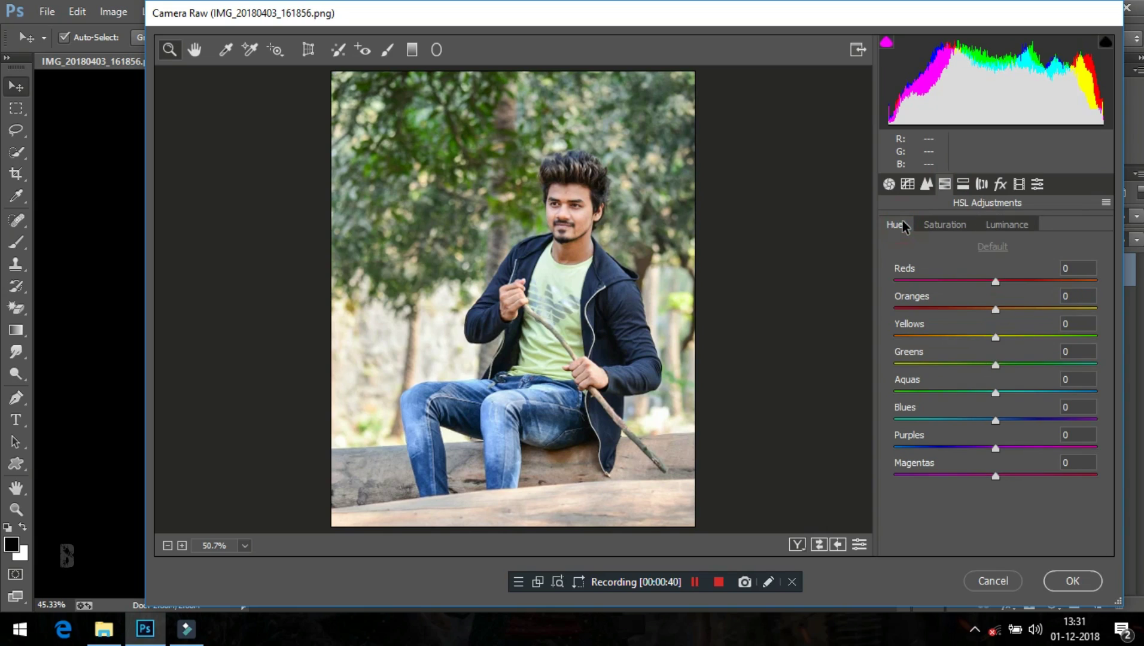
pyautogui.moveTo(996, 448)
pyautogui.mouseDown()
pyautogui.moveTo(984, 450)
pyautogui.moveTo(1015, 527)
pyautogui.mouseUp()
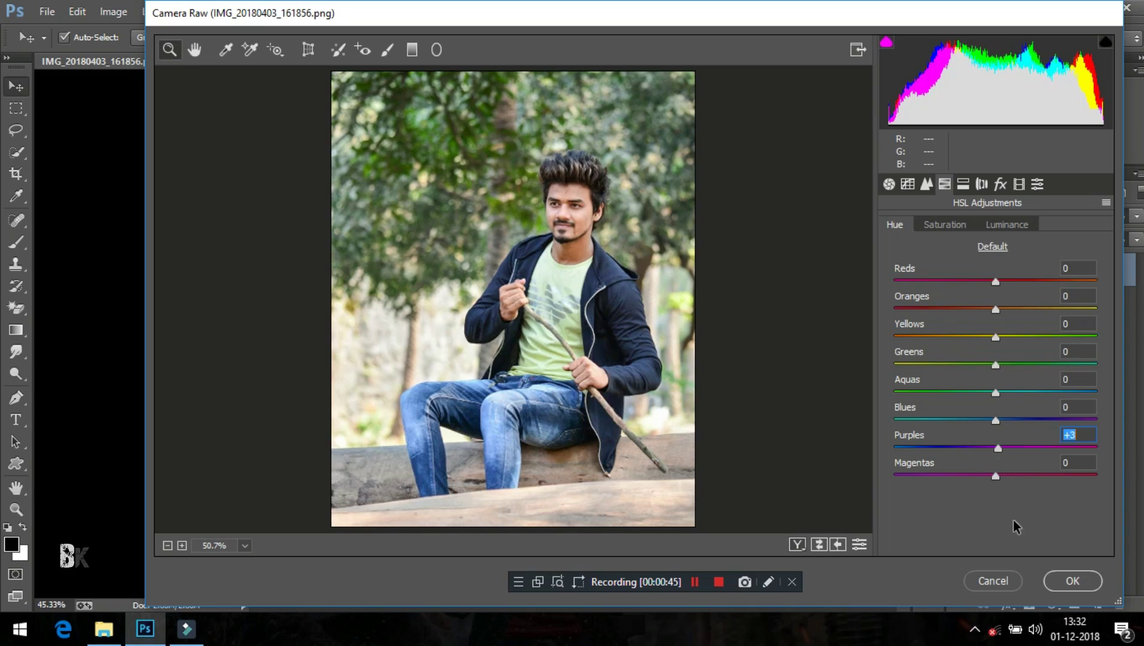
pyautogui.click(1064, 592)
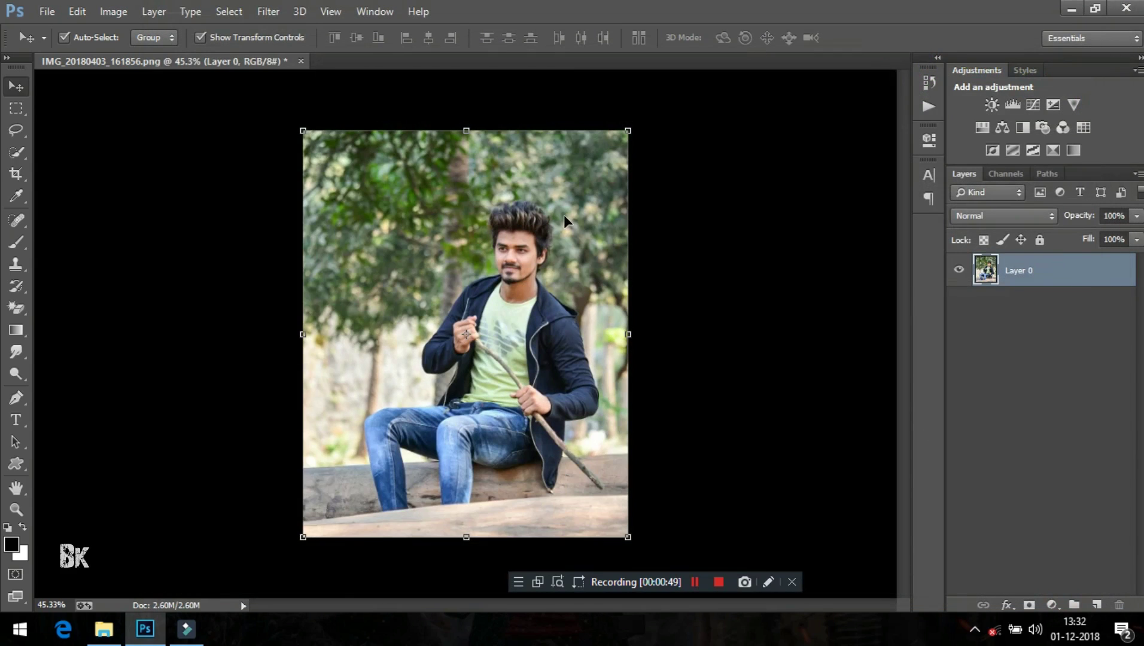
# Zoom in on the man and pick the Quick Selection tool with an enlarged brush.
pyautogui.press('z')
pyautogui.moveTo(610, 264); pyautogui.dragTo(588, 272)
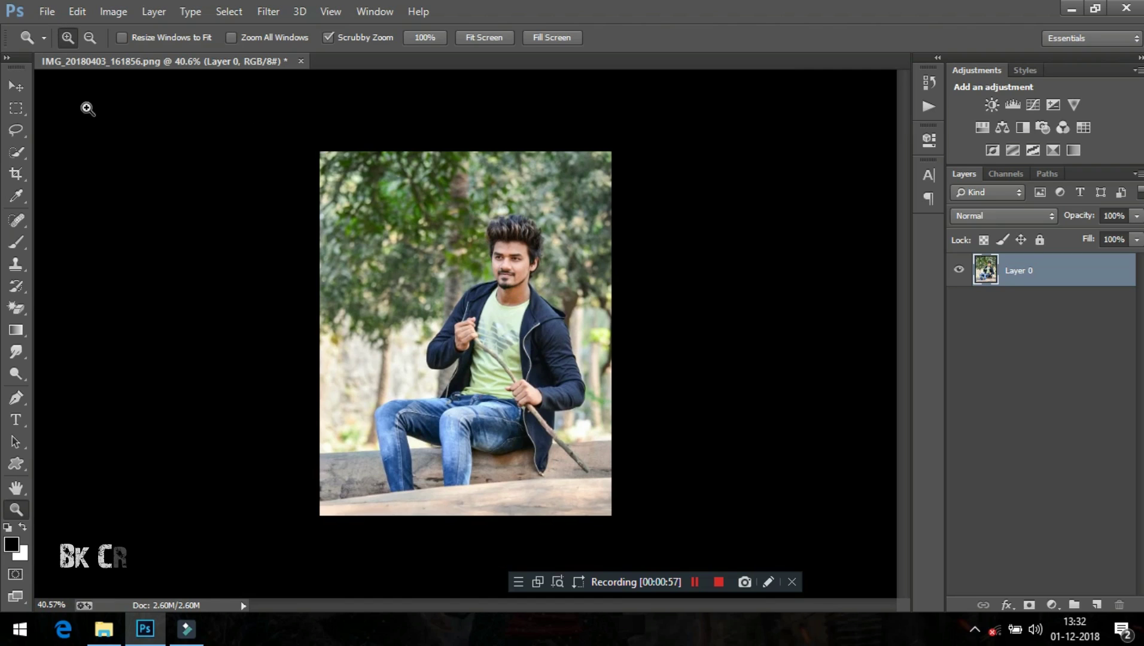
pyautogui.moveTo(93, 114)
pyautogui.mouseDown()
pyautogui.moveTo(563, 295)
pyautogui.moveTo(362, 295)
pyautogui.mouseUp()
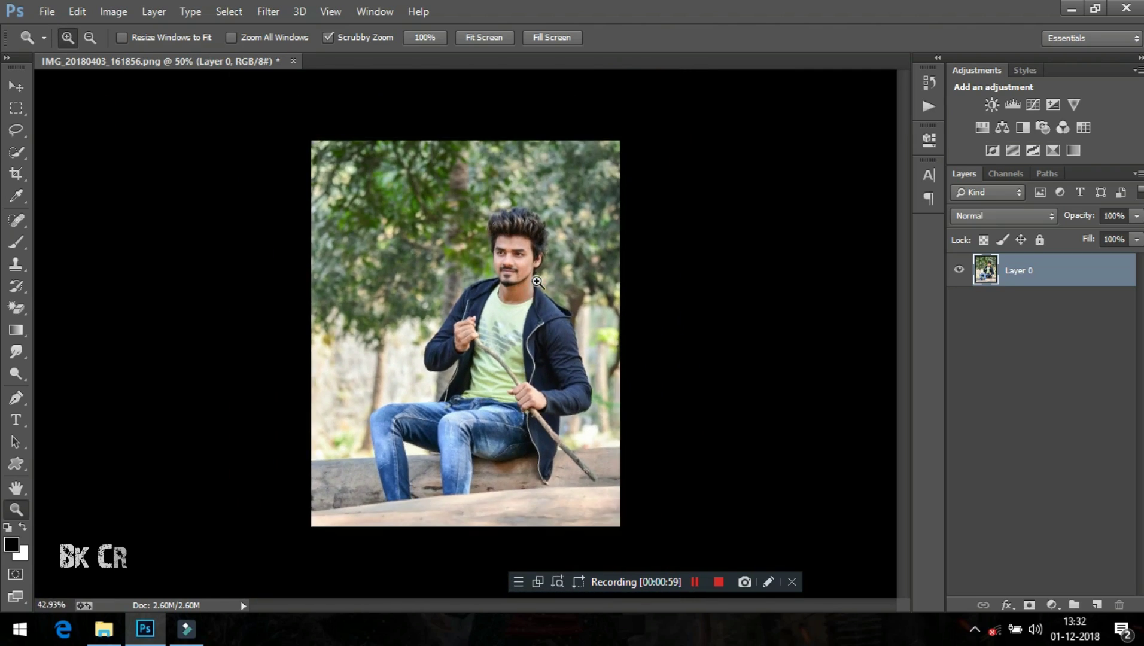
pyautogui.click(15, 153)
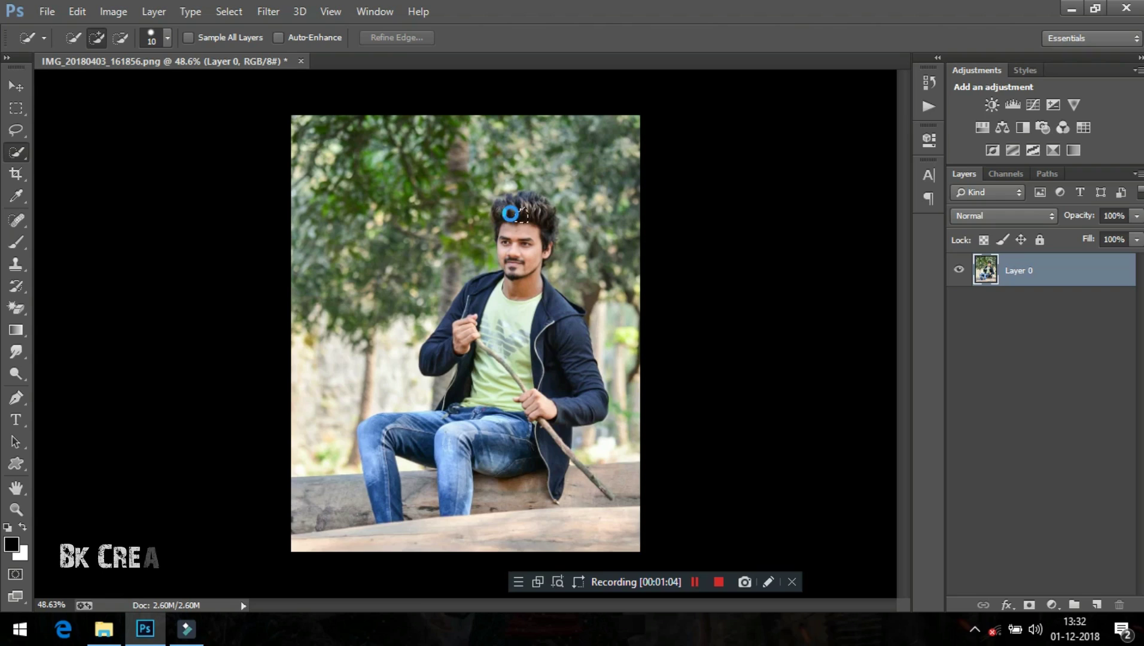
pyautogui.press(']')
# Paint a selection over the man's hair, T-shirt, jacket, arm and jeans.
pyautogui.moveTo(531, 213); pyautogui.dragTo(531, 205)
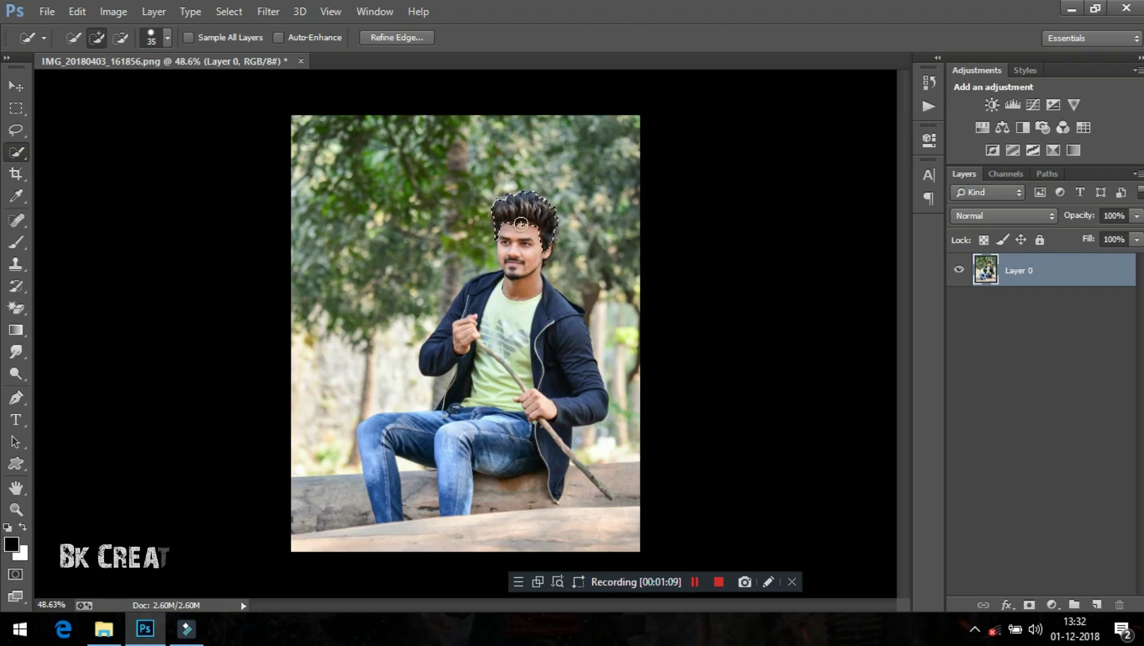
pyautogui.moveTo(532, 350); pyautogui.dragTo(570, 338)
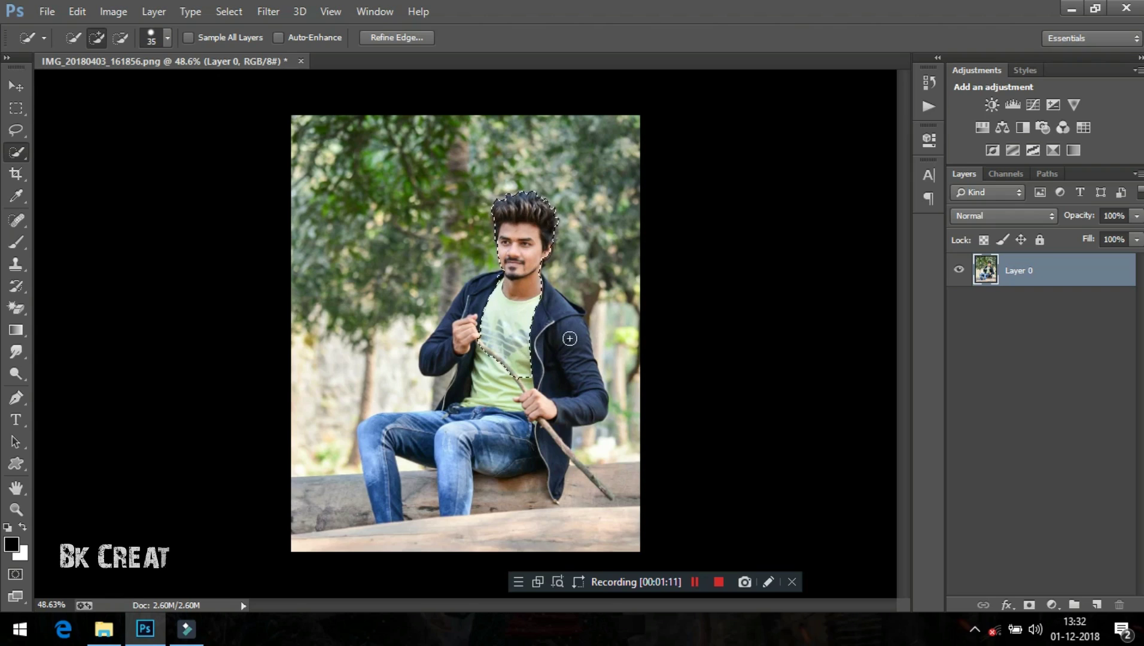
pyautogui.moveTo(567, 384)
pyautogui.mouseDown()
pyautogui.moveTo(458, 346)
pyautogui.moveTo(381, 475)
pyautogui.moveTo(465, 477)
pyautogui.moveTo(560, 395)
pyautogui.moveTo(568, 419)
pyautogui.moveTo(554, 468)
pyautogui.mouseUp()
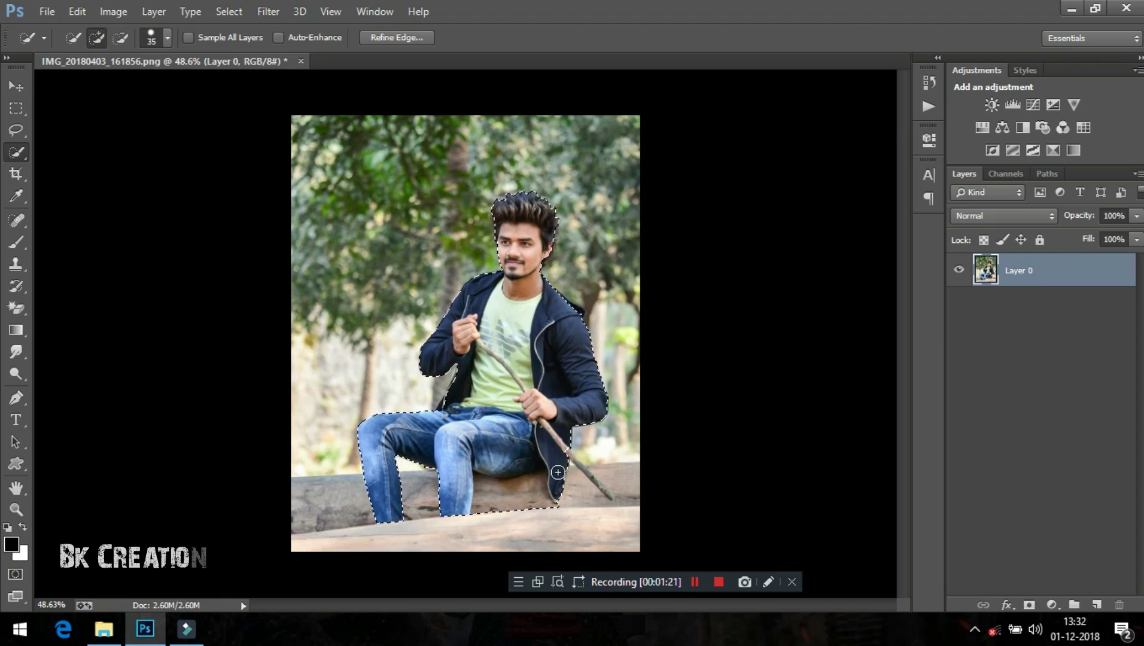
pyautogui.press('z')
pyautogui.moveTo(541, 276); pyautogui.dragTo(599, 292)
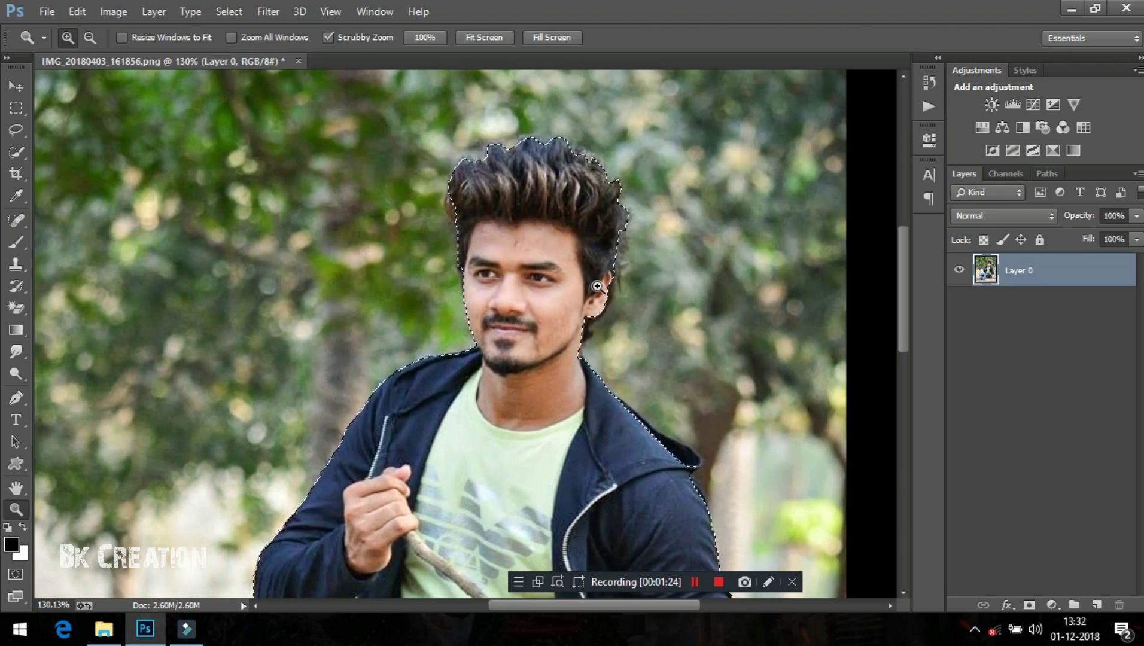
# Add the left jacket edge to the man's Quick Selection.
pyautogui.moveTo(539, 330); pyautogui.dragTo(501, 316)
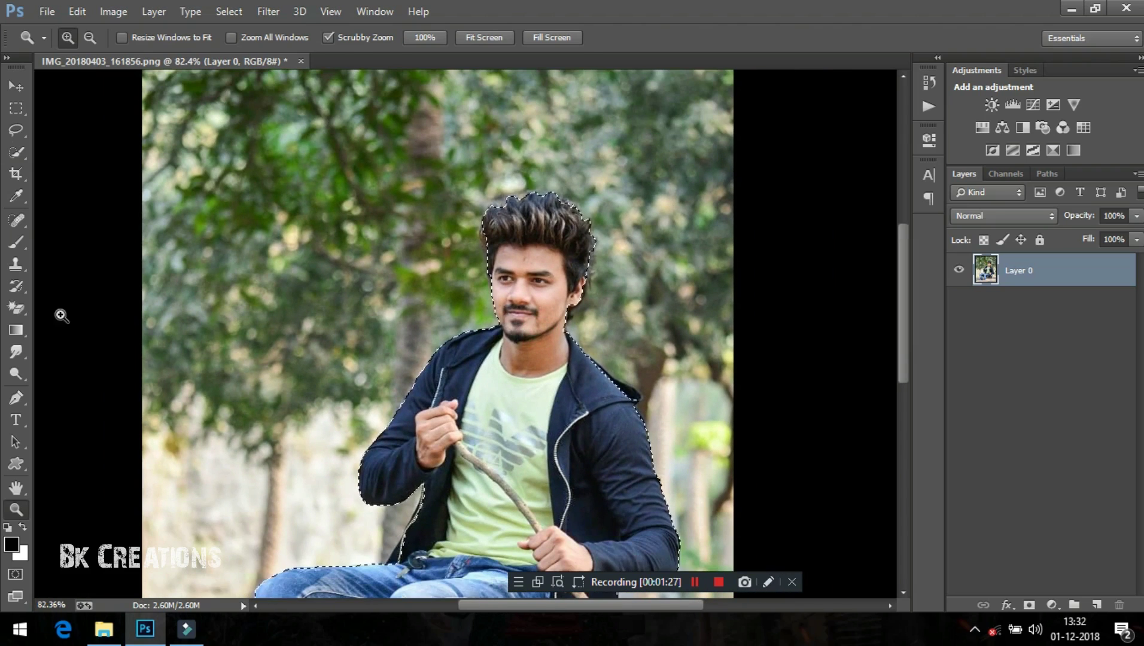
pyautogui.click(16, 152)
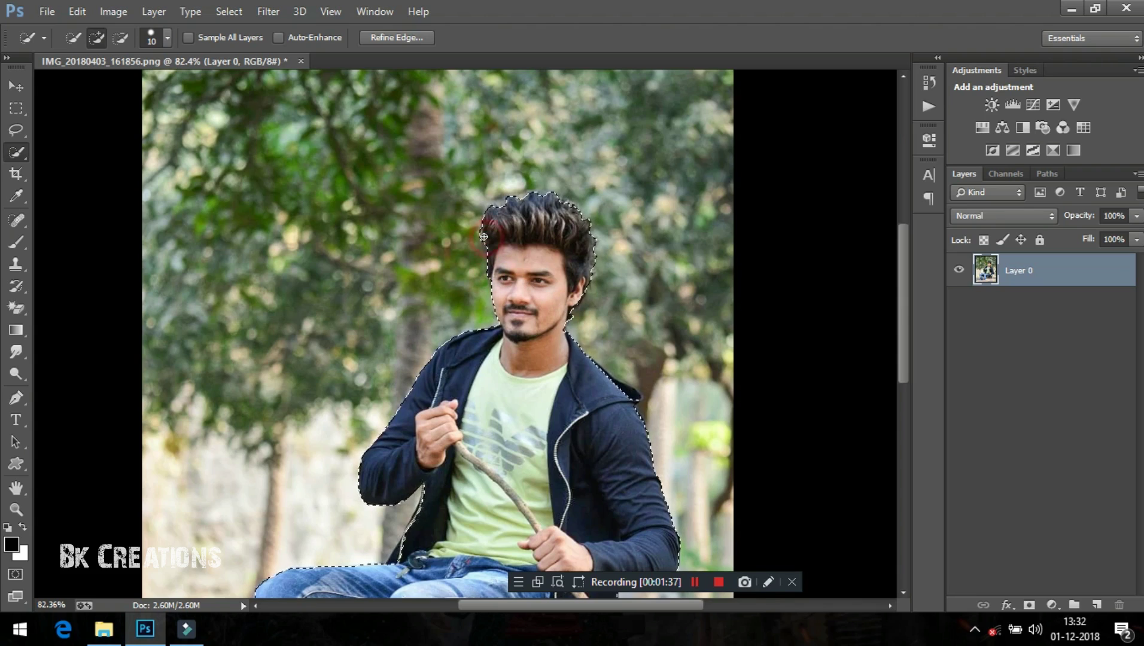
pyautogui.scroll(-1, 501, 366)
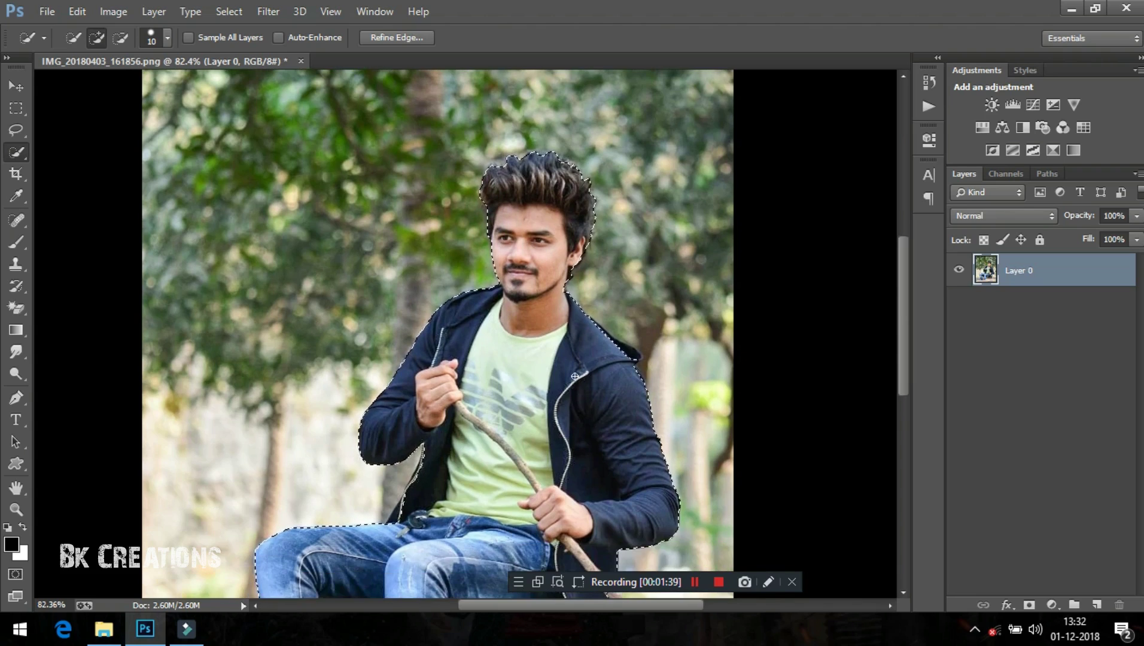
pyautogui.scroll(-1, 506, 380)
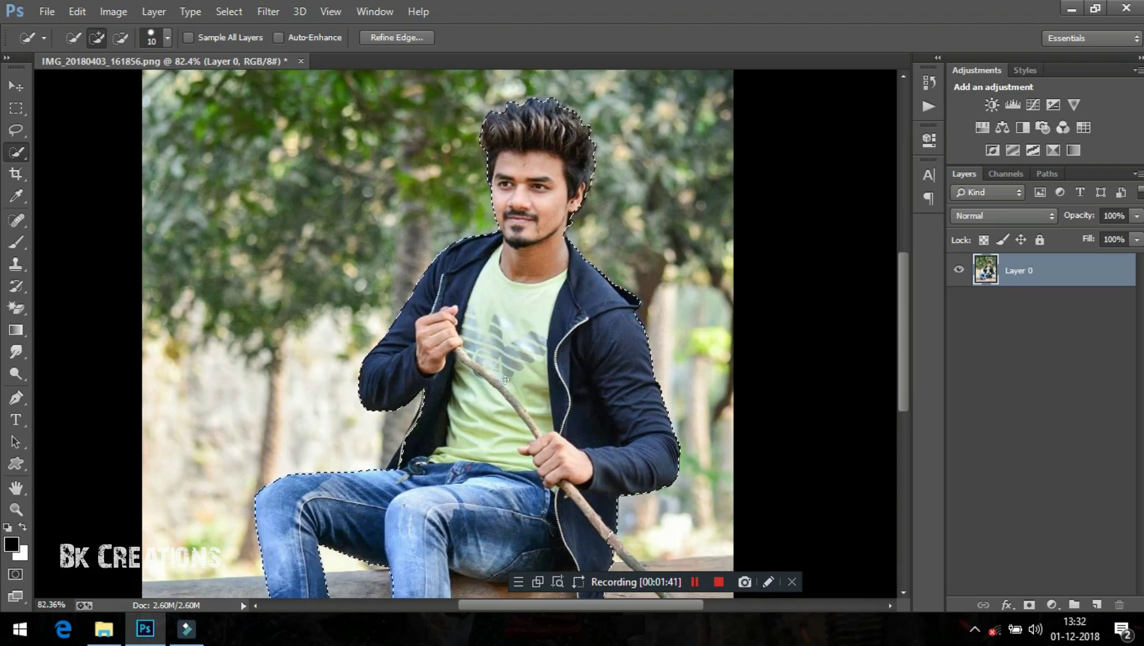
pyautogui.scroll(-2, 455, 374)
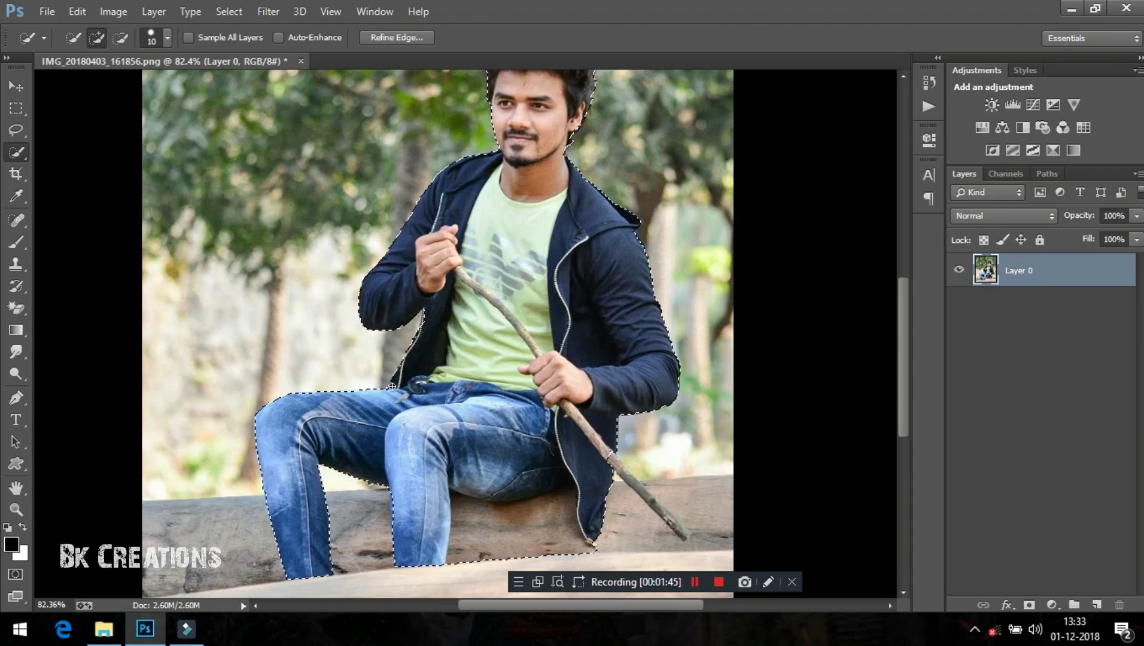
pyautogui.moveTo(394, 383)
pyautogui.mouseDown()
pyautogui.moveTo(425, 372)
pyautogui.moveTo(397, 374)
pyautogui.moveTo(394, 385)
pyautogui.mouseUp()
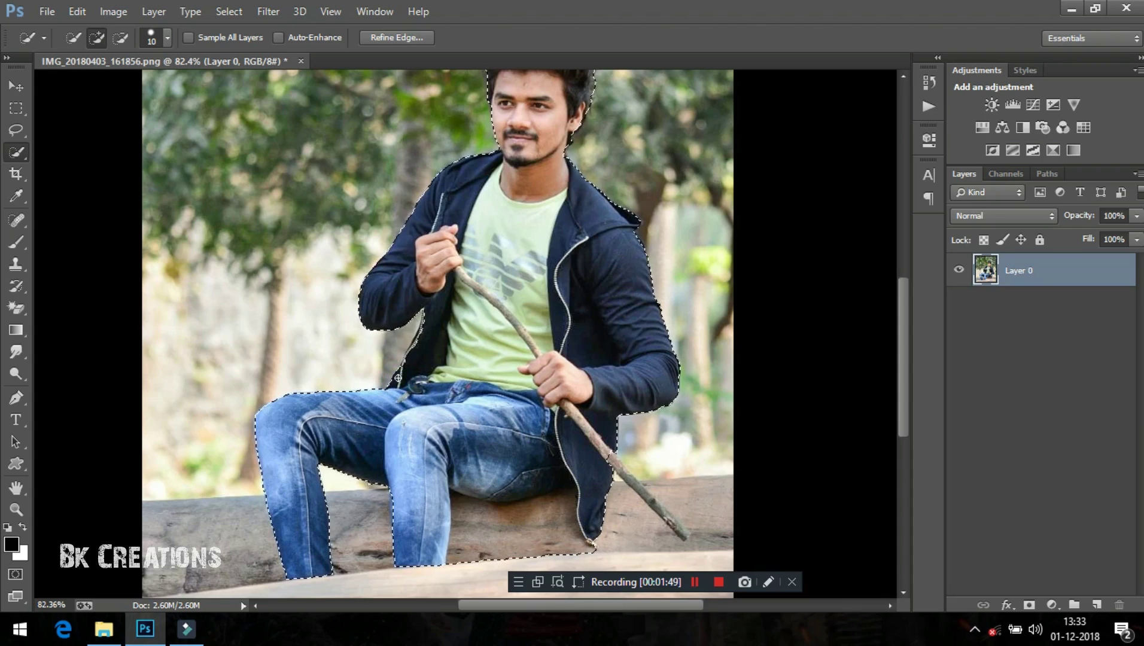
# Subtract the log beneath the thigh and re-add the dark jeans along the lower edge.
pyautogui.scroll(-3, 543, 372)
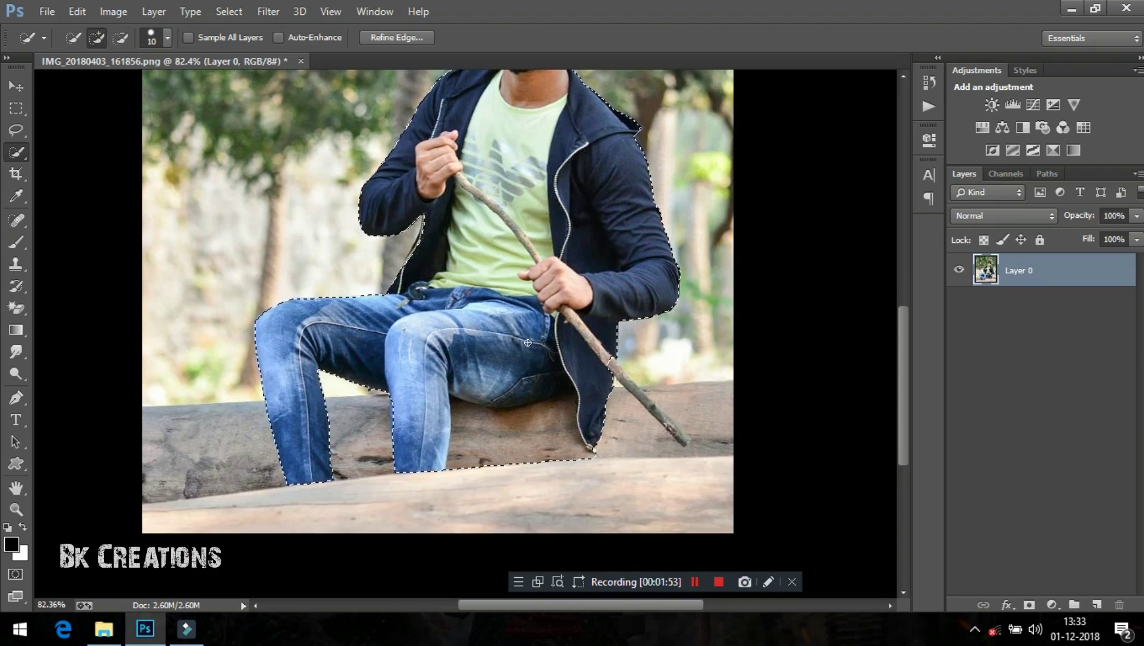
pyautogui.scroll(-1, 528, 344)
pyautogui.moveTo(528, 426); pyautogui.dragTo(523, 400)
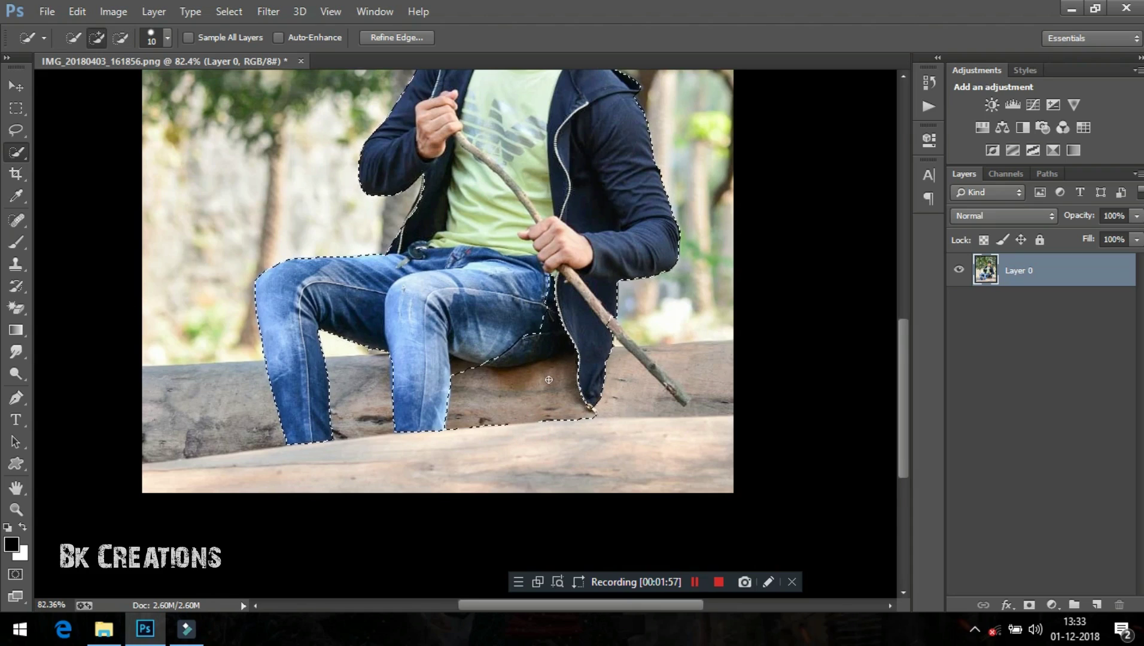
pyautogui.moveTo(554, 367)
pyautogui.mouseDown()
pyautogui.moveTo(578, 426)
pyautogui.moveTo(462, 430)
pyautogui.mouseUp()
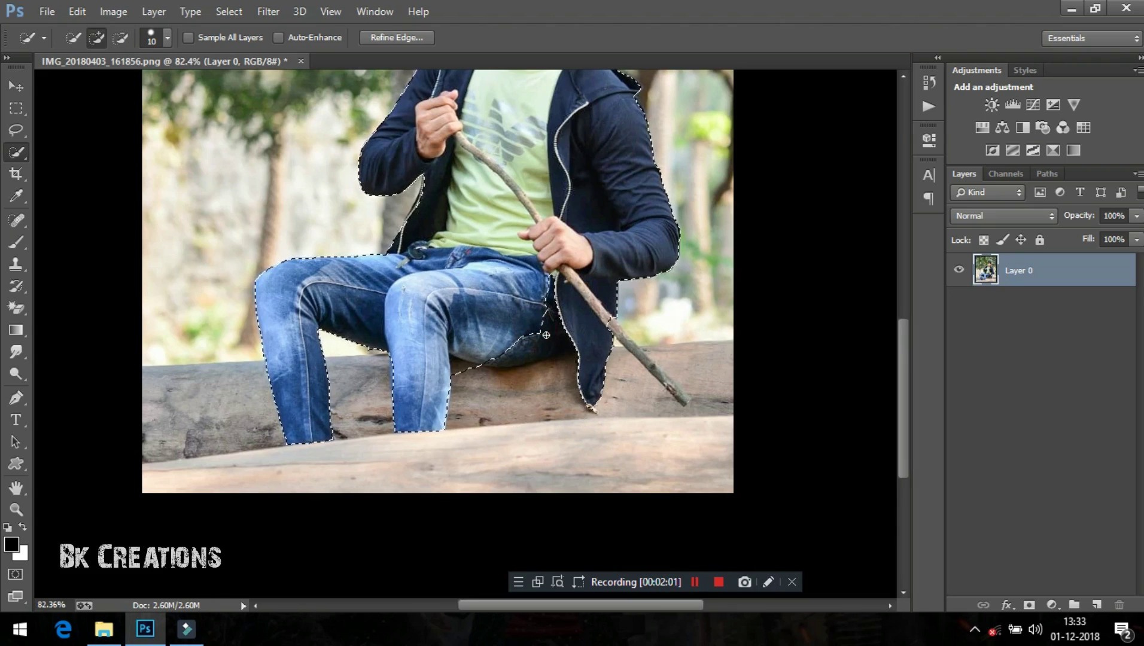
pyautogui.moveTo(515, 366)
pyautogui.mouseDown()
pyautogui.moveTo(548, 340)
pyautogui.moveTo(474, 369)
pyautogui.mouseUp()
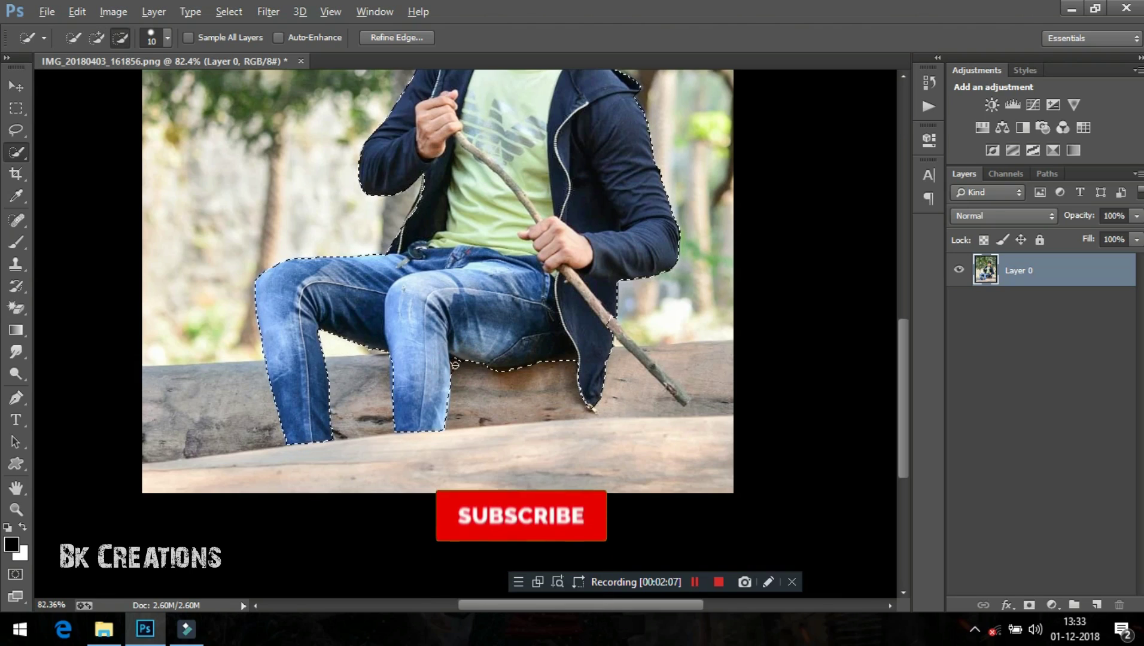
pyautogui.moveTo(474, 368); pyautogui.dragTo(457, 374)
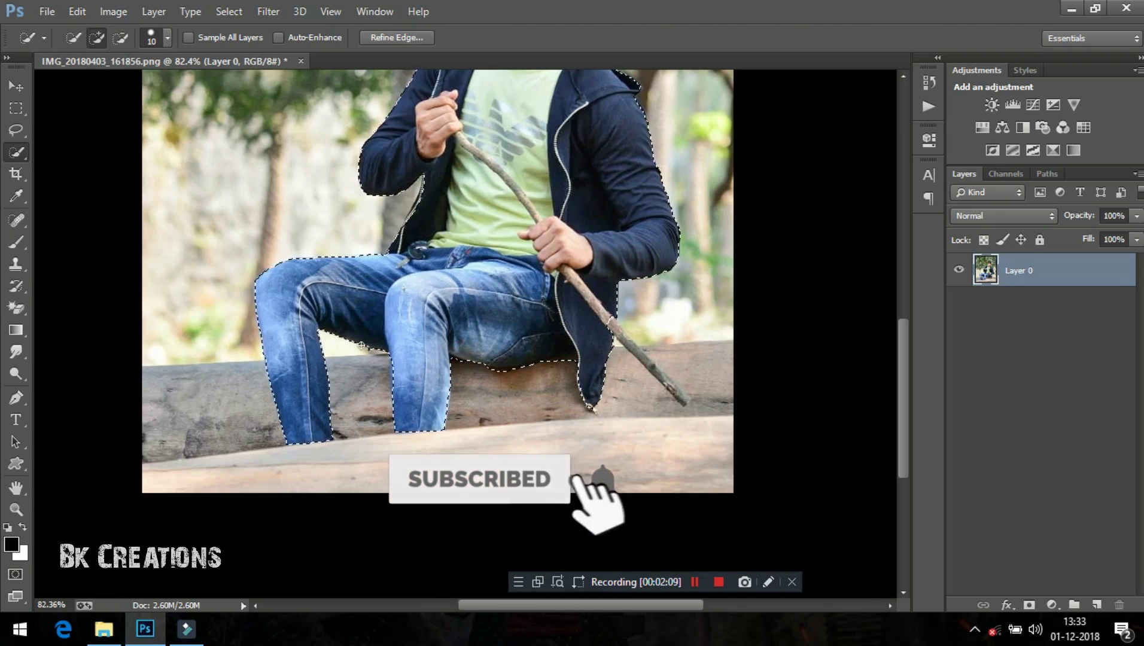
pyautogui.scroll(3, 454, 351)
pyautogui.scroll(1, 460, 347)
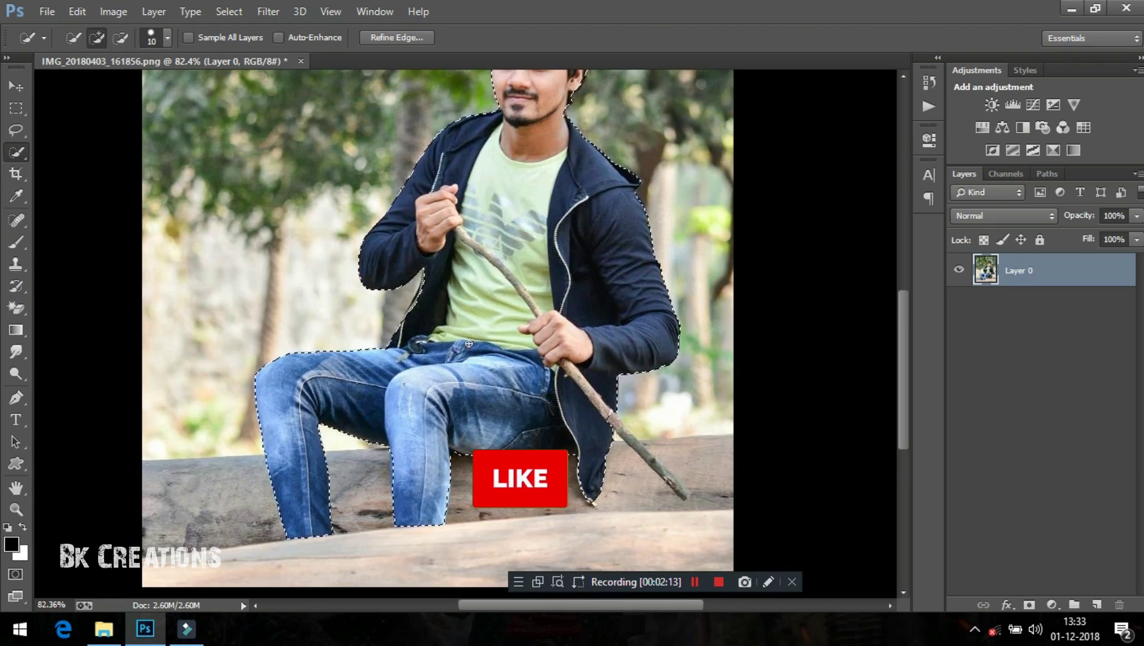
# Copy the selected man to a new layer and hide Layer 0 so he sits on transparency.
pyautogui.hotkey('ctrl', 'j')
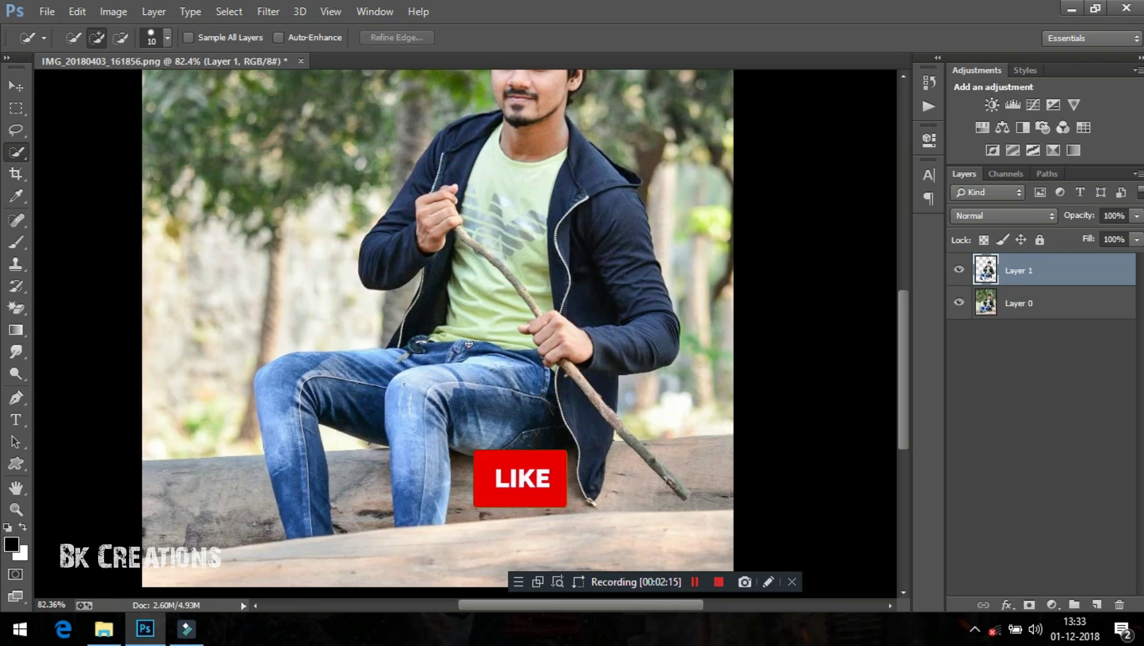
pyautogui.scroll(-1, 469, 346)
pyautogui.scroll(-1, 468, 342)
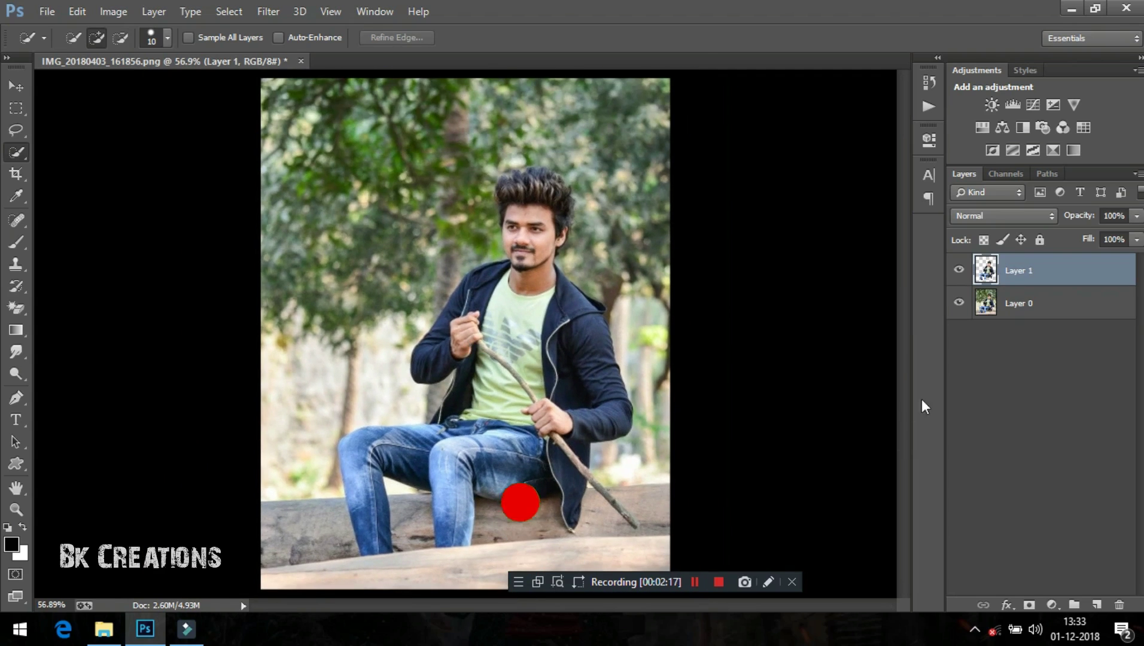
pyautogui.click(959, 303)
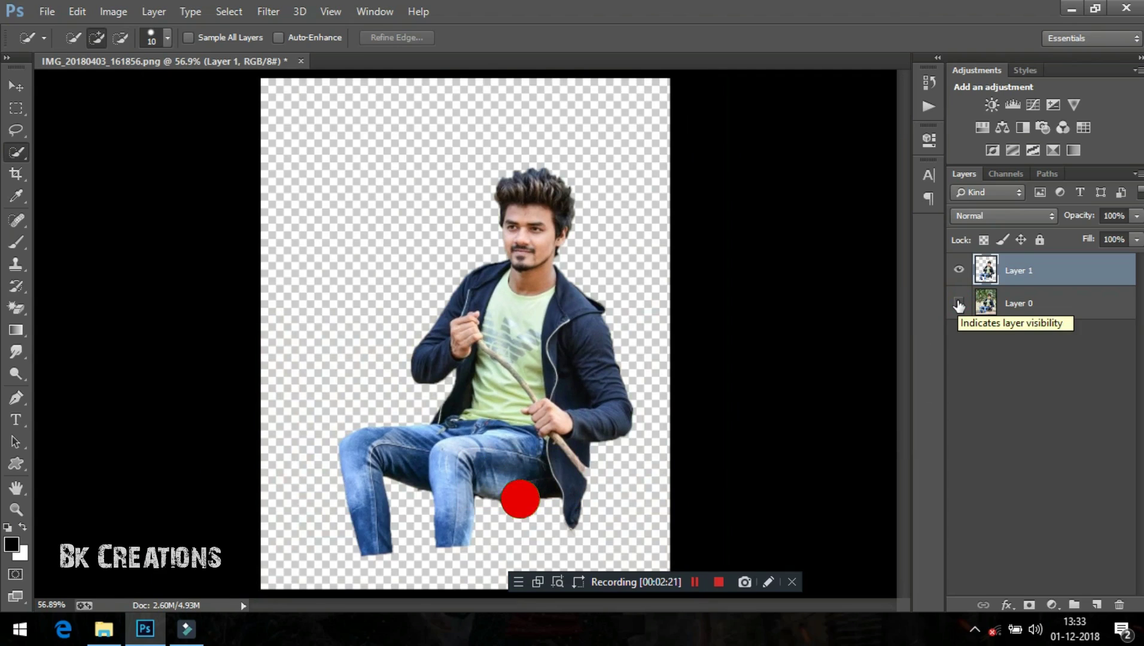
pyautogui.click(959, 304)
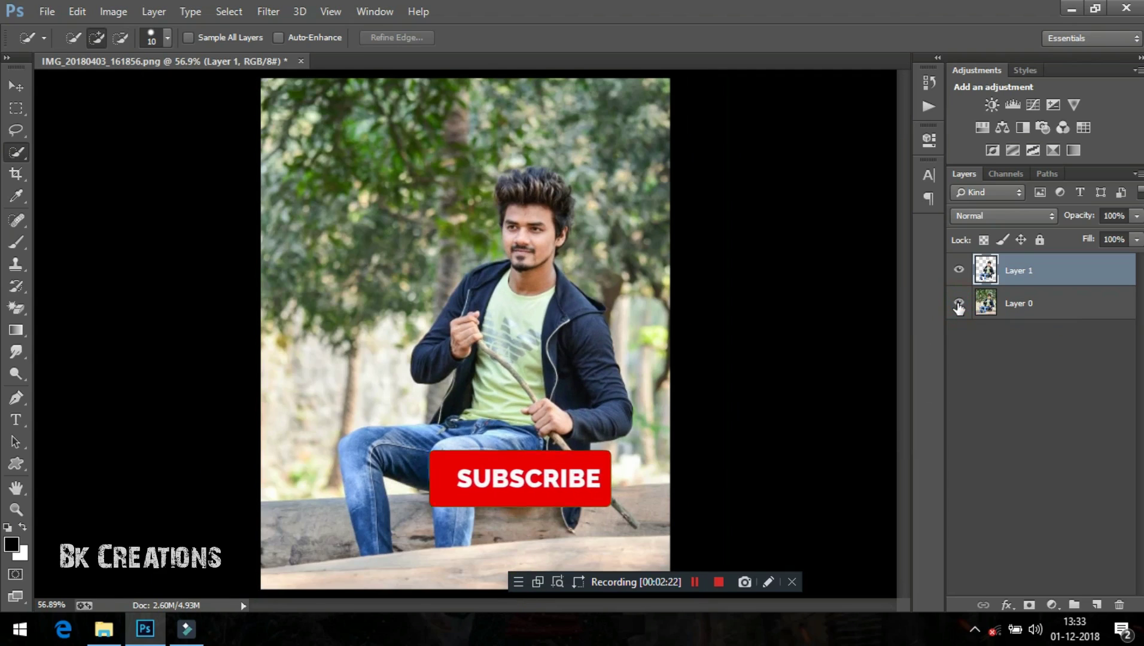
pyautogui.click(959, 303)
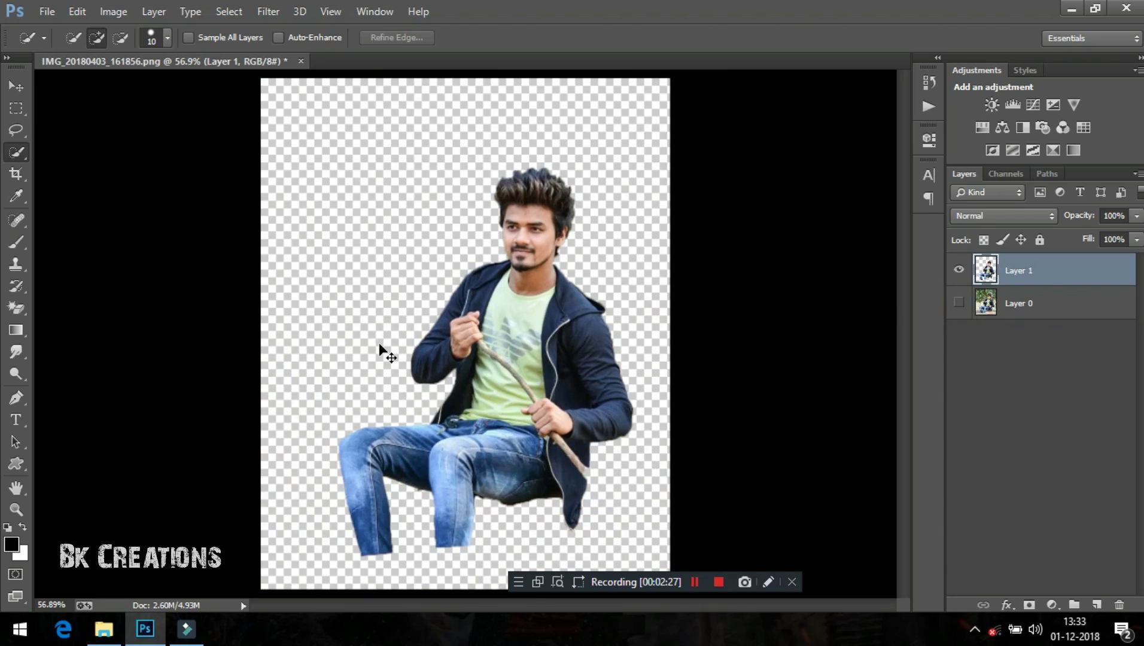
pyautogui.hotkey('ctrl', '-')
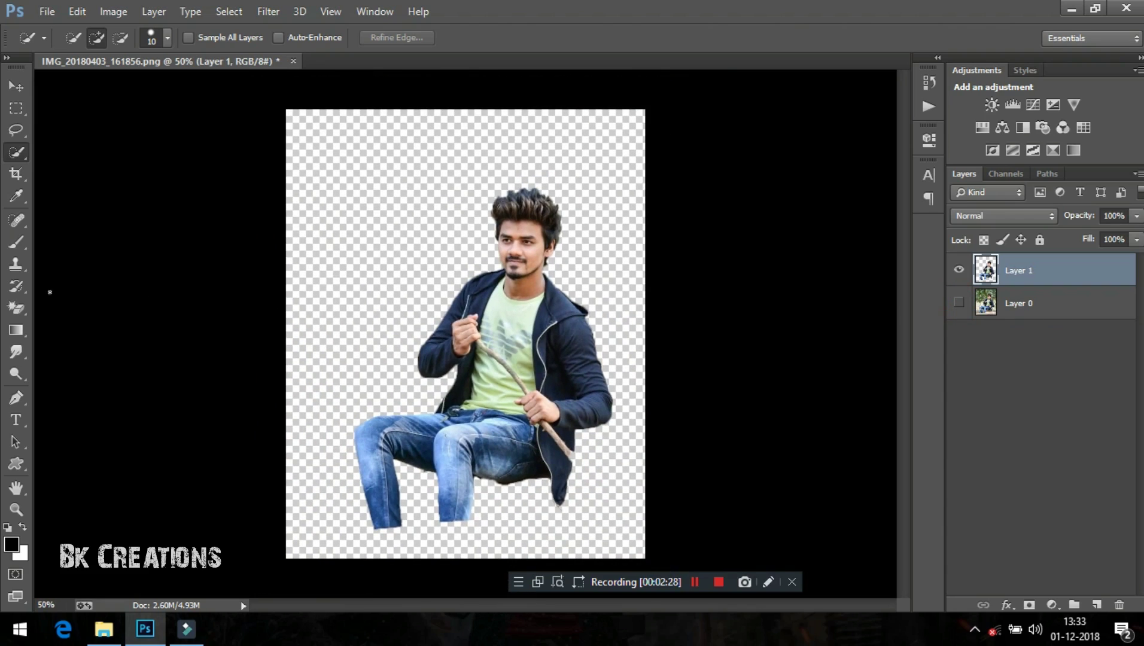
# Crop a narrow strip off the canvas's left side and commit the crop.
pyautogui.click(15, 173)
pyautogui.moveTo(466, 111); pyautogui.dragTo(466, 73)
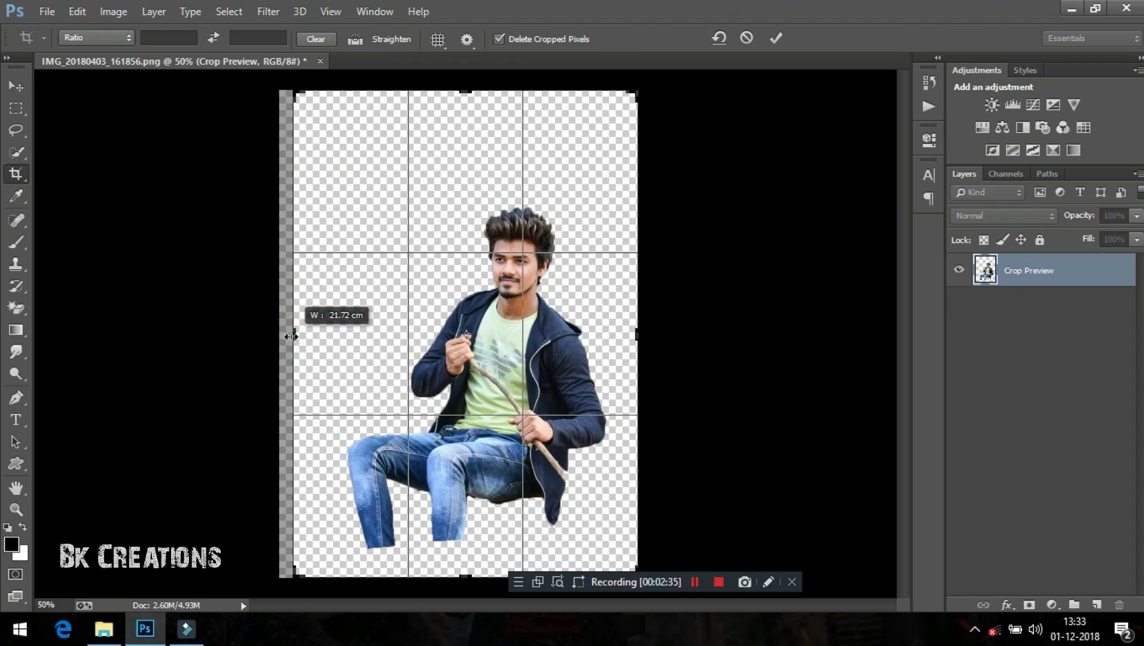
pyautogui.moveTo(286, 331); pyautogui.dragTo(299, 330)
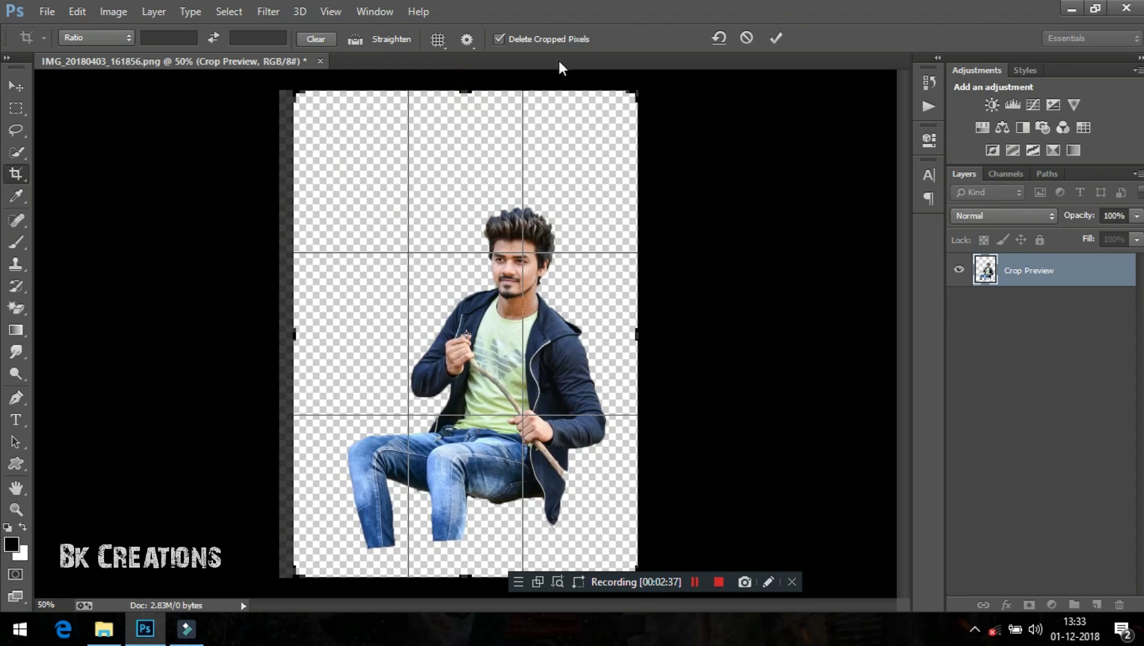
pyautogui.click(773, 36)
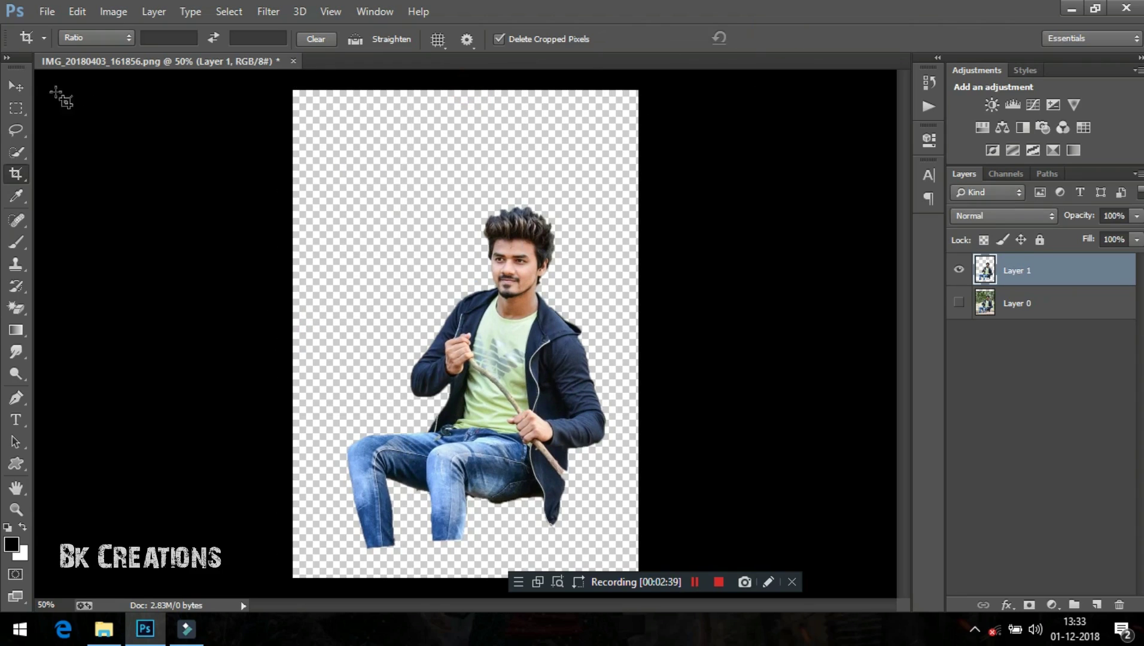
# Place Linked the tiger-in-boat image from E:\PNG IMAGS\Pins into the document.
pyautogui.click(12, 86)
pyautogui.click(46, 11)
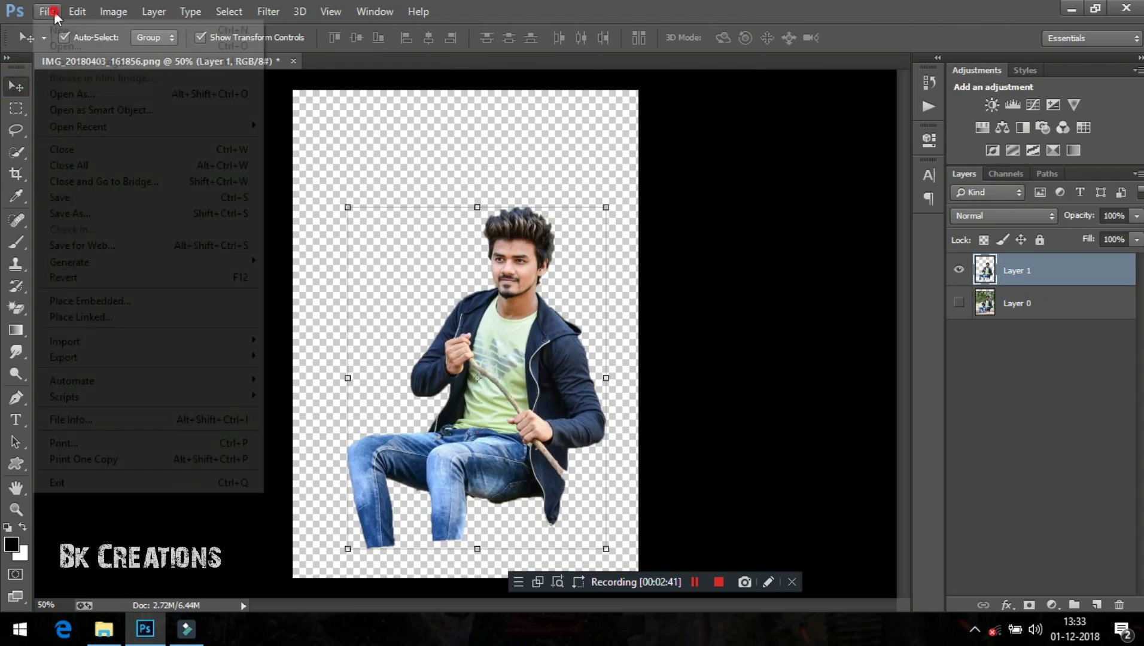
pyautogui.click(98, 319)
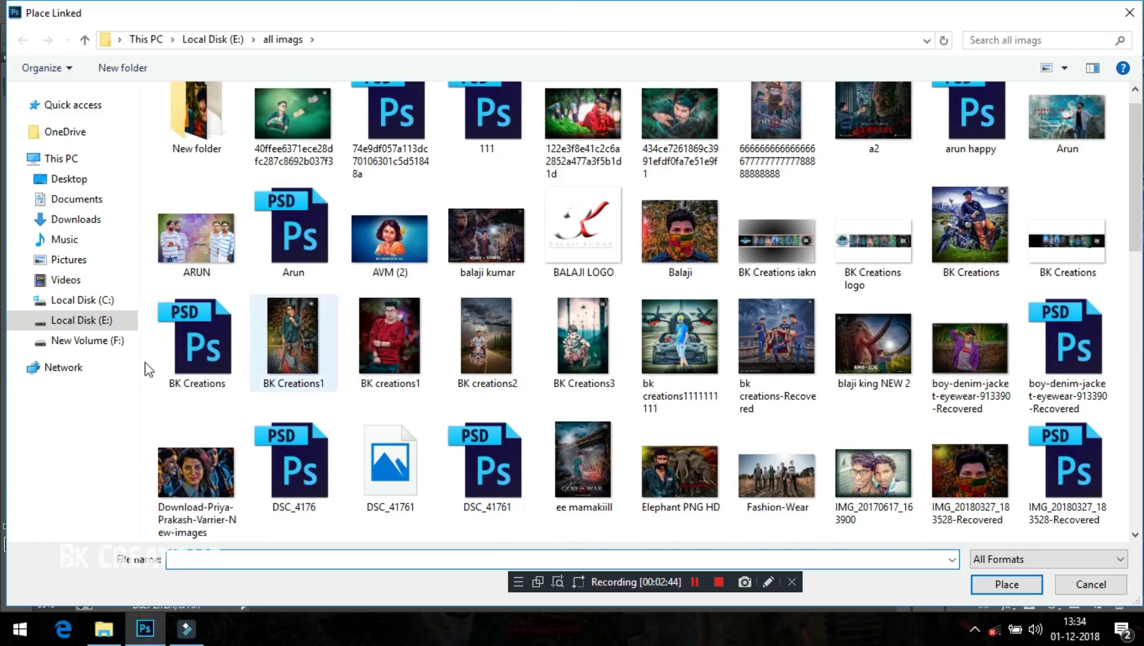
pyautogui.click(90, 327)
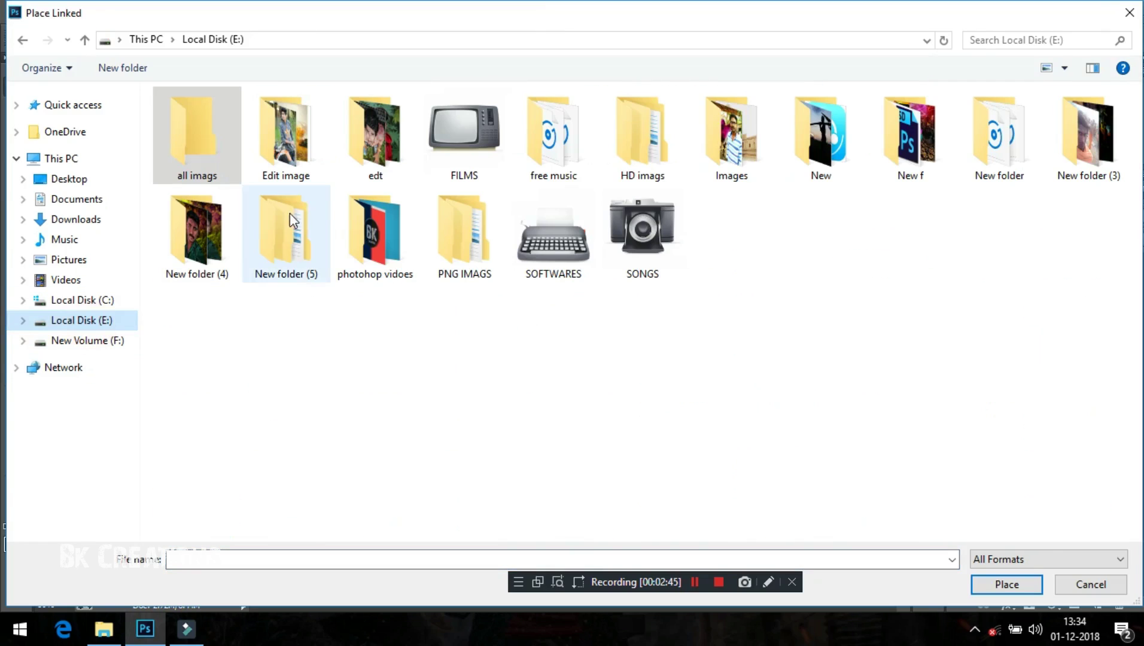
pyautogui.doubleClick(454, 245)
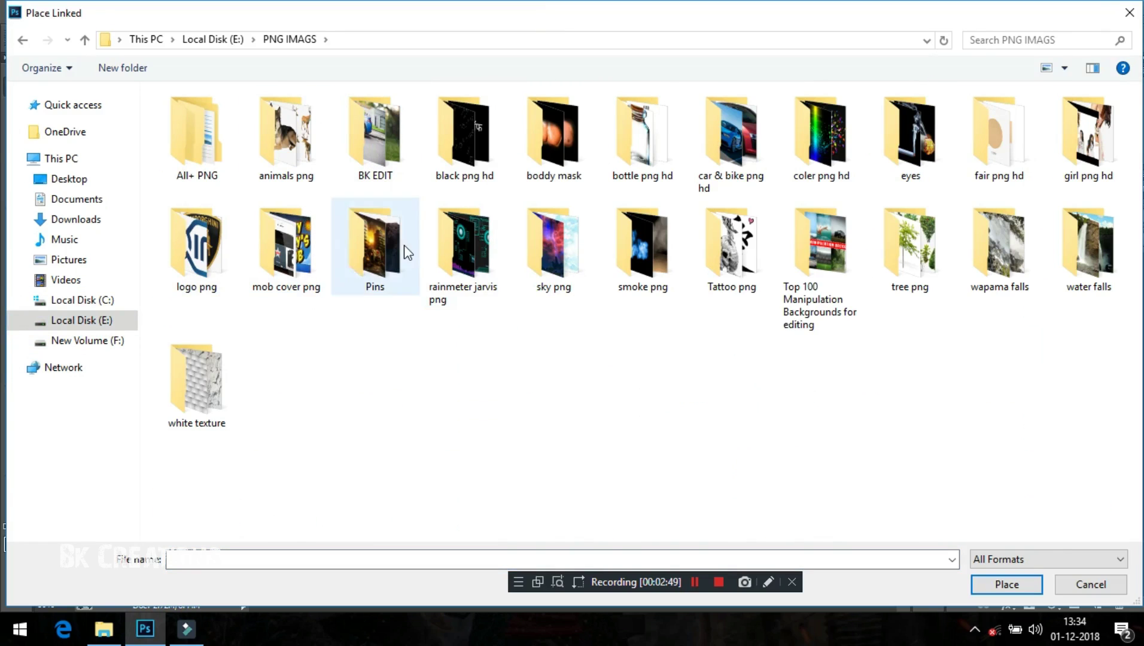
pyautogui.doubleClick(395, 242)
pyautogui.scroll(-5, 519, 324)
pyautogui.scroll(-5, 520, 323)
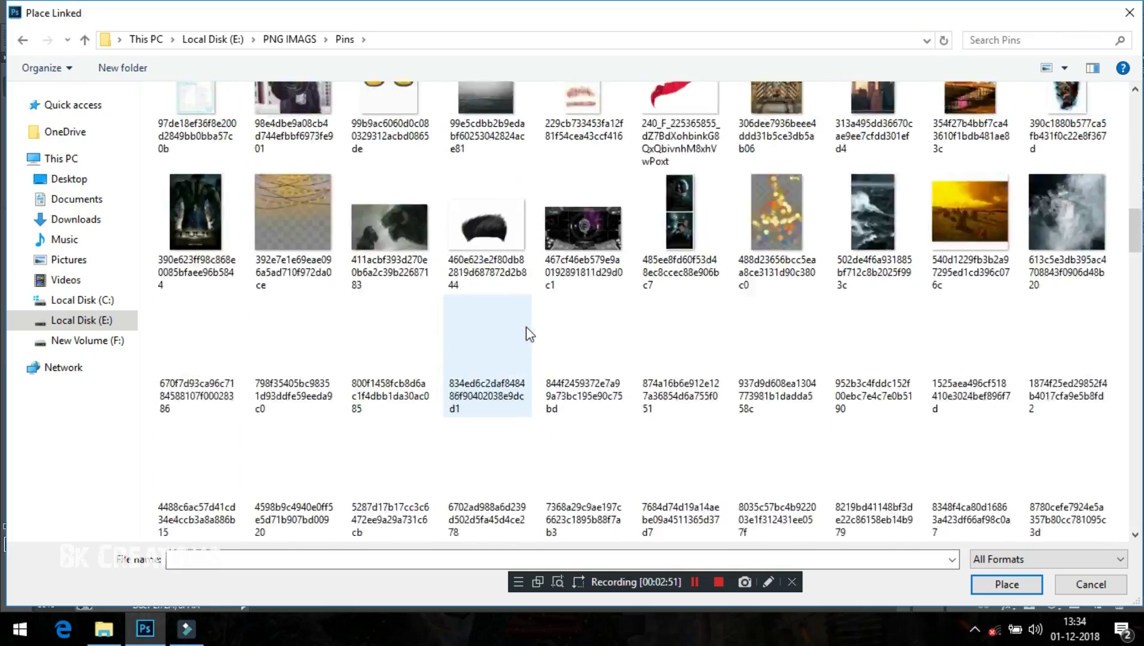
pyautogui.scroll(-5, 525, 328)
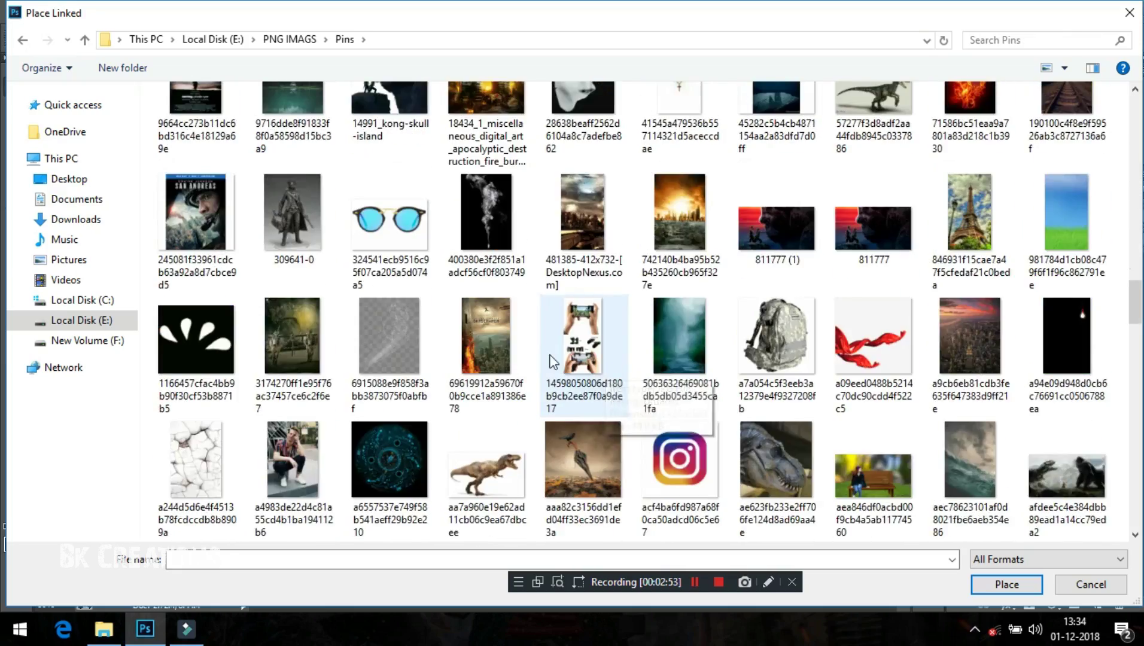
pyautogui.scroll(-3, 550, 354)
pyautogui.doubleClick(492, 447)
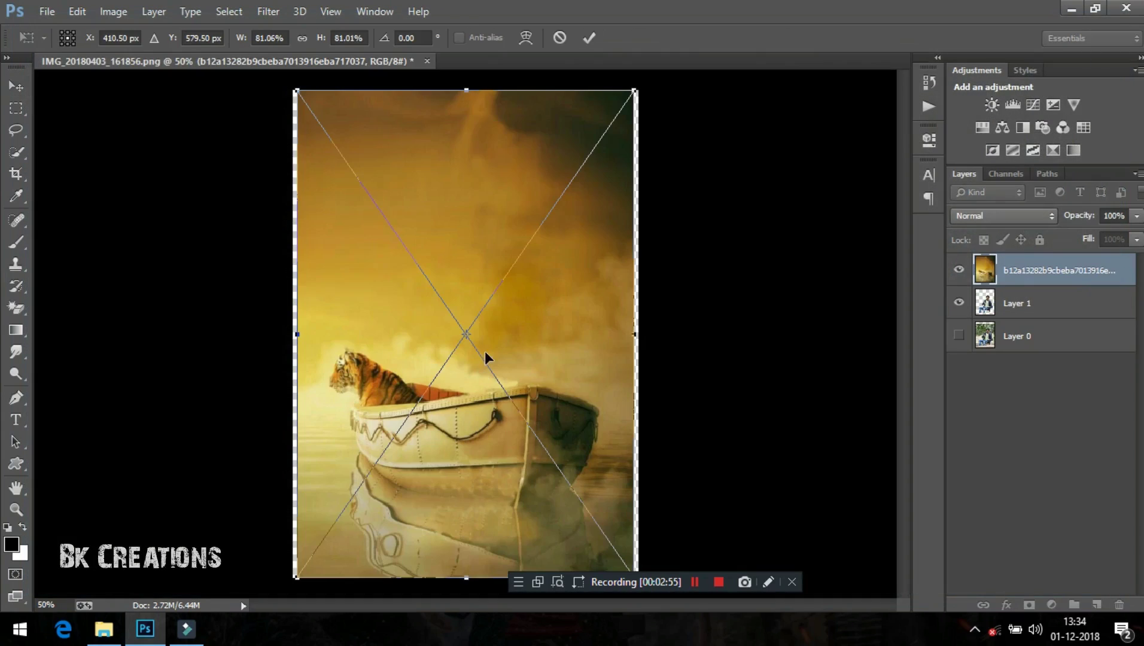
# Commit the placed boat image and widen it to the canvas's left edge.
pyautogui.press('Return')
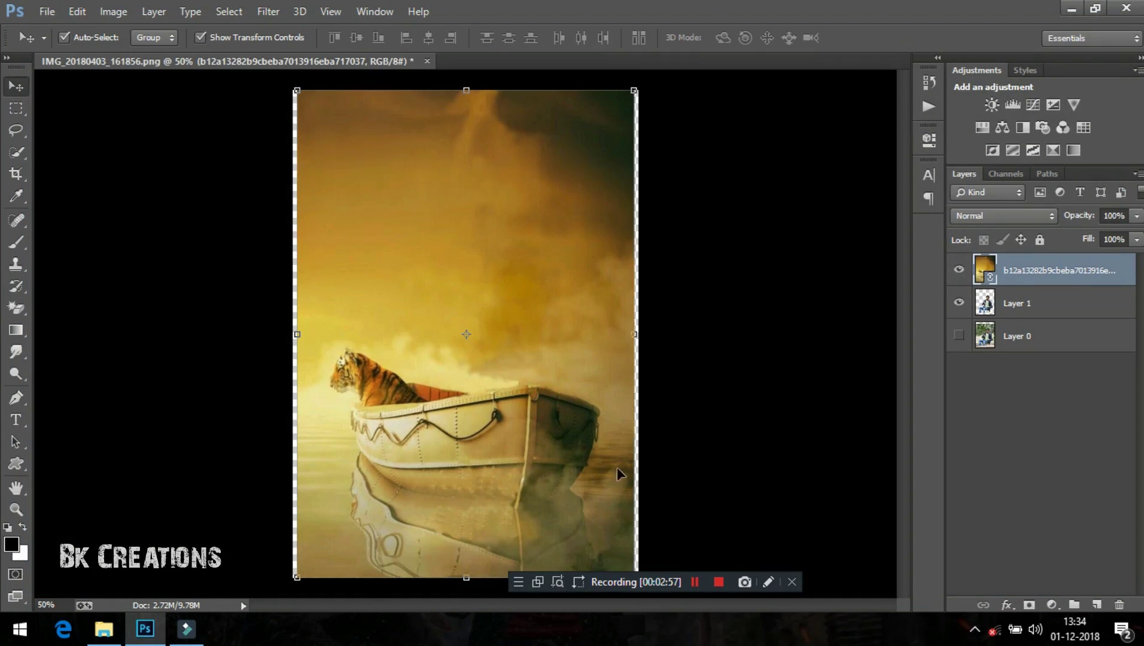
pyautogui.click(636, 336)
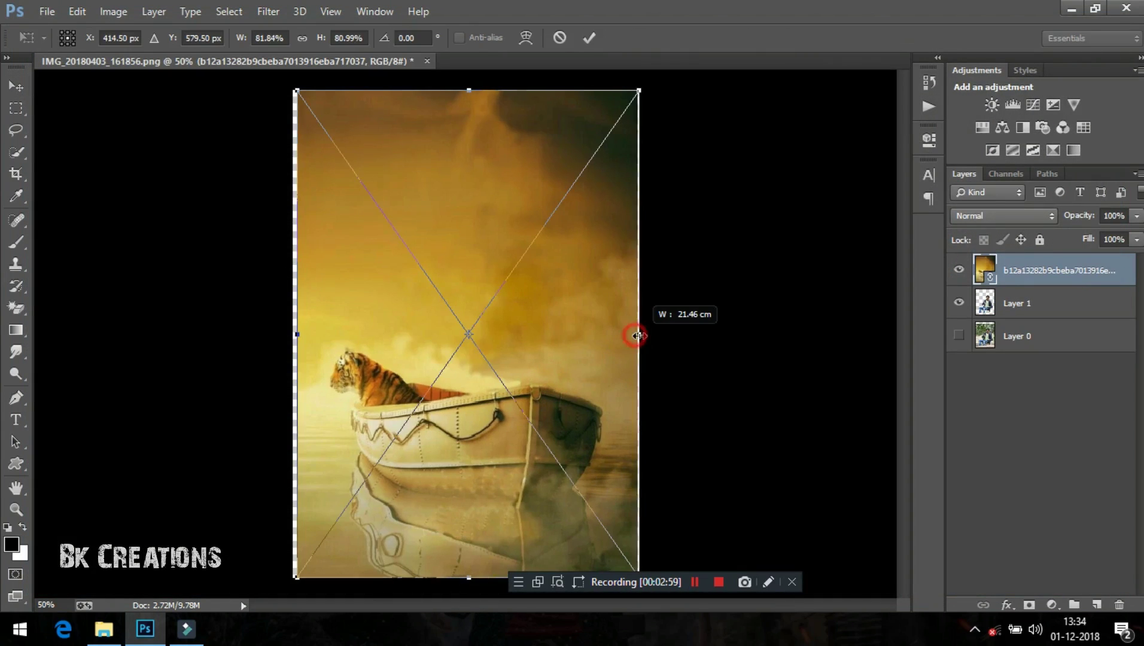
pyautogui.moveTo(298, 336); pyautogui.dragTo(293, 336)
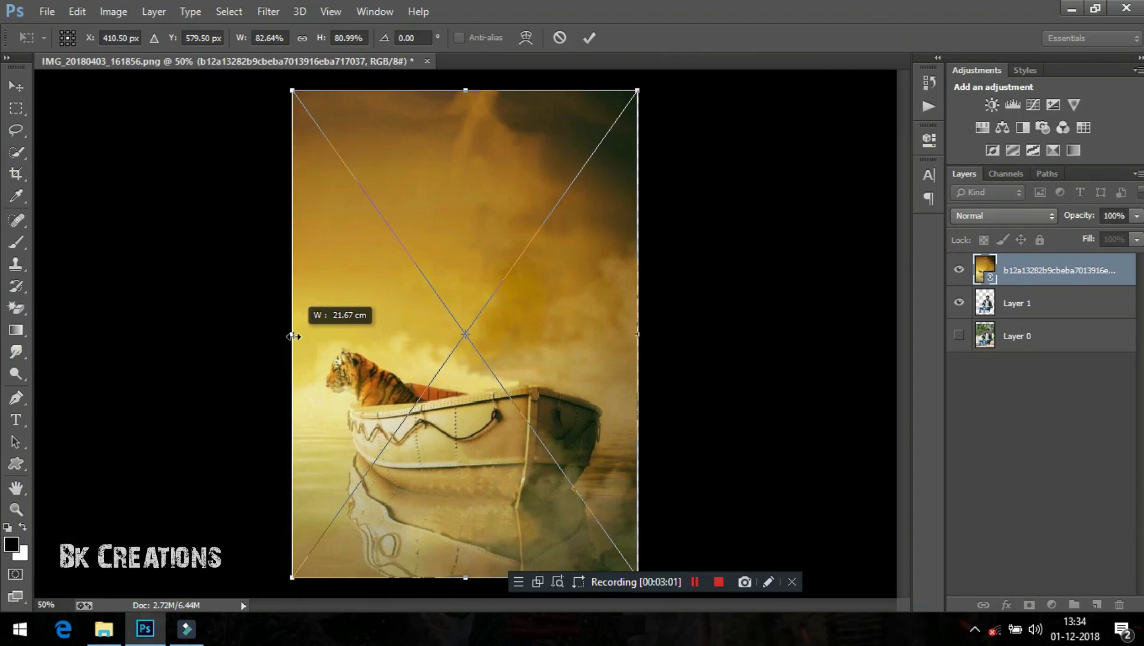
pyautogui.doubleClick(354, 326)
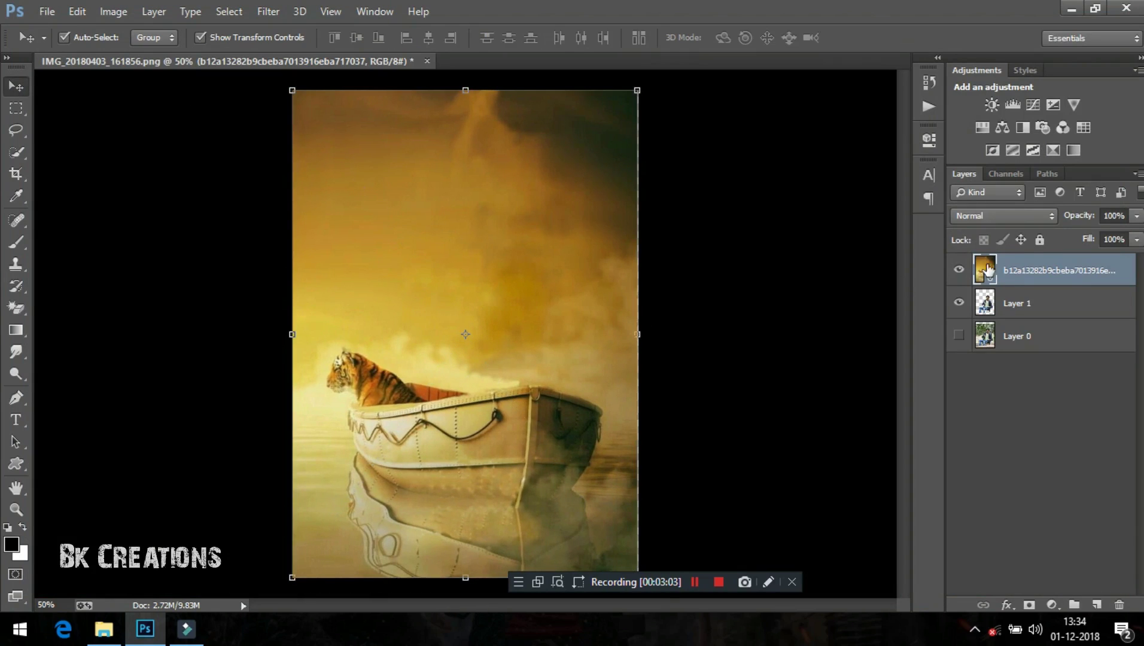
# Move the boat layer below the man, rasterize it, and raise the man into the boat.
pyautogui.moveTo(987, 270); pyautogui.dragTo(1010, 310)
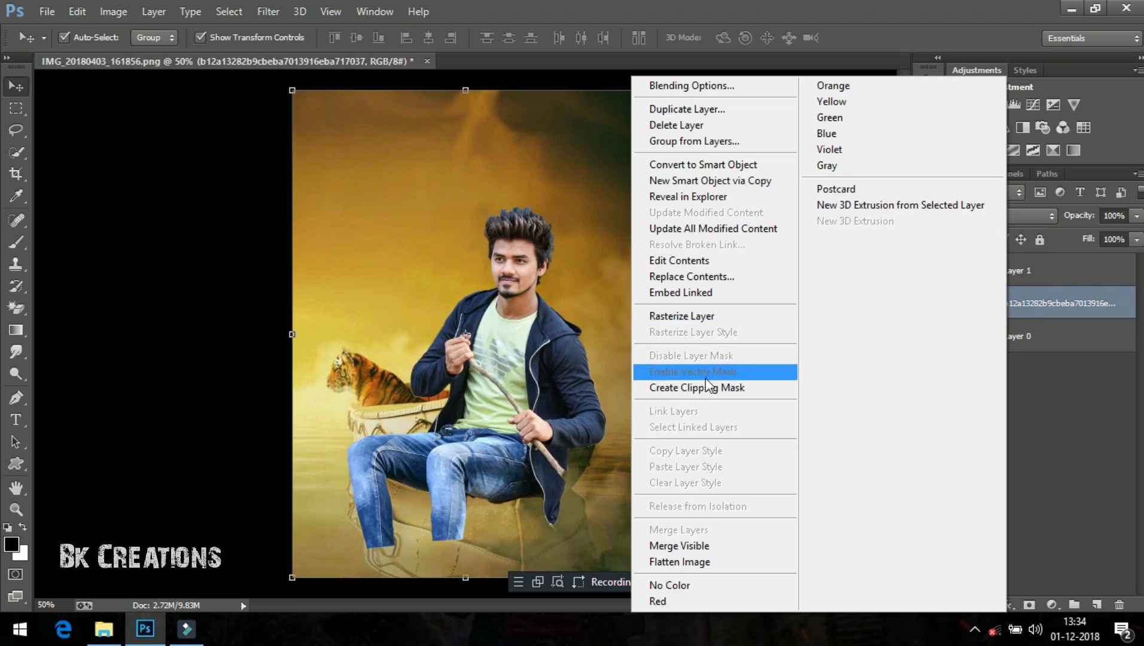
pyautogui.click(670, 315)
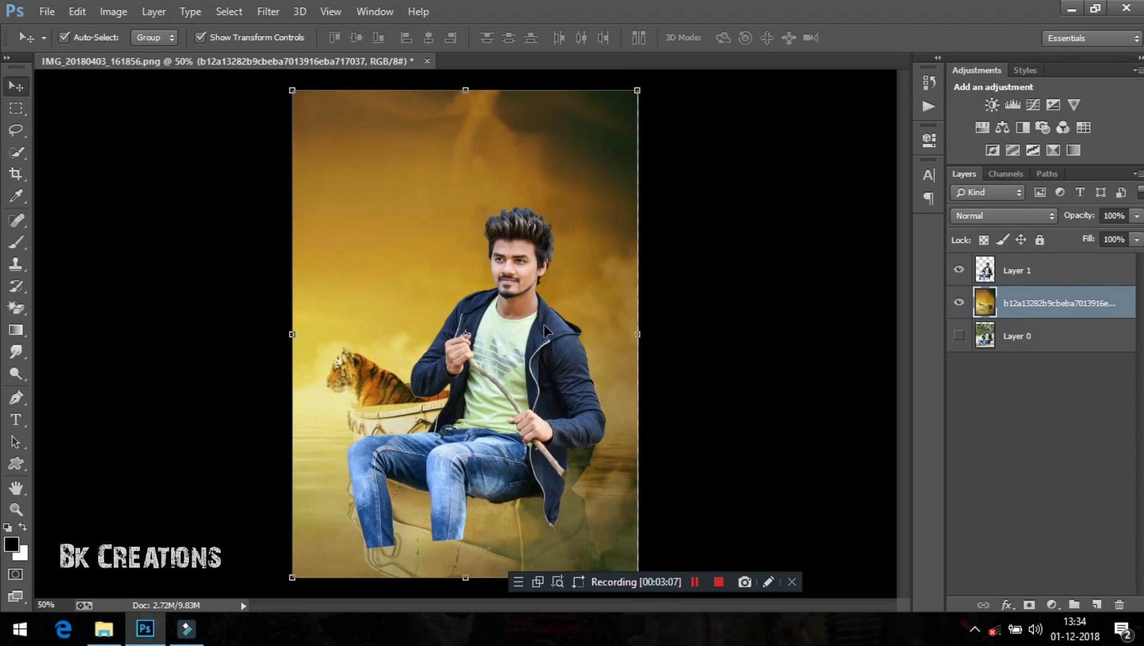
pyautogui.moveTo(545, 392)
pyautogui.mouseDown()
pyautogui.moveTo(538, 328)
pyautogui.moveTo(555, 318)
pyautogui.mouseUp()
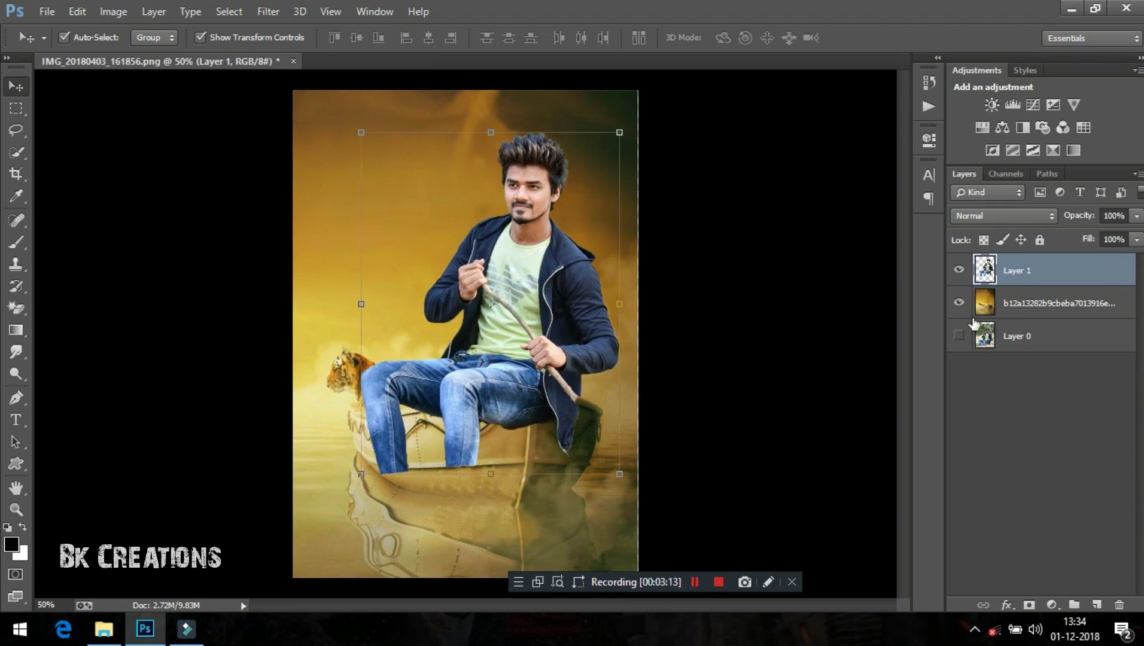
# Hide the man's layer, zoom in close on the boat, and pick the Pen tool.
pyautogui.click(952, 272)
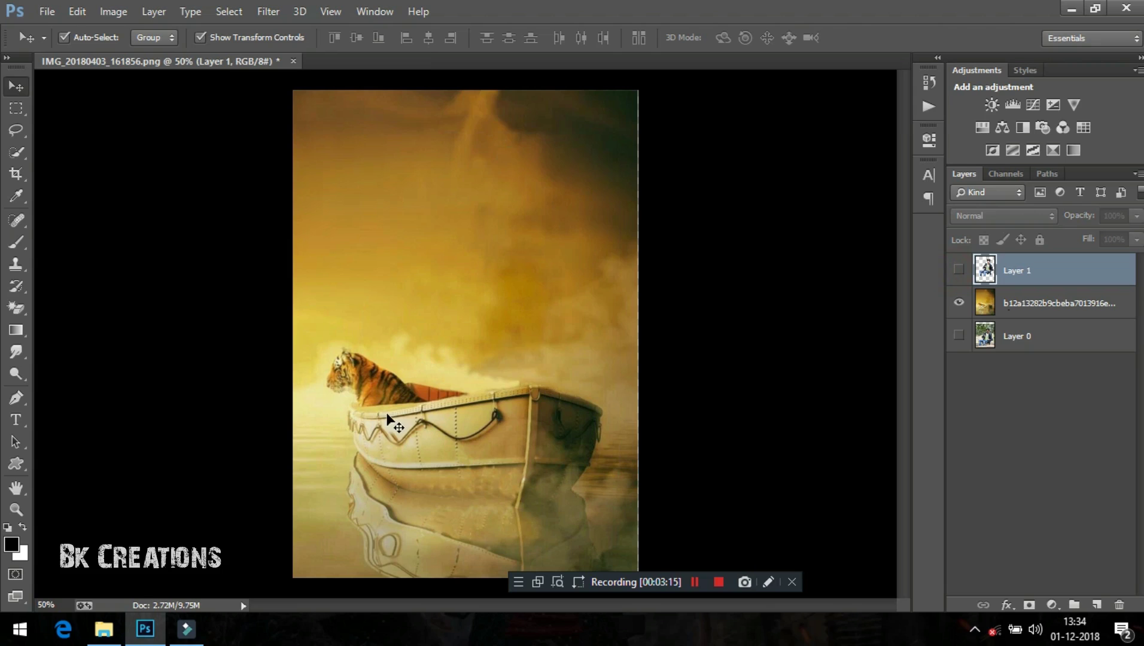
pyautogui.press('z')
pyautogui.moveTo(389, 420); pyautogui.dragTo(489, 423)
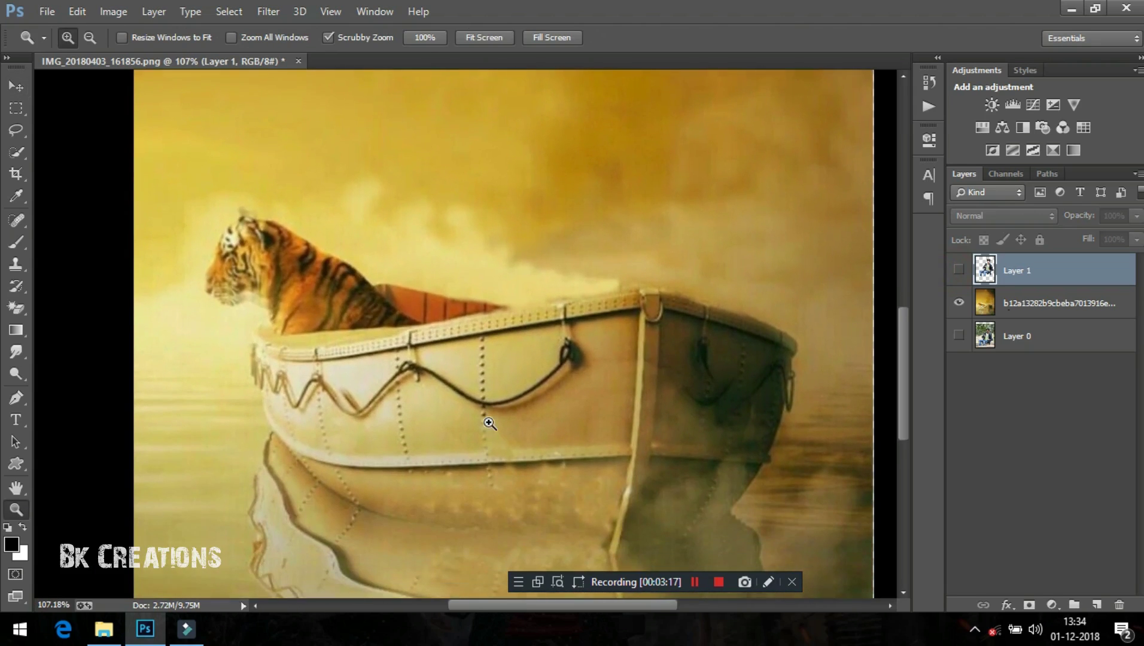
pyautogui.scroll(-2, 422, 404)
pyautogui.click(18, 399)
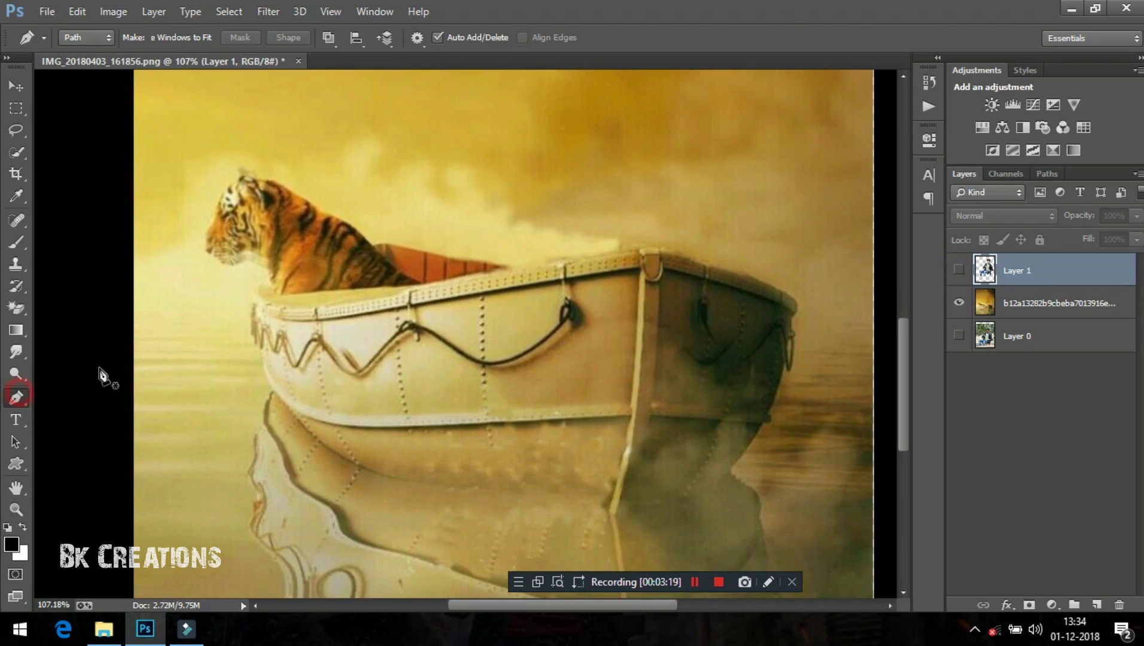
# Trace a pen path along the boat's rim, around the bow and down its far side.
pyautogui.click(278, 295)
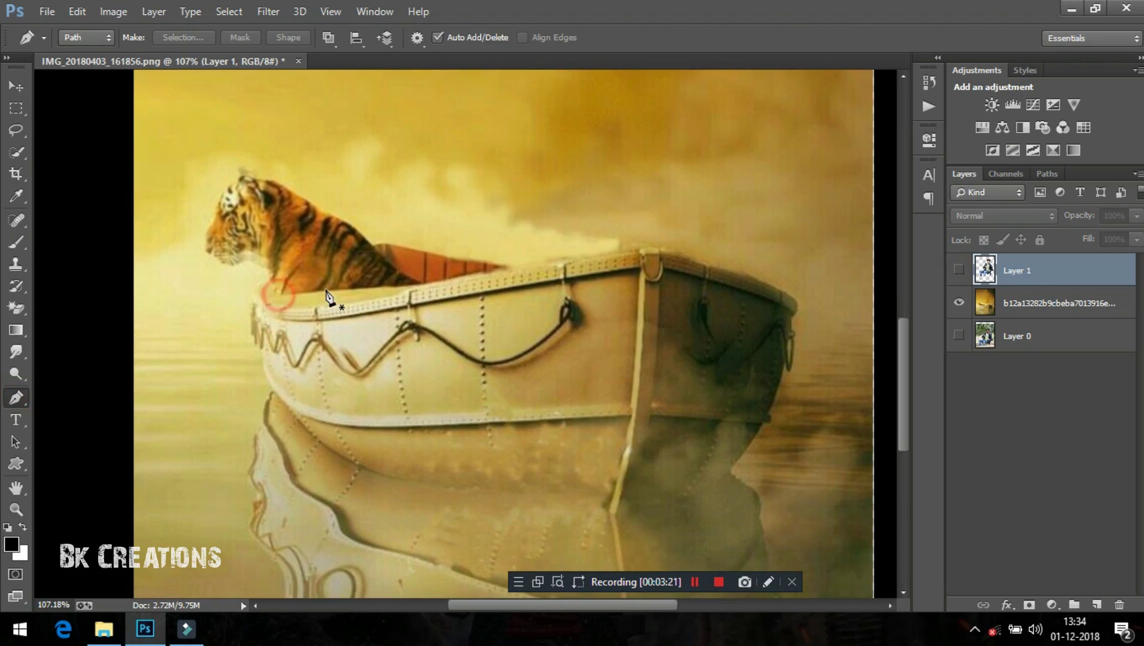
pyautogui.moveTo(328, 290); pyautogui.dragTo(337, 290)
pyautogui.click(423, 284)
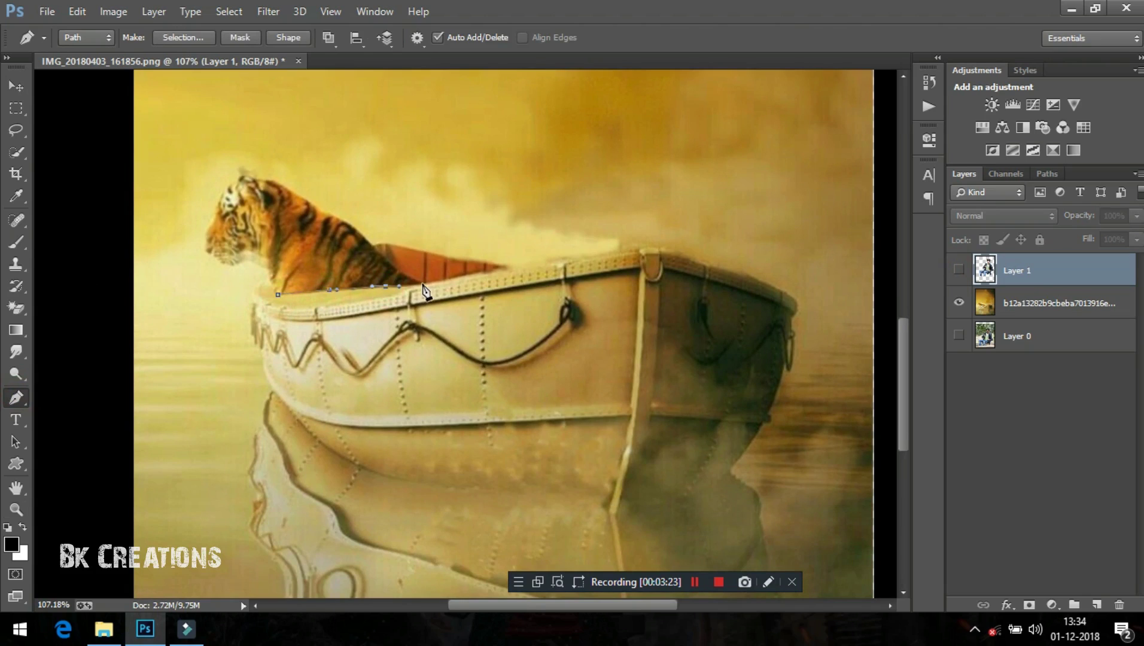
pyautogui.click(485, 272)
pyautogui.click(557, 263)
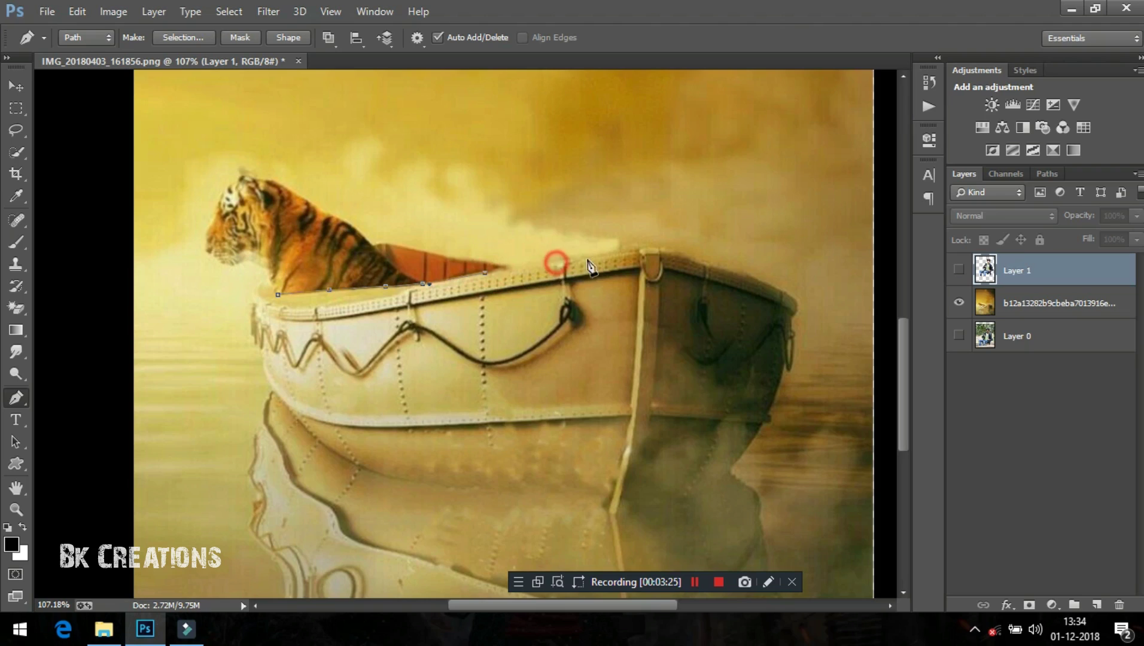
pyautogui.click(605, 254)
pyautogui.click(640, 247)
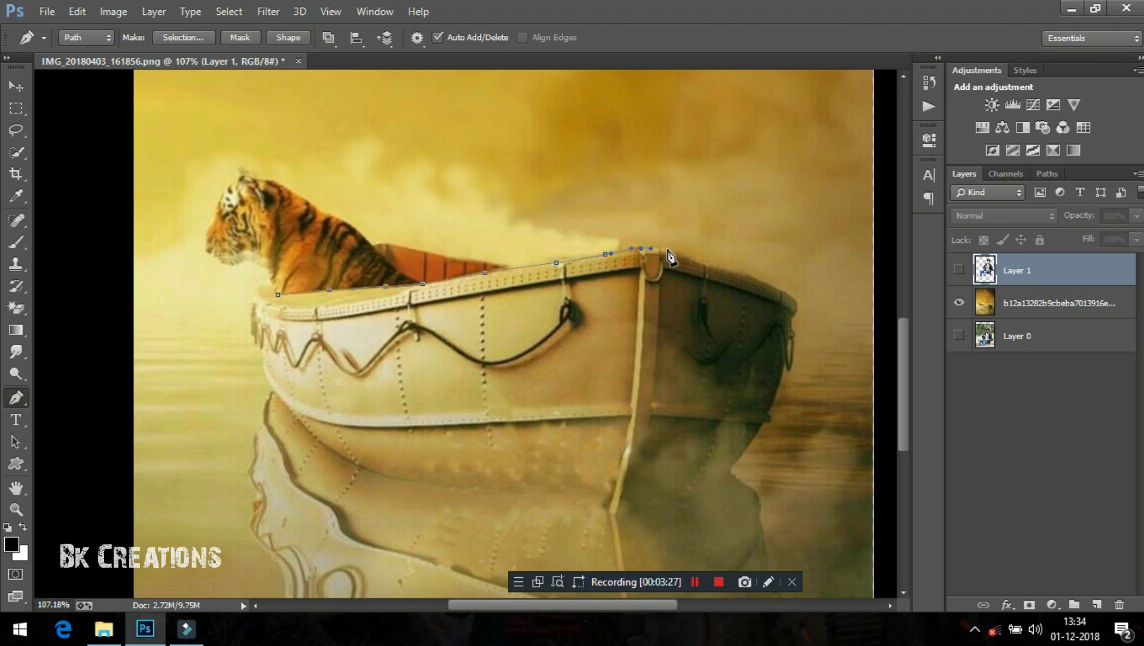
pyautogui.click(760, 278)
pyautogui.click(784, 292)
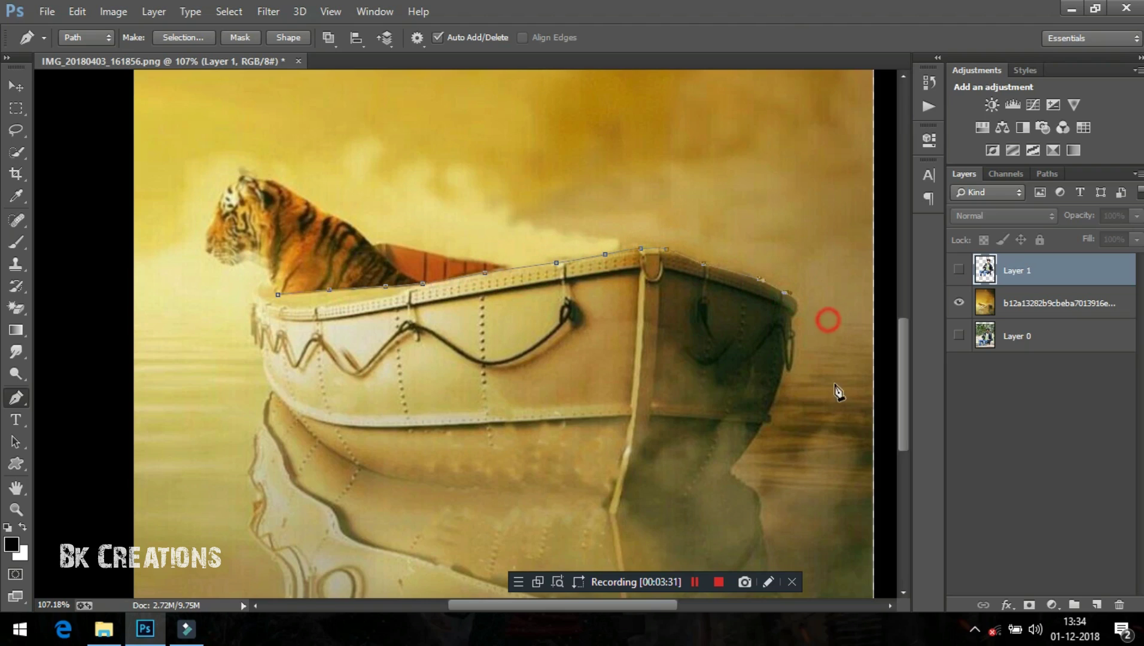
pyautogui.click(828, 320)
pyautogui.click(834, 477)
# Curve the path along the boat's bottom and left side, close it, and choose Make Selection.
pyautogui.moveTo(698, 531); pyautogui.dragTo(628, 540)
pyautogui.moveTo(485, 536); pyautogui.dragTo(427, 526)
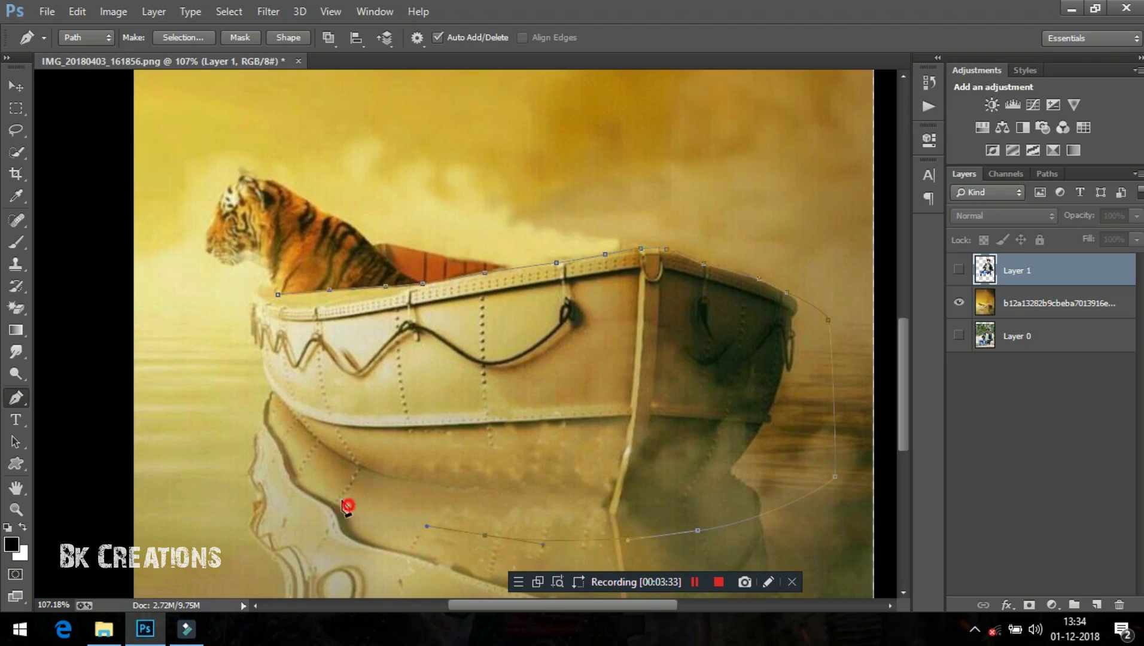
pyautogui.moveTo(348, 505); pyautogui.dragTo(317, 478)
pyautogui.moveTo(279, 430); pyautogui.dragTo(268, 357)
pyautogui.click(278, 295)
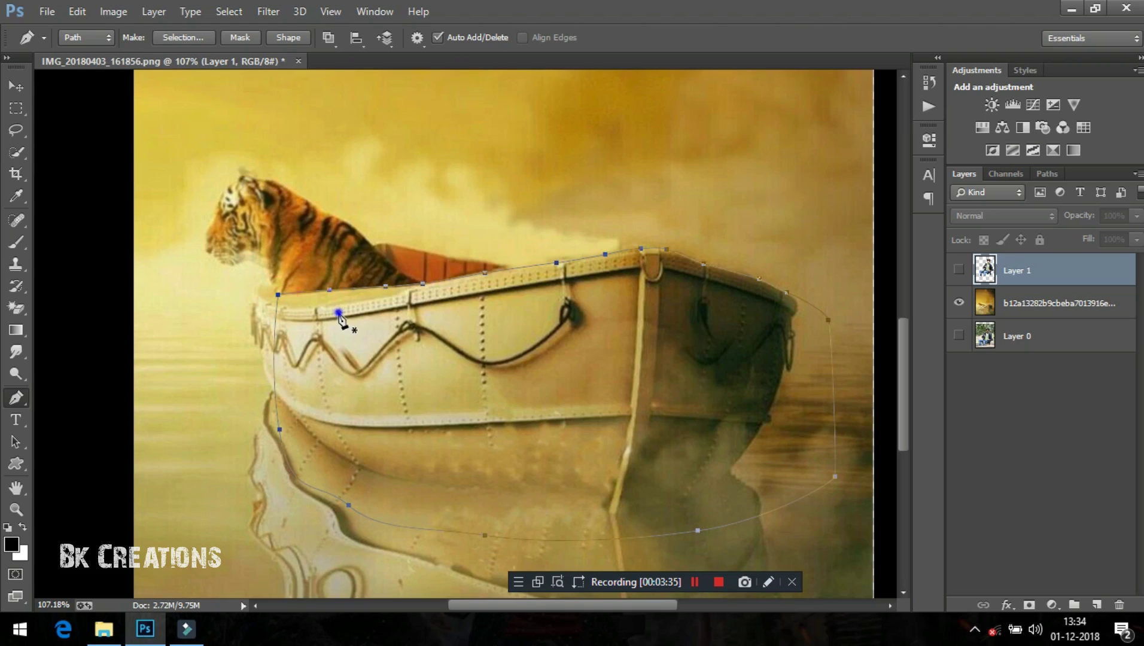
pyautogui.rightClick(328, 320)
pyautogui.click(410, 282)
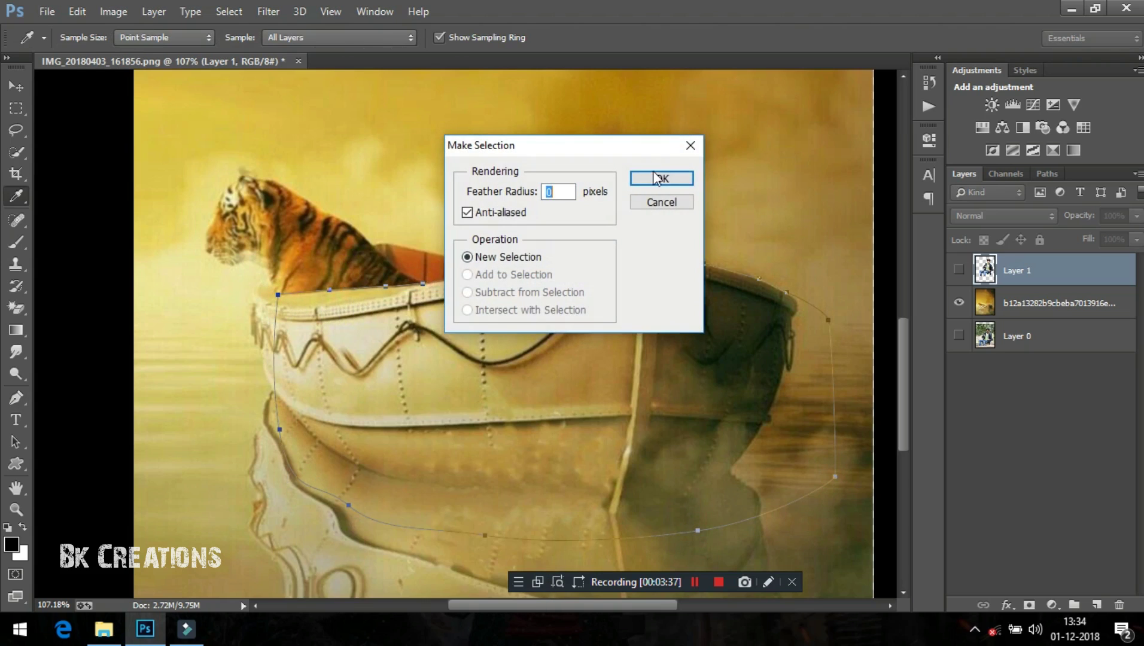
# Confirm 0-pixel feather, copy the boat from the sea layer, and stack it above the man's layer.
pyautogui.click(666, 174)
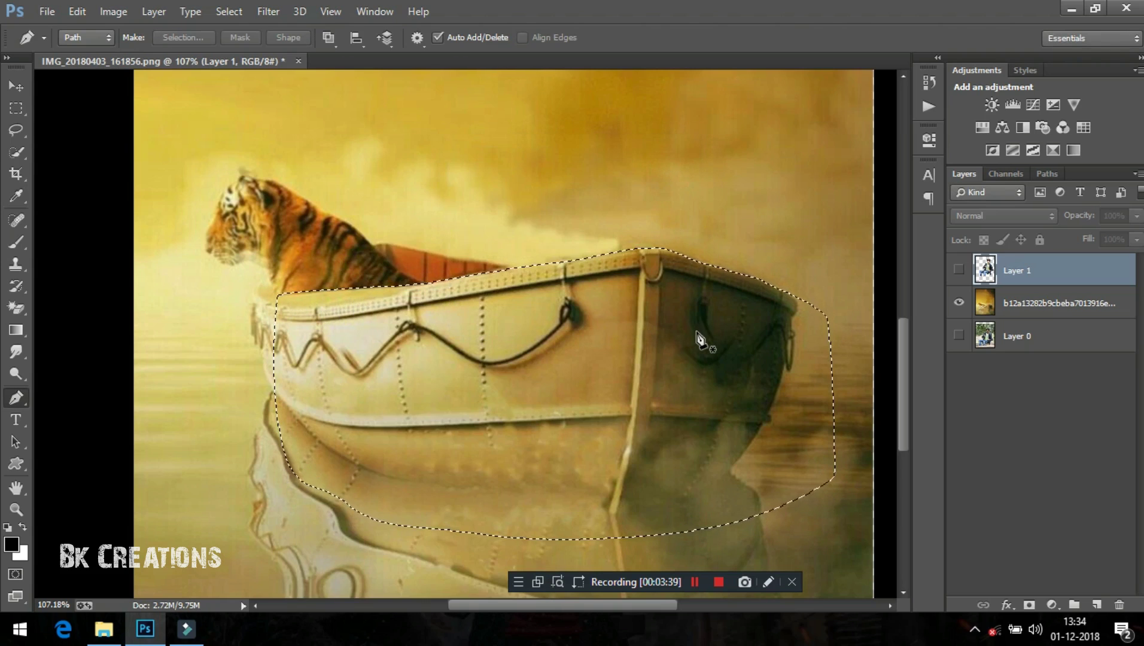
pyautogui.hotkey('ctrl', 'j')
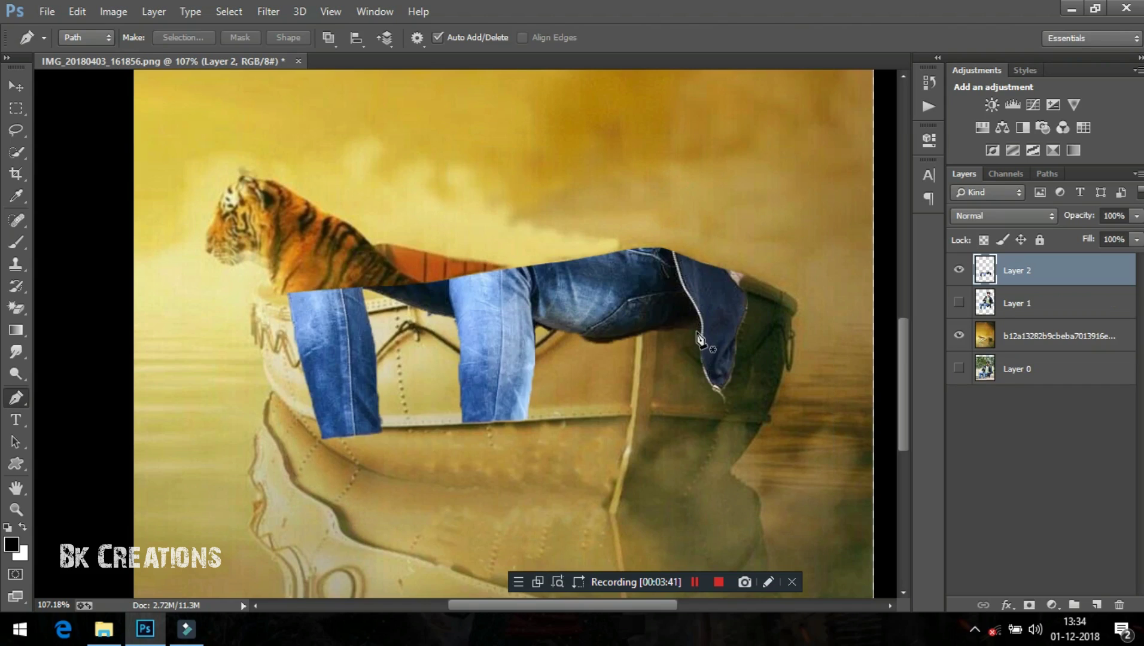
pyautogui.hotkey('ctrl', 'z')
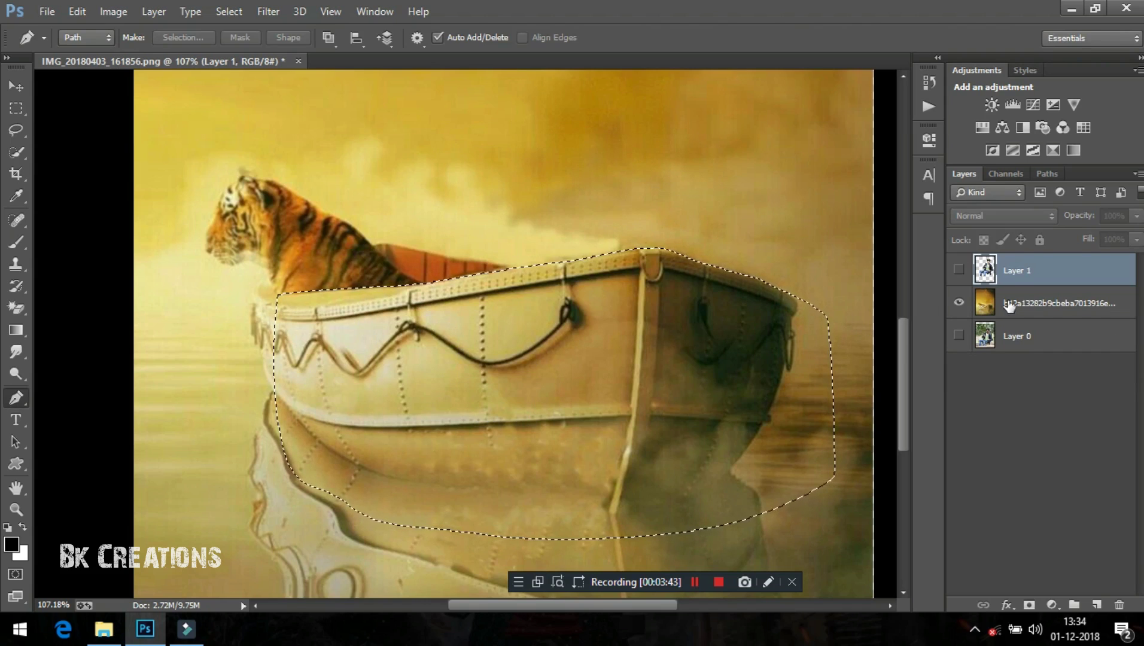
pyautogui.click(993, 307)
pyautogui.hotkey('ctrl', 'j')
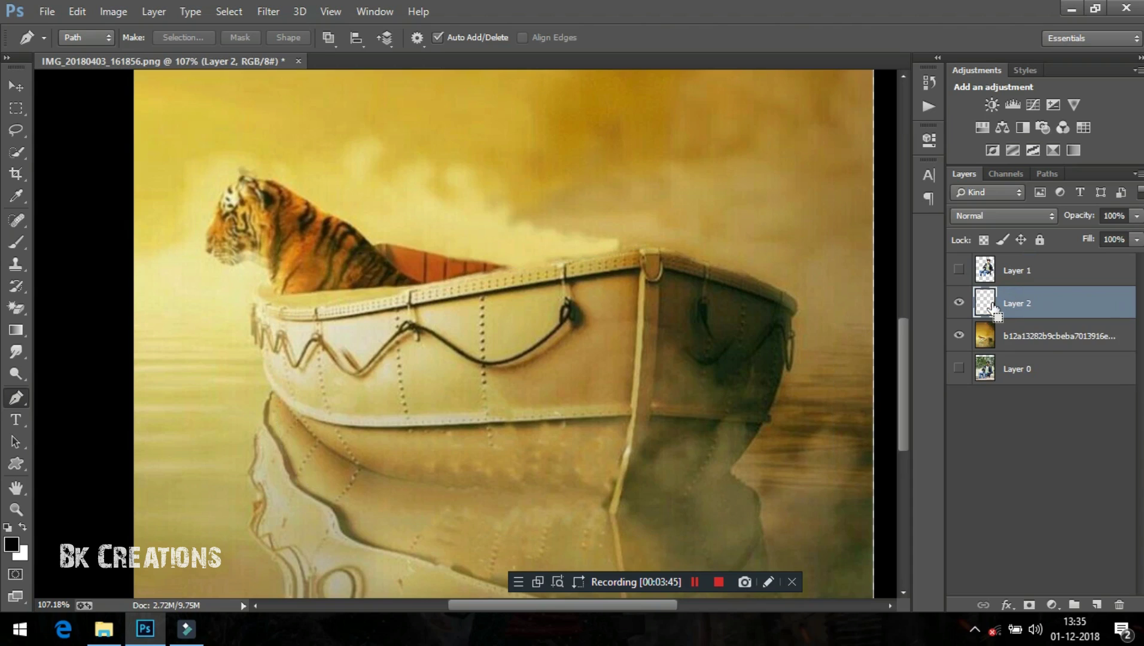
pyautogui.moveTo(991, 306); pyautogui.dragTo(993, 272)
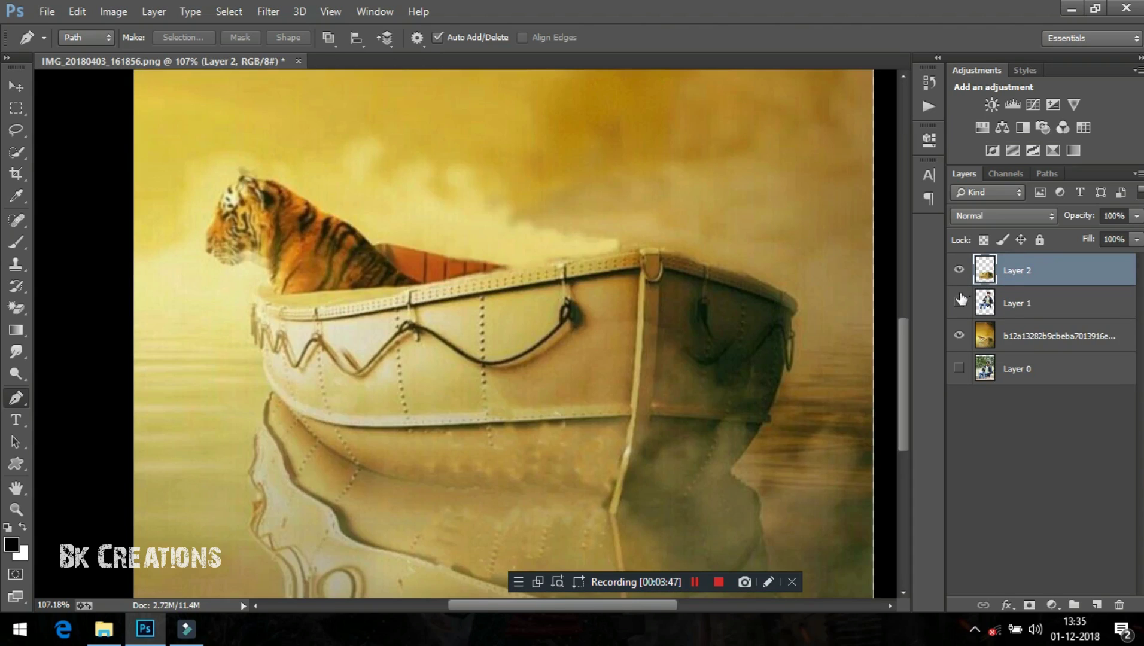
pyautogui.click(959, 304)
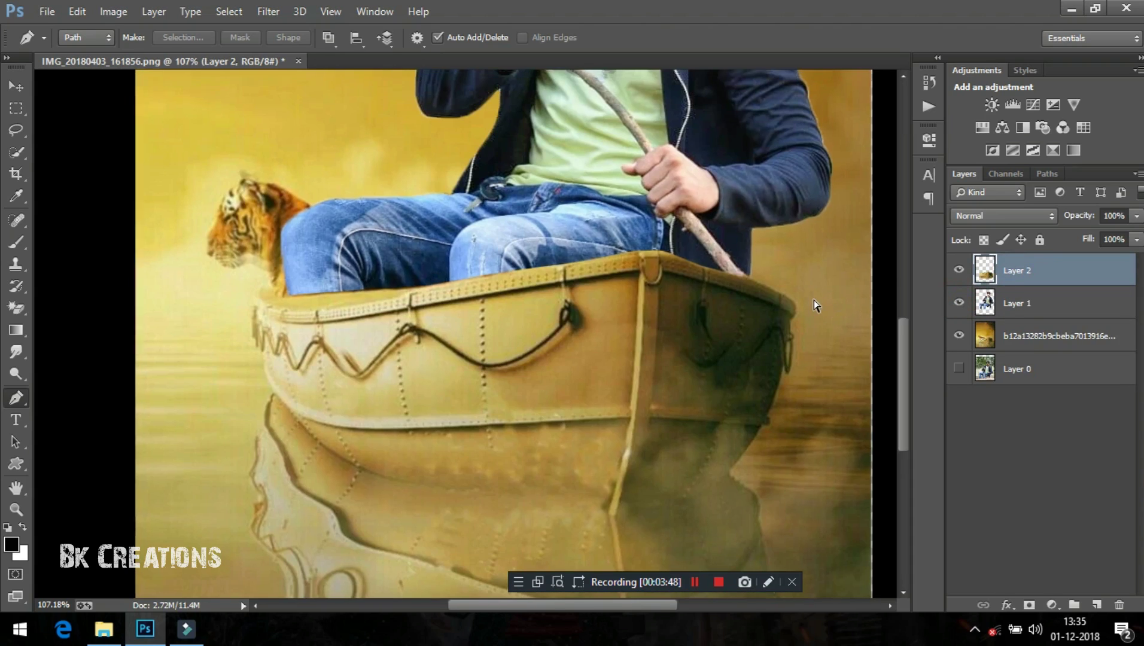
pyautogui.hotkey('ctrl', '0')
# Nudge the man's layer (Layer 1) up and to the right into the boat.
pyautogui.press('v')
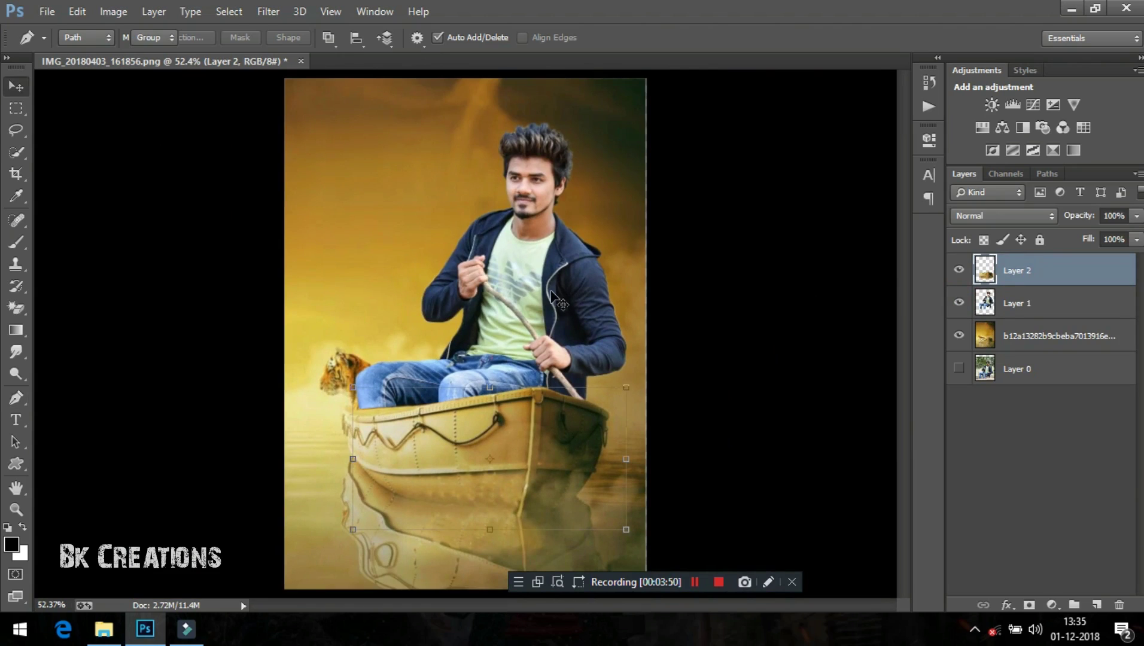
pyautogui.click(564, 261)
pyautogui.moveTo(565, 262); pyautogui.dragTo(572, 256)
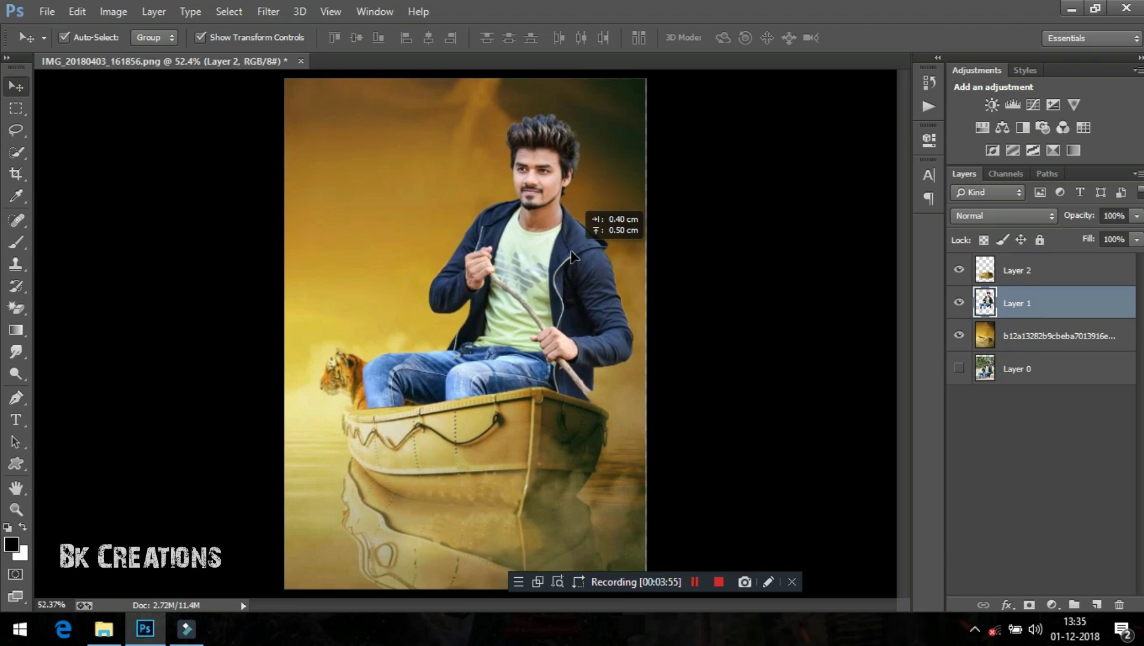
pyautogui.moveTo(571, 256); pyautogui.dragTo(577, 260)
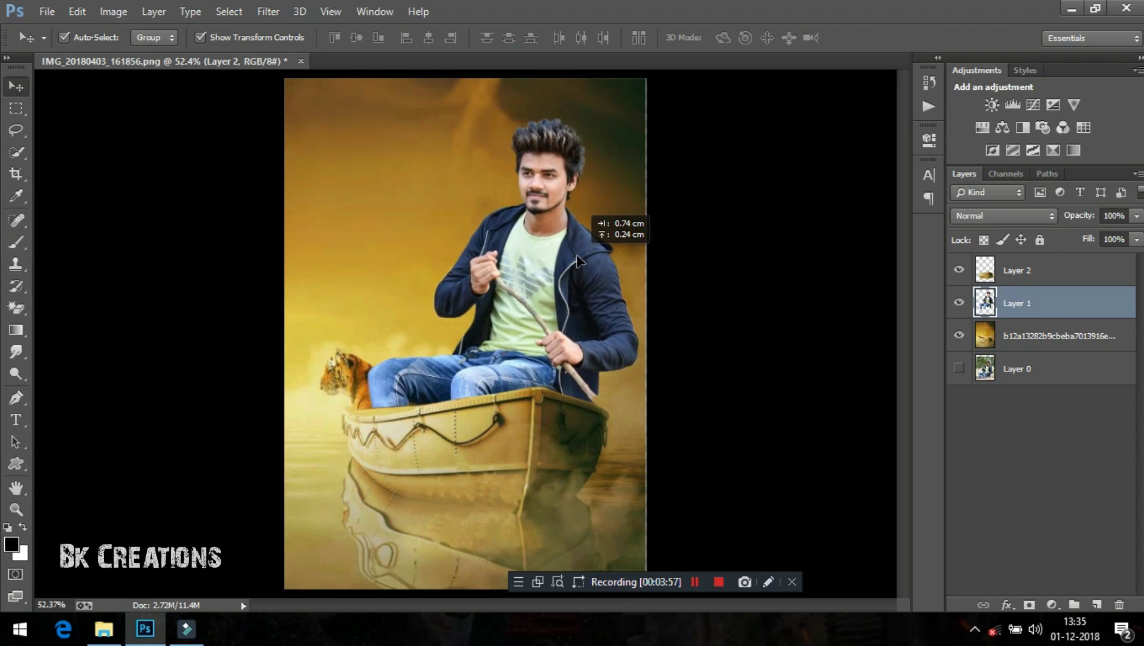
pyautogui.moveTo(577, 261); pyautogui.dragTo(577, 261)
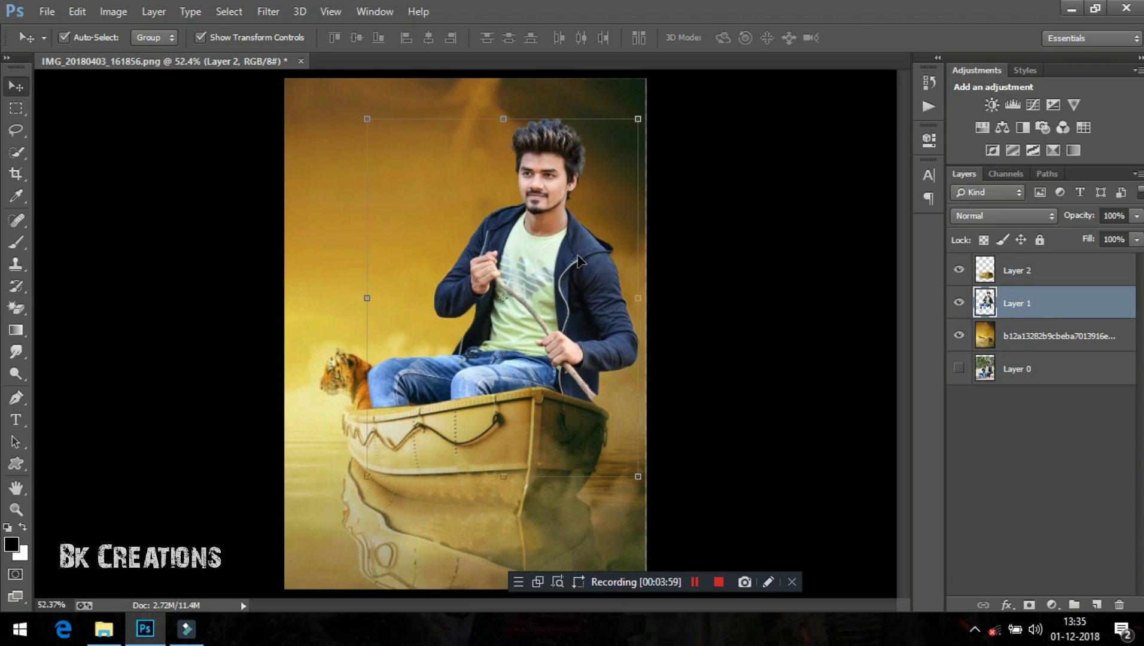
# Deselect, zoom the view out to 50%, and select the background sea layer.
pyautogui.click(749, 250)
pyautogui.hotkey('ctrl', '-')
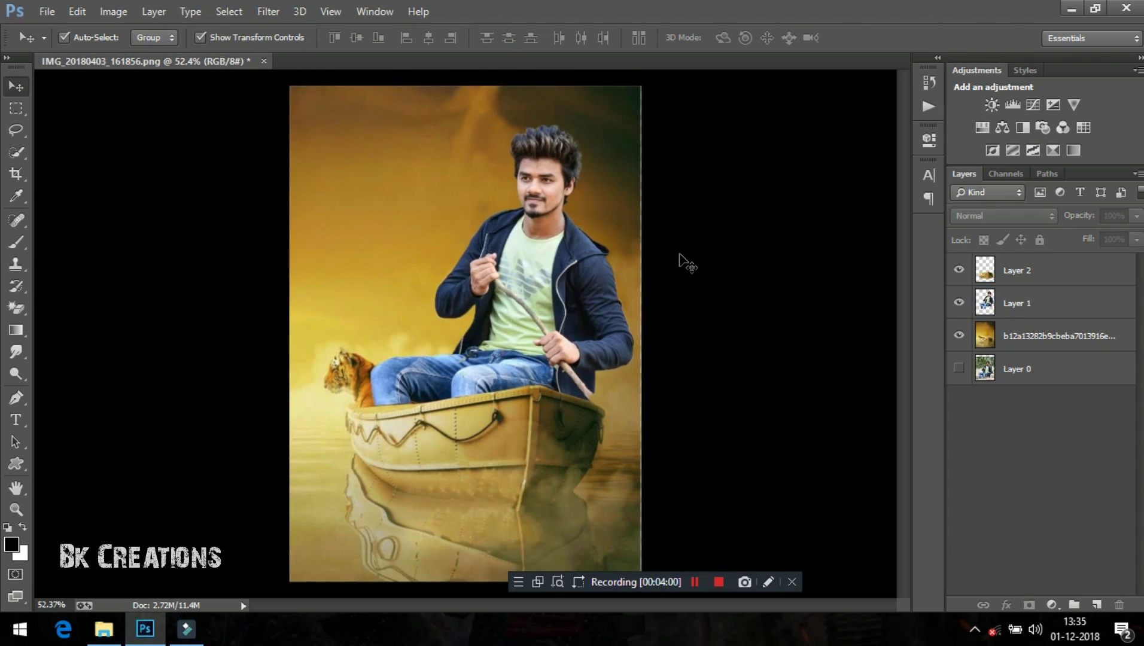
pyautogui.click(589, 230)
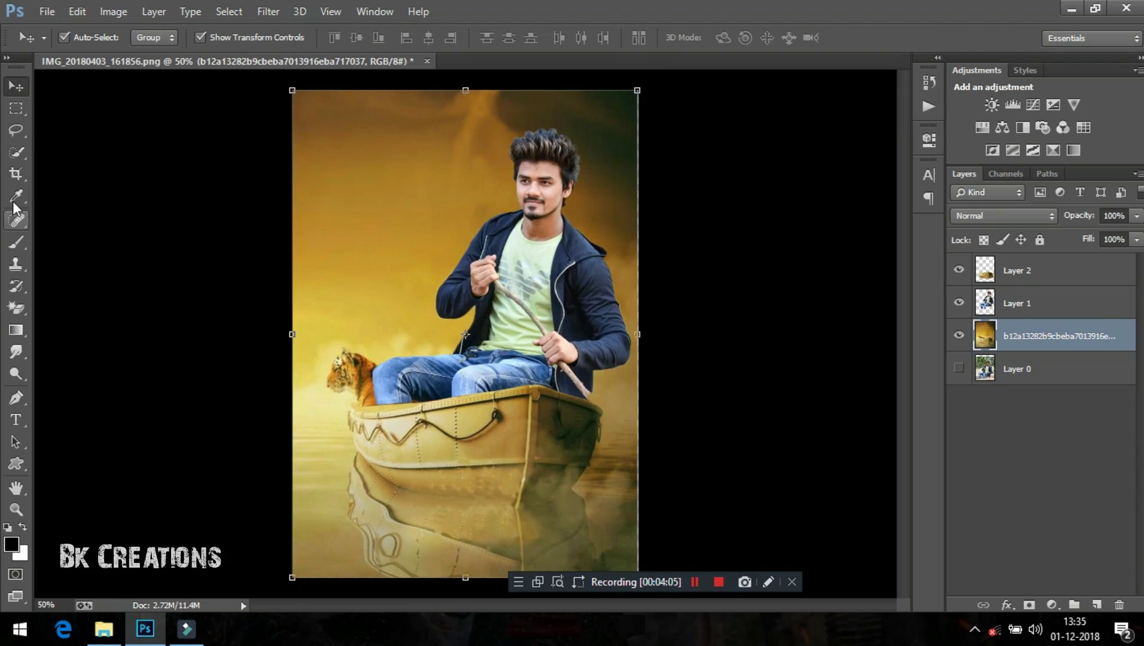
# Crop a thin strip off the canvas's right edge.
pyautogui.click(16, 173)
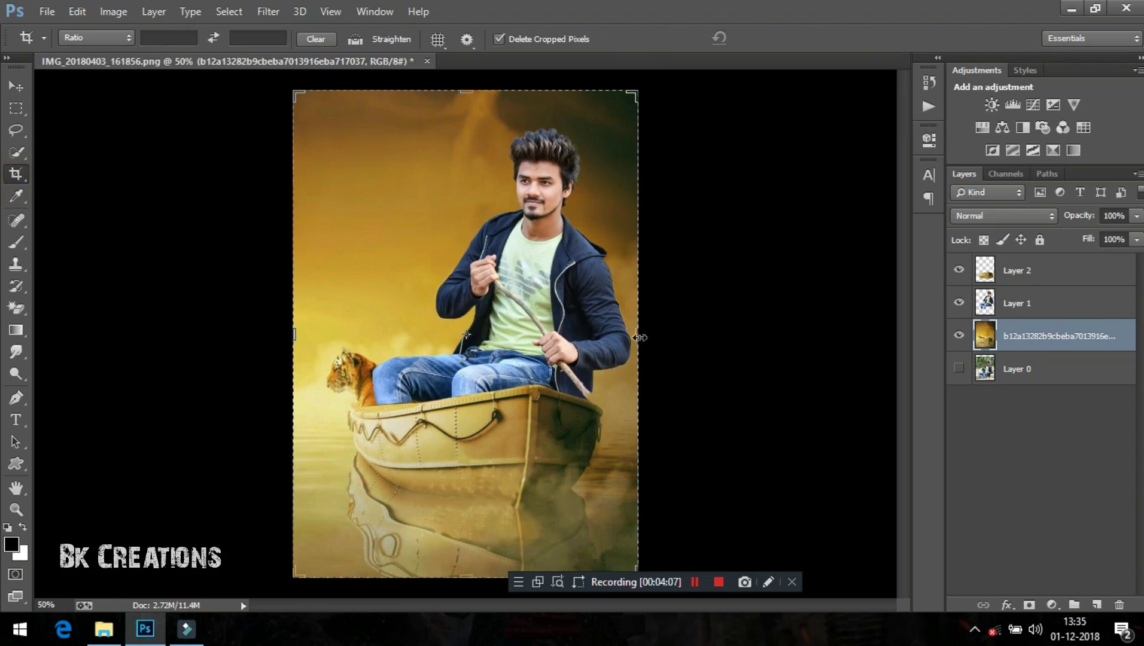
pyautogui.moveTo(639, 337); pyautogui.dragTo(636, 335)
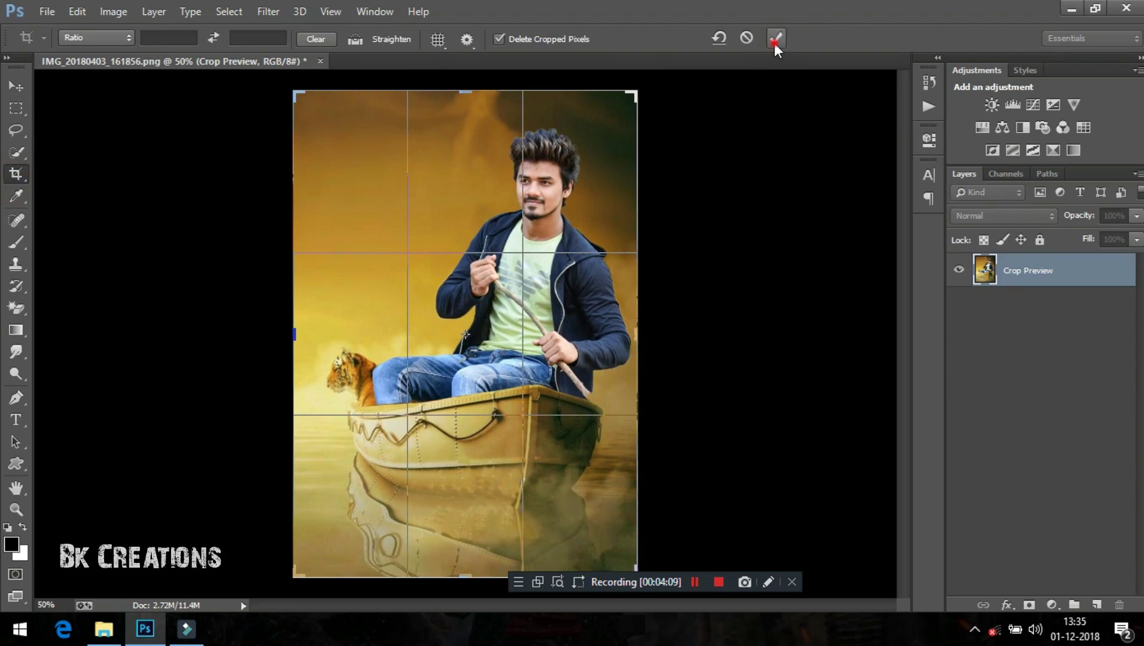
pyautogui.click(775, 38)
pyautogui.click(616, 259)
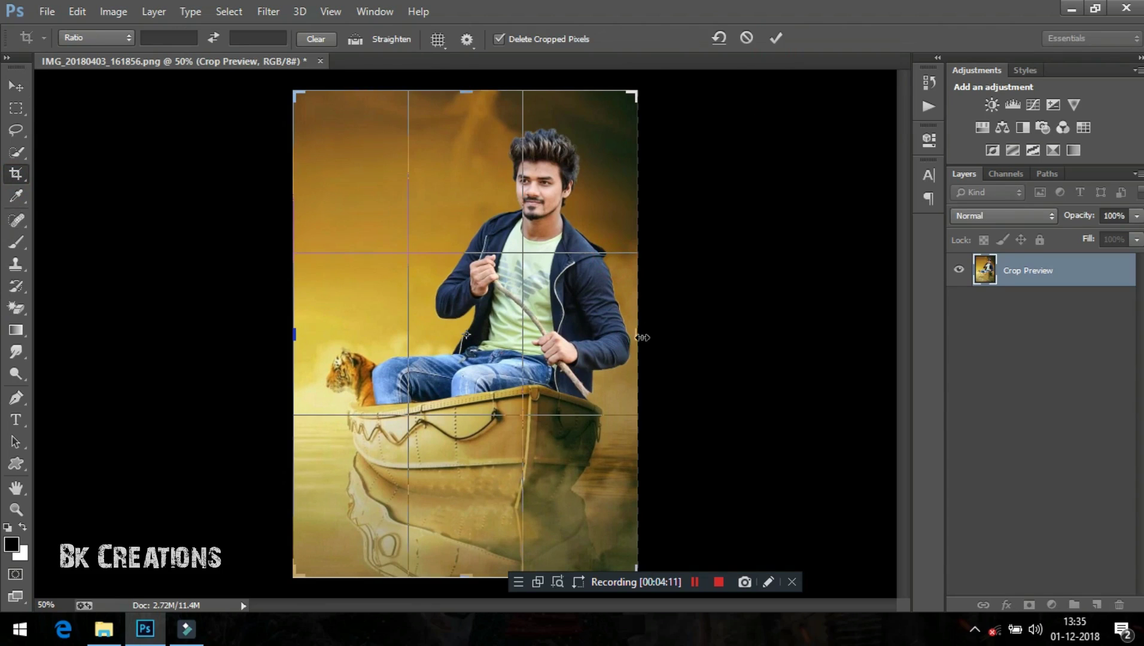
pyautogui.moveTo(641, 338); pyautogui.dragTo(635, 336)
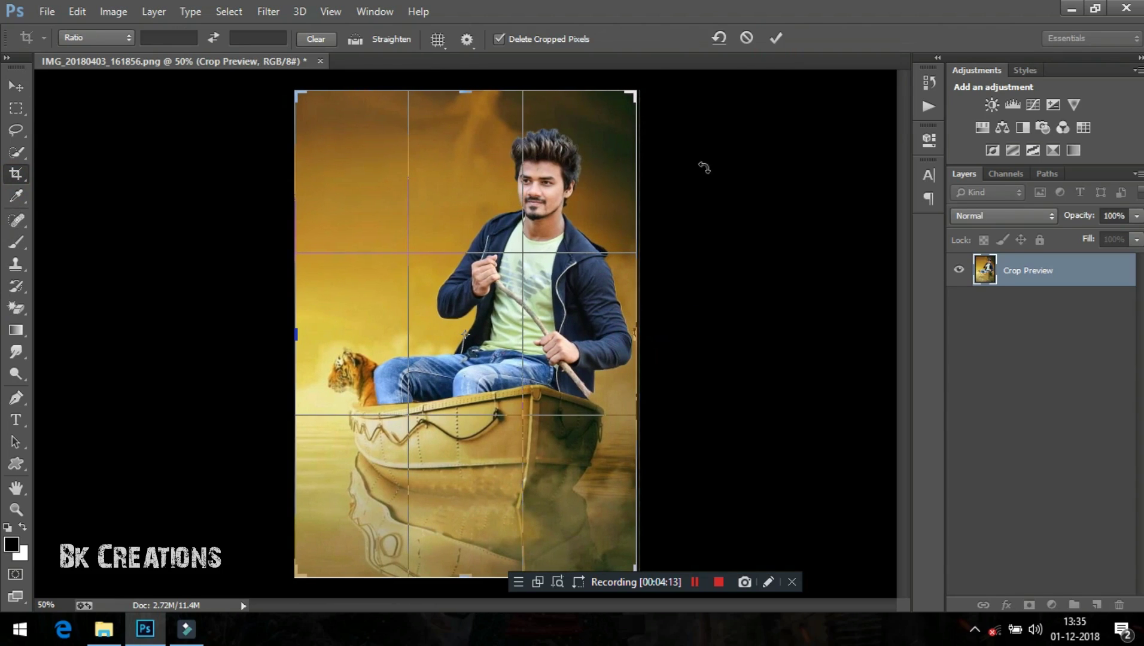
pyautogui.click(776, 33)
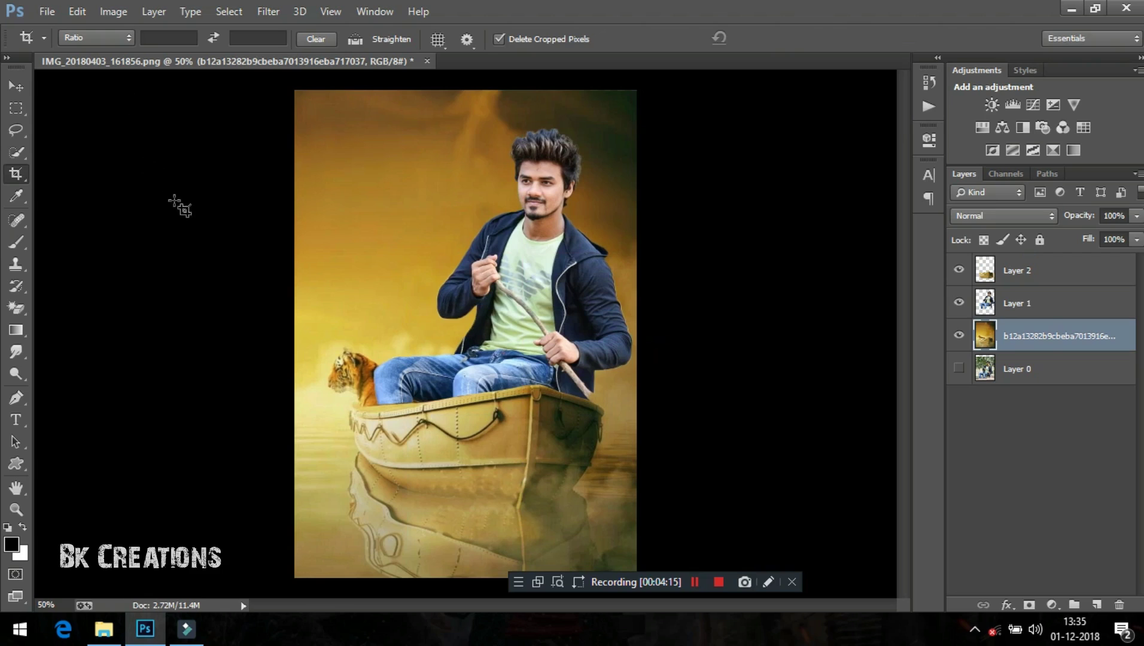
# Nudge the man's layer slightly left and up.
pyautogui.click(16, 88)
pyautogui.moveTo(603, 296); pyautogui.dragTo(600, 293)
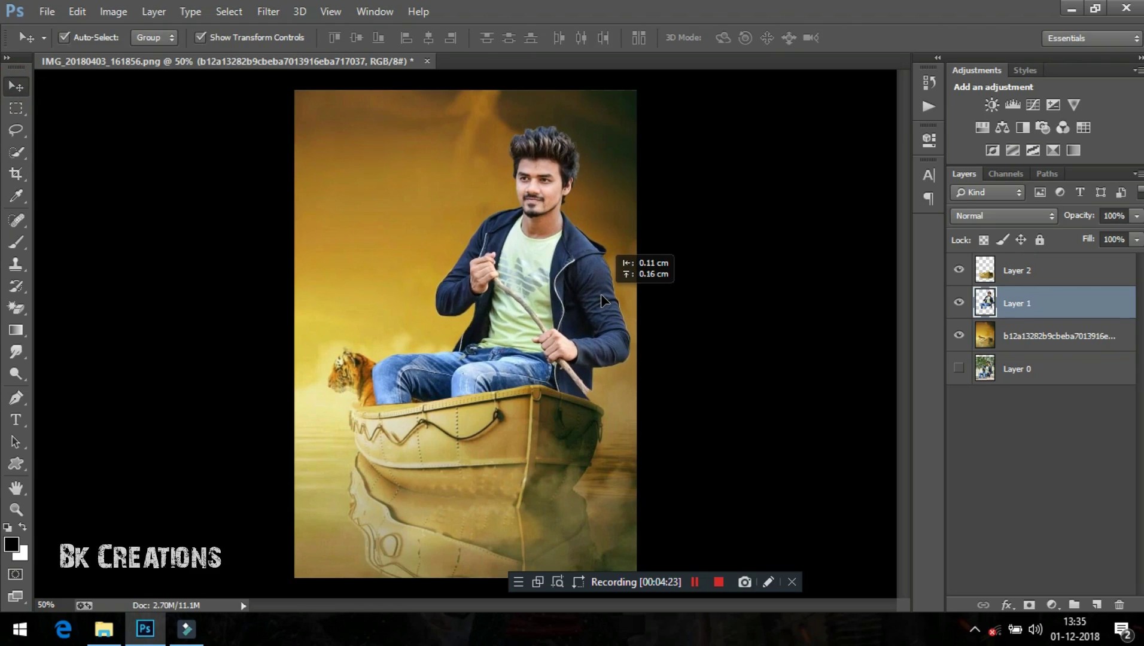
pyautogui.click(229, 293)
# Zoom in on the boat and knees and add a white mask to Layer 2.
pyautogui.press('z')
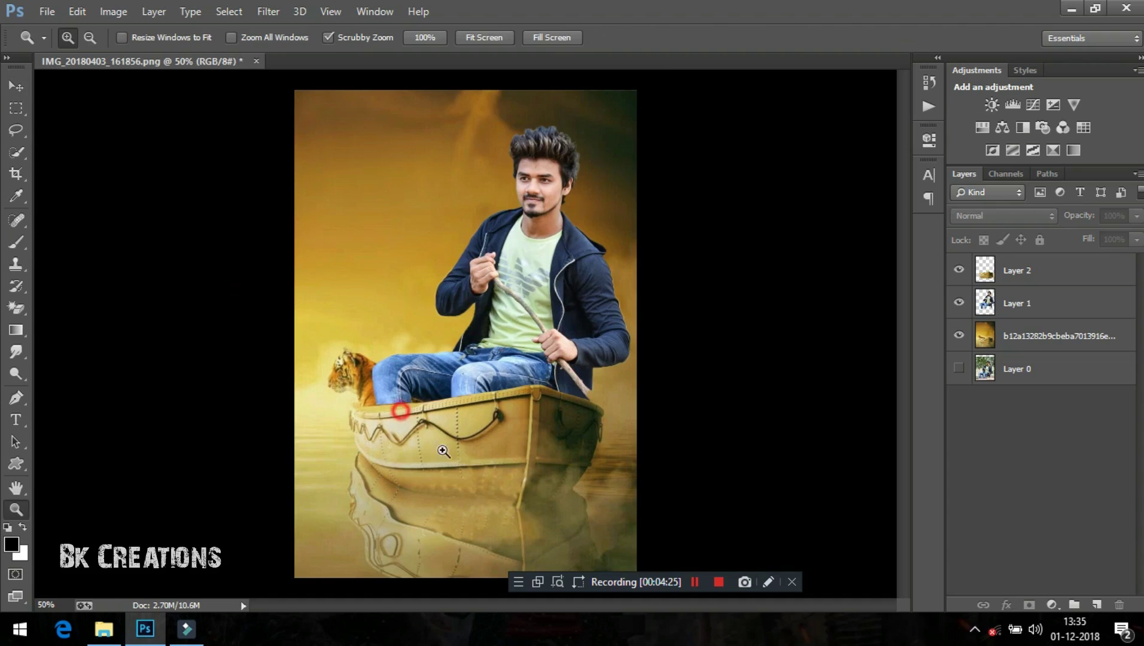
pyautogui.moveTo(399, 419); pyautogui.dragTo(643, 468)
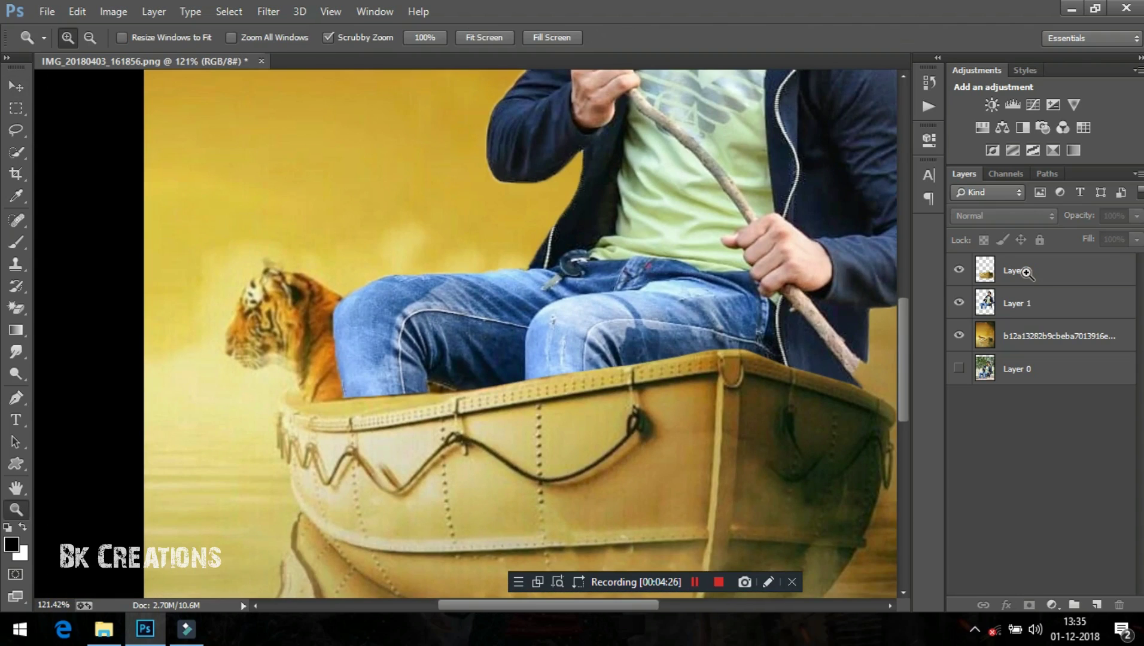
pyautogui.click(1031, 273)
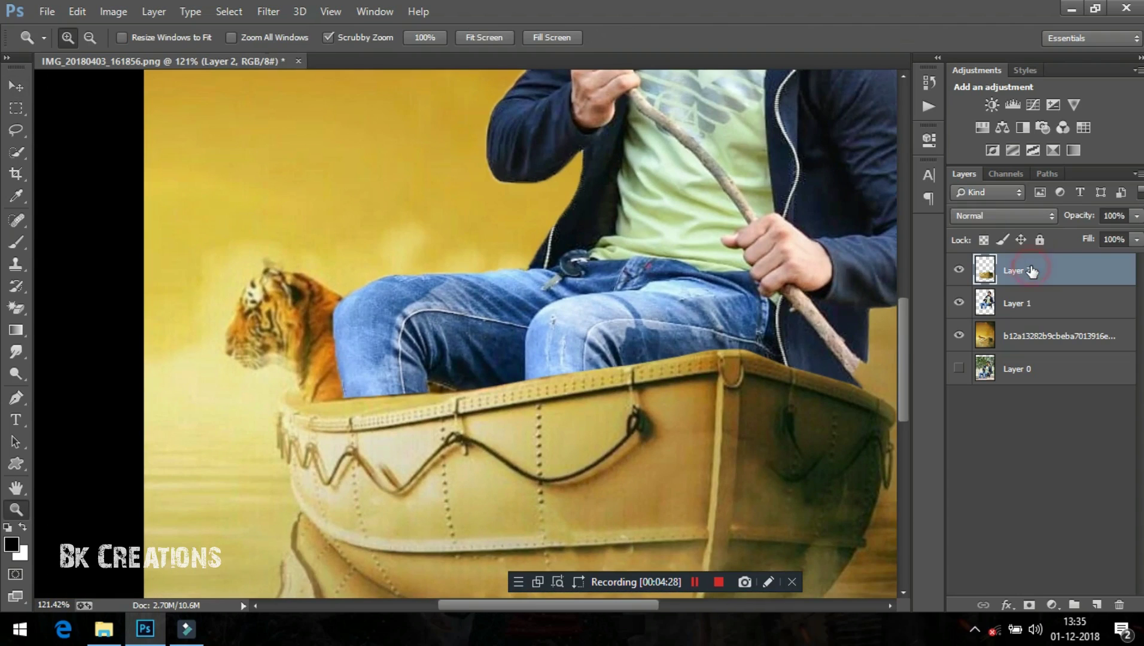
pyautogui.click(1030, 606)
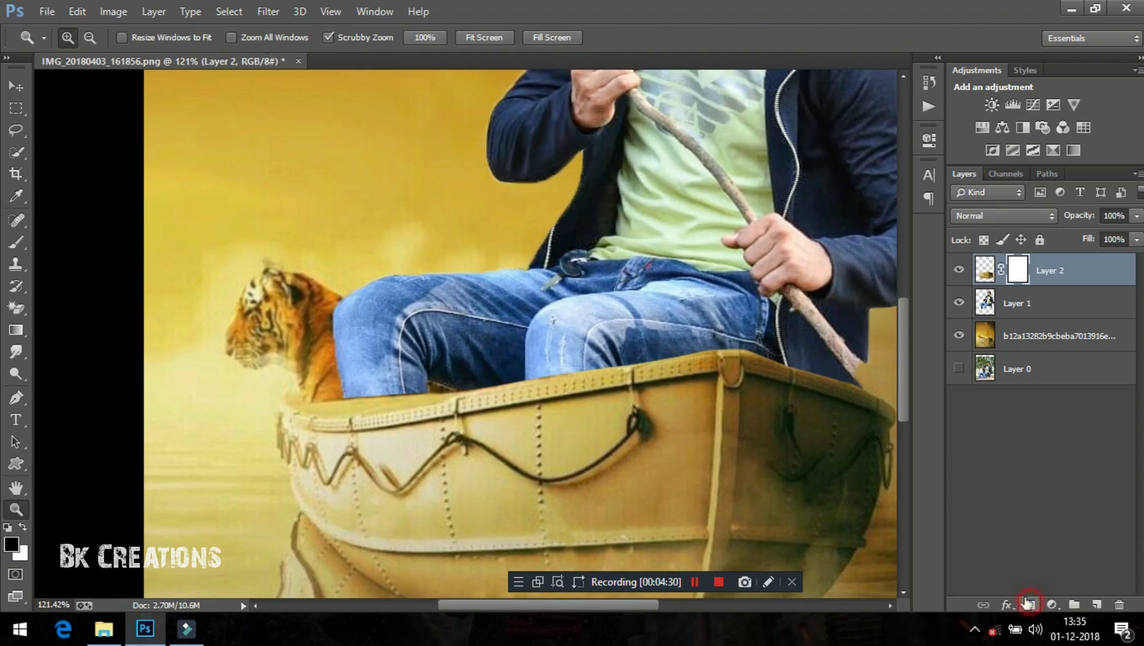
# Paint black on the mask to hide the boat rim over the man's knee.
pyautogui.click(16, 242)
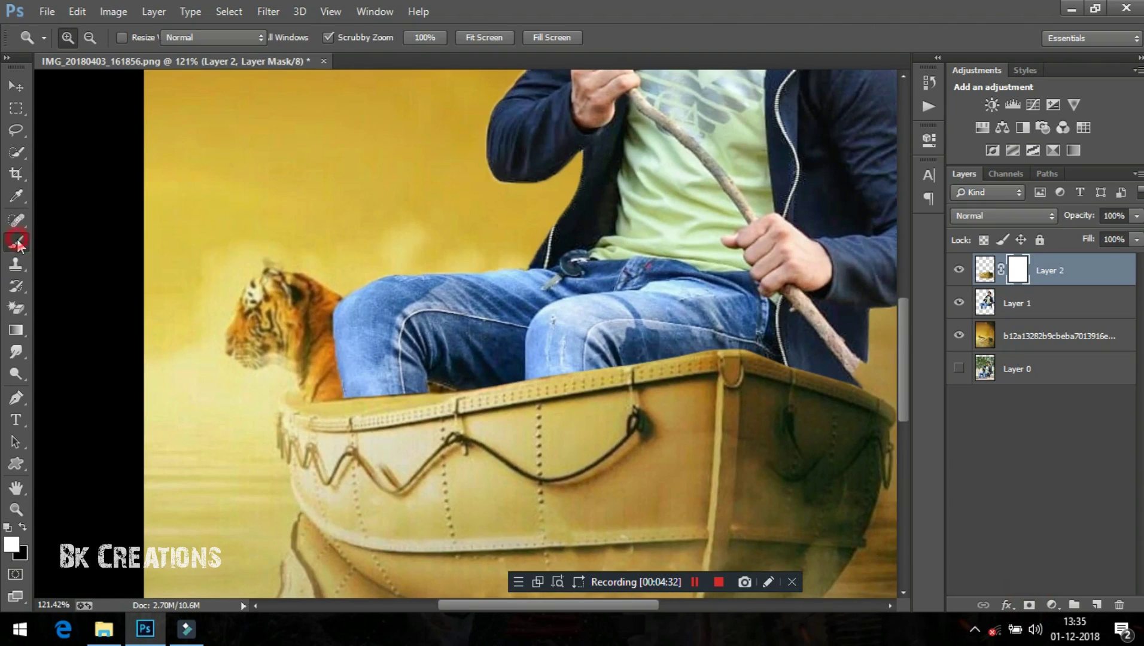
pyautogui.click(20, 526)
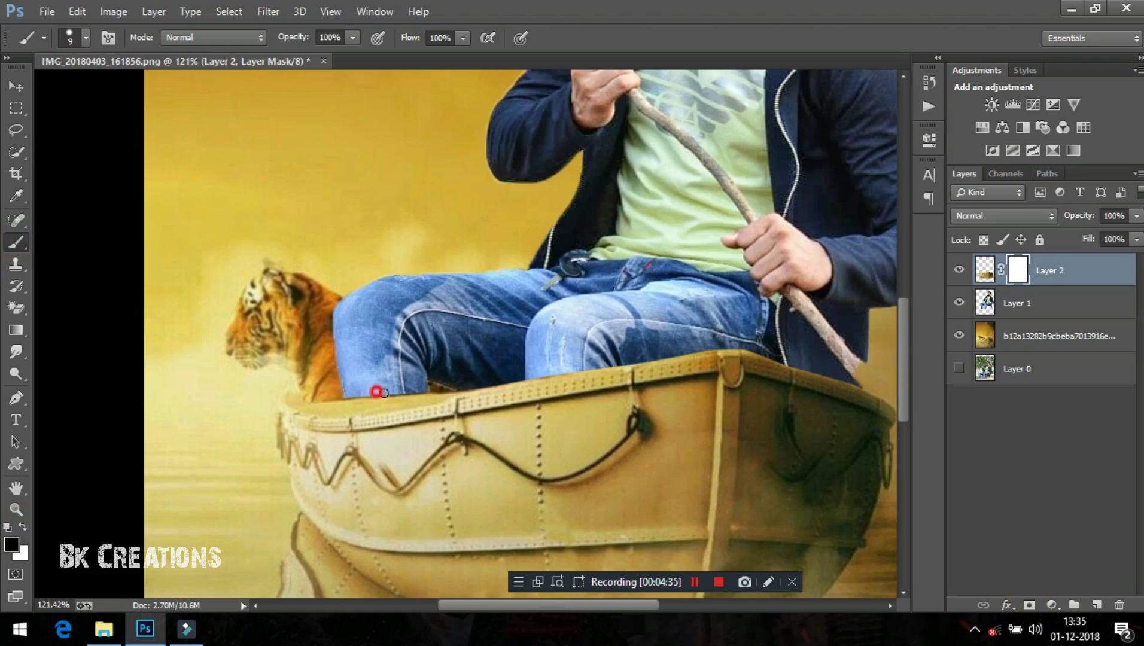
pyautogui.moveTo(383, 393); pyautogui.dragTo(403, 391)
pyautogui.moveTo(432, 388); pyautogui.dragTo(422, 390)
pyautogui.scroll(-3, 741, 369)
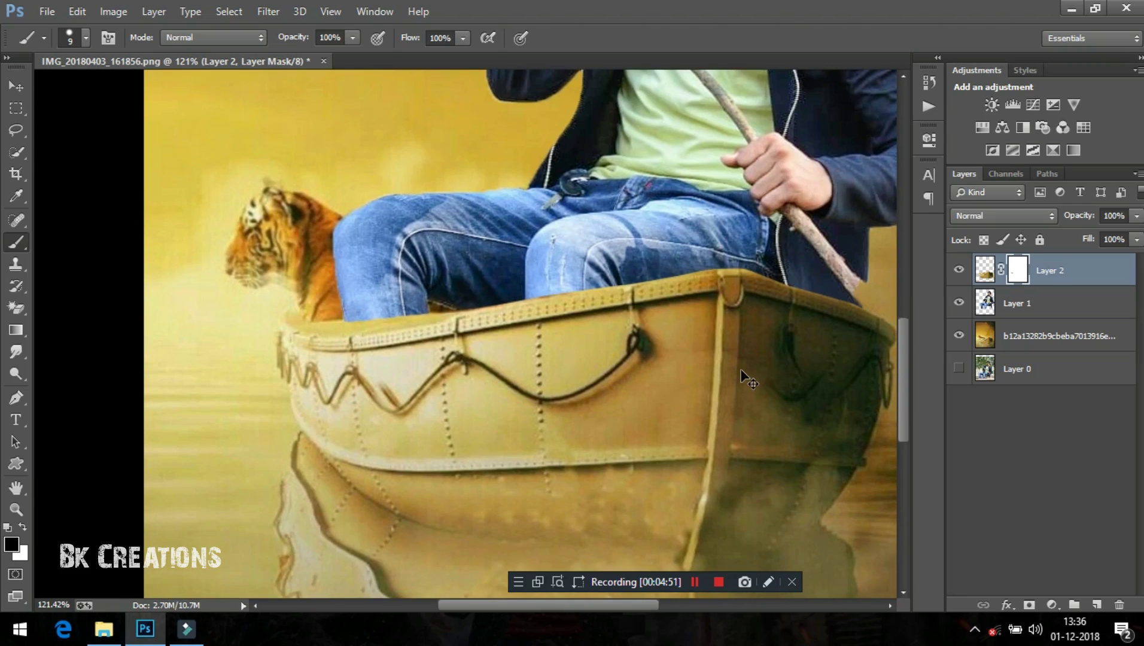
pyautogui.hotkey('ctrl', '0')
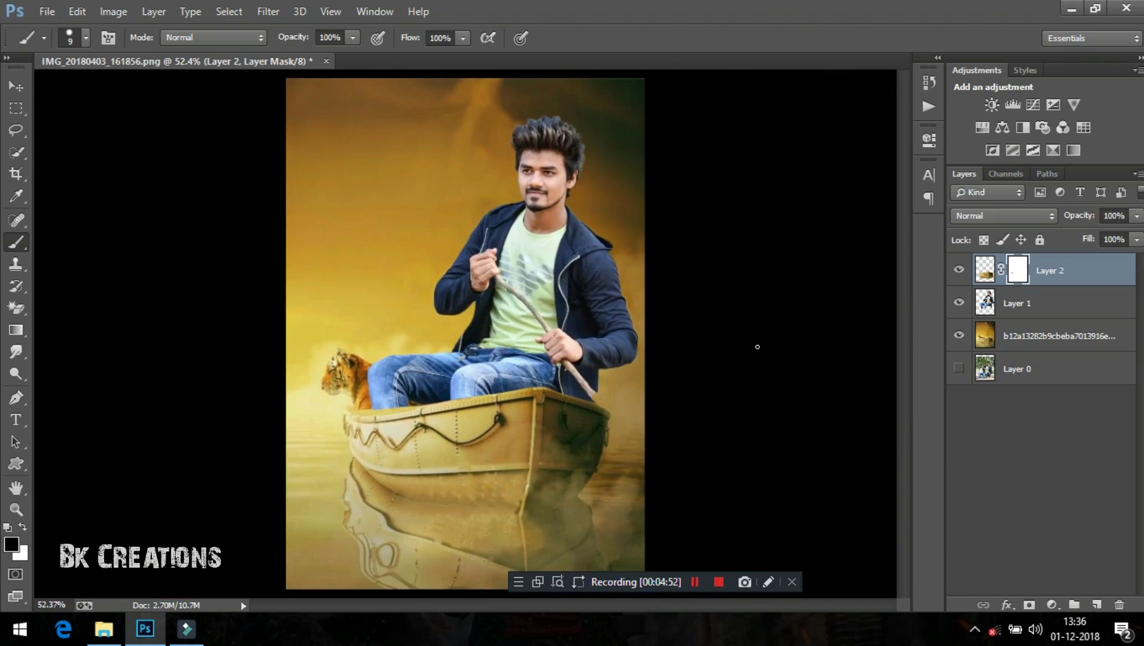
# Place Linked the bat image S.R (1) from PNG IMAGS > 1500+ PNG FILE > wapans.
pyautogui.click(16, 86)
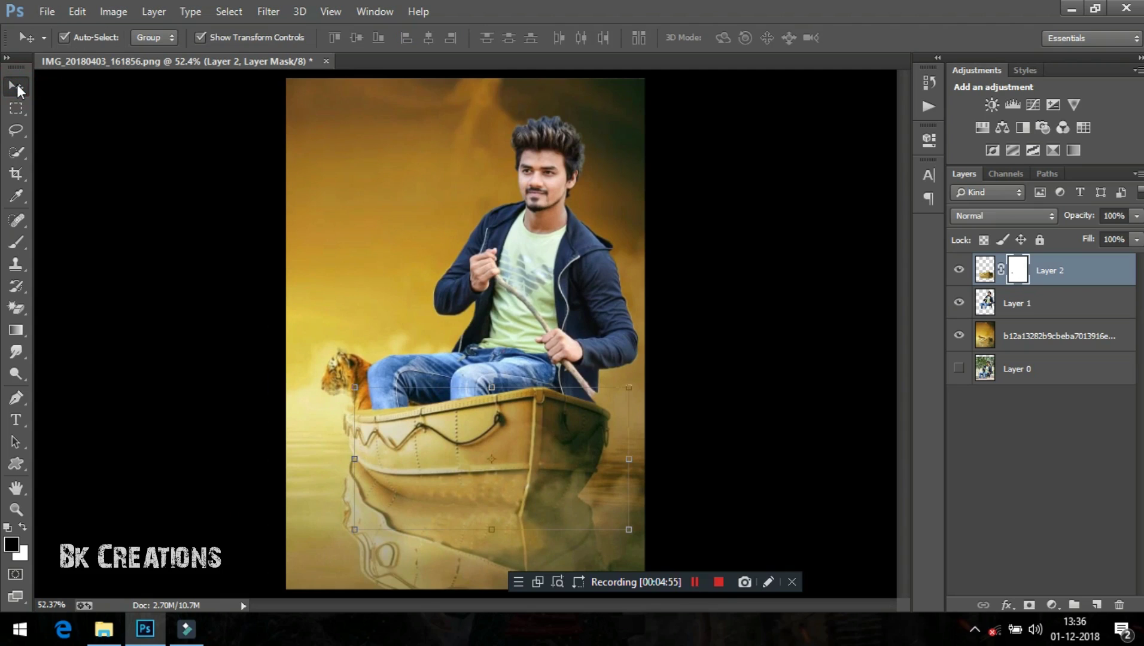
pyautogui.click(47, 11)
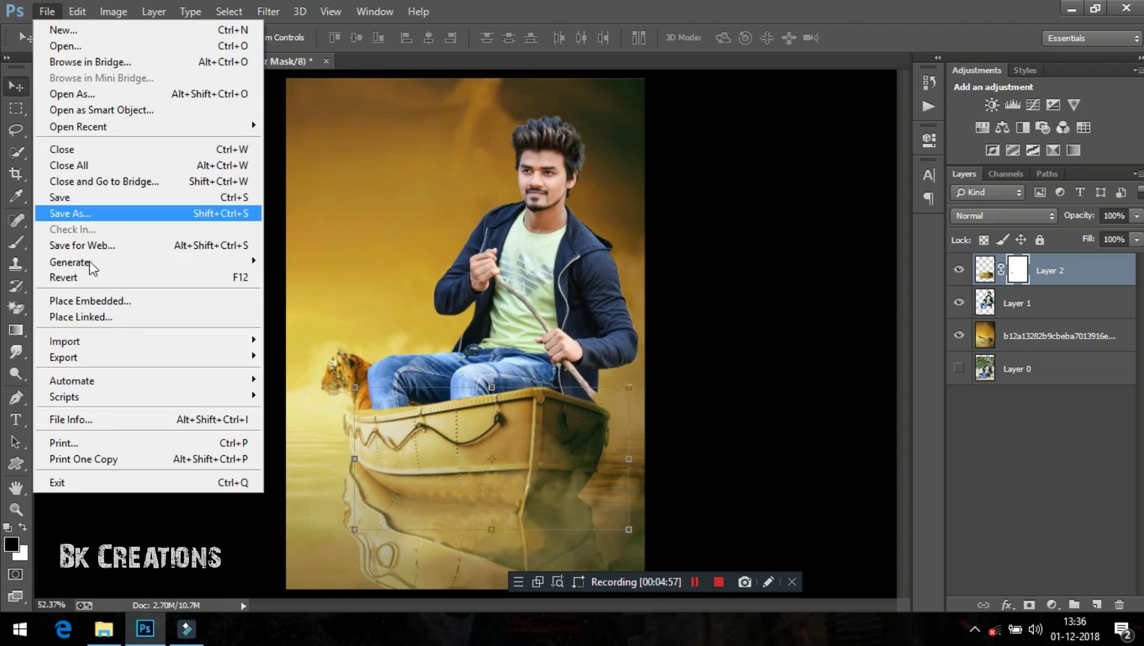
pyautogui.click(108, 313)
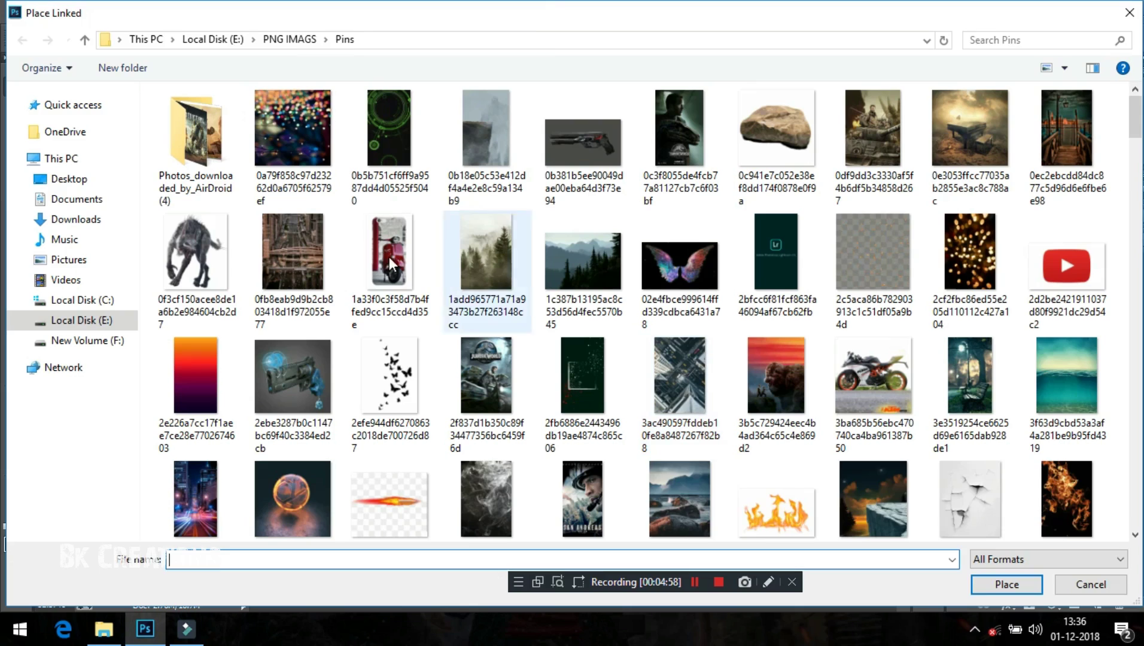
pyautogui.click(287, 41)
pyautogui.doubleClick(231, 124)
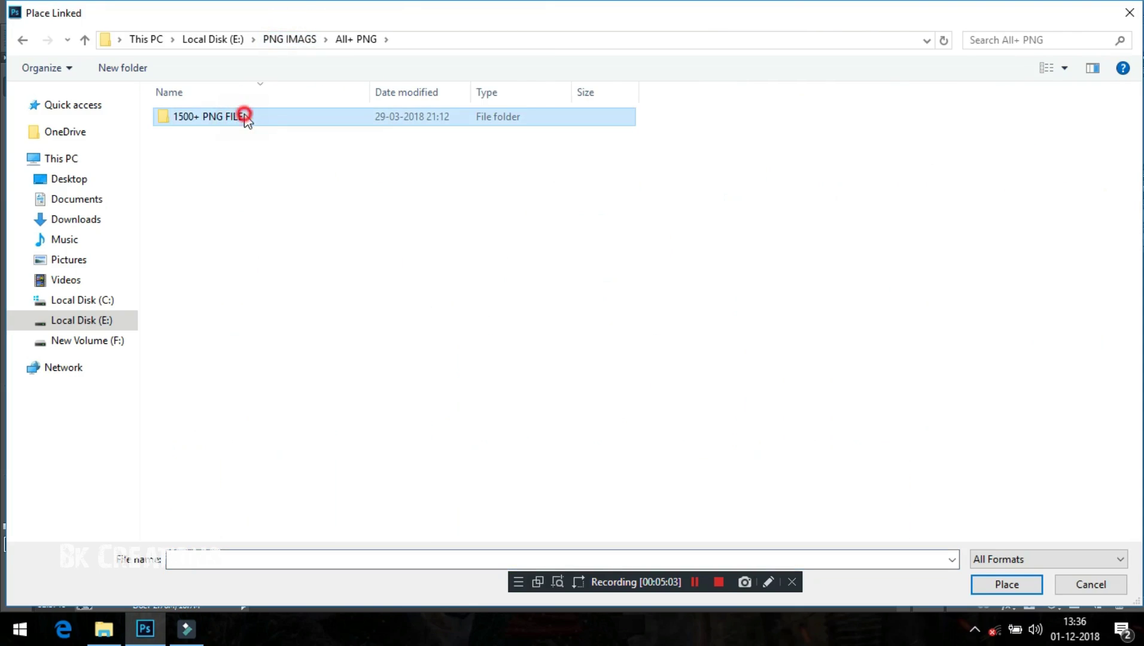
pyautogui.doubleClick(749, 257)
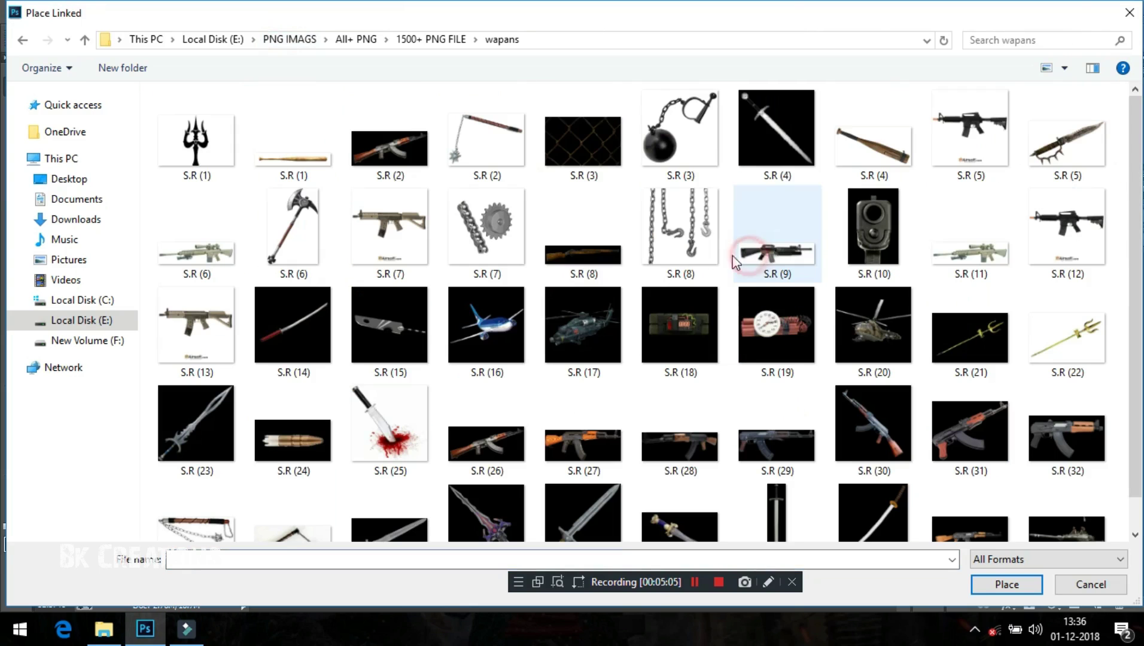
pyautogui.doubleClick(293, 149)
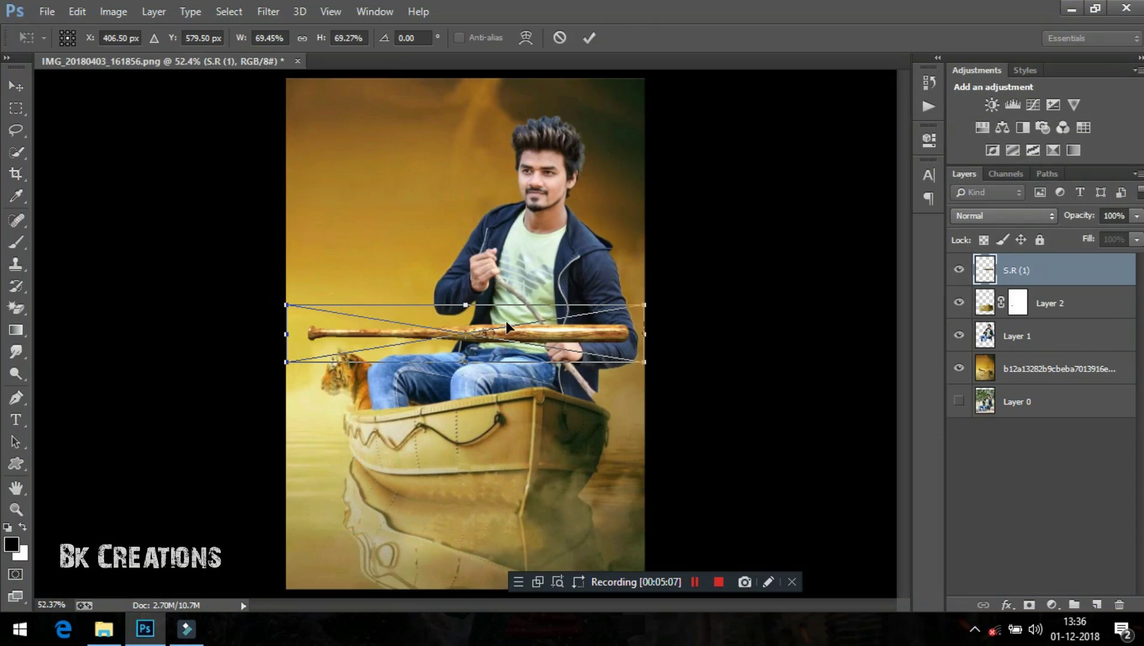
# Rotate the bat diagonally across the boat and shrink it to about 67%.
pyautogui.press('Return')
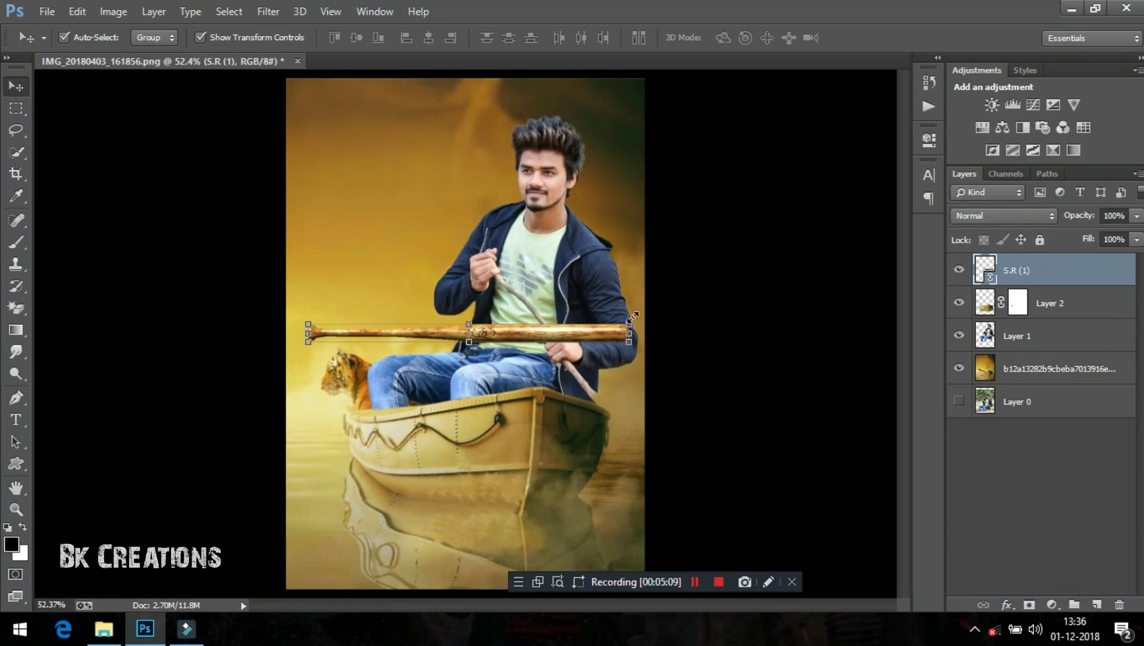
pyautogui.moveTo(633, 315); pyautogui.dragTo(644, 309)
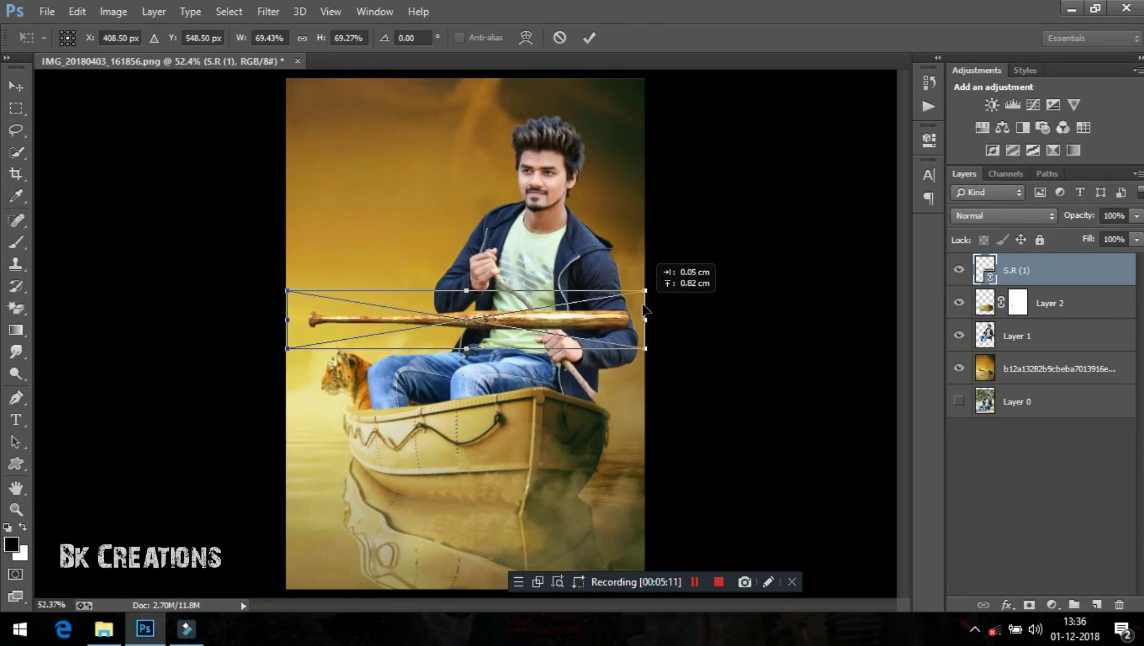
pyautogui.hotkey('shift', 'Down')
pyautogui.hotkey('shift', 'Down')
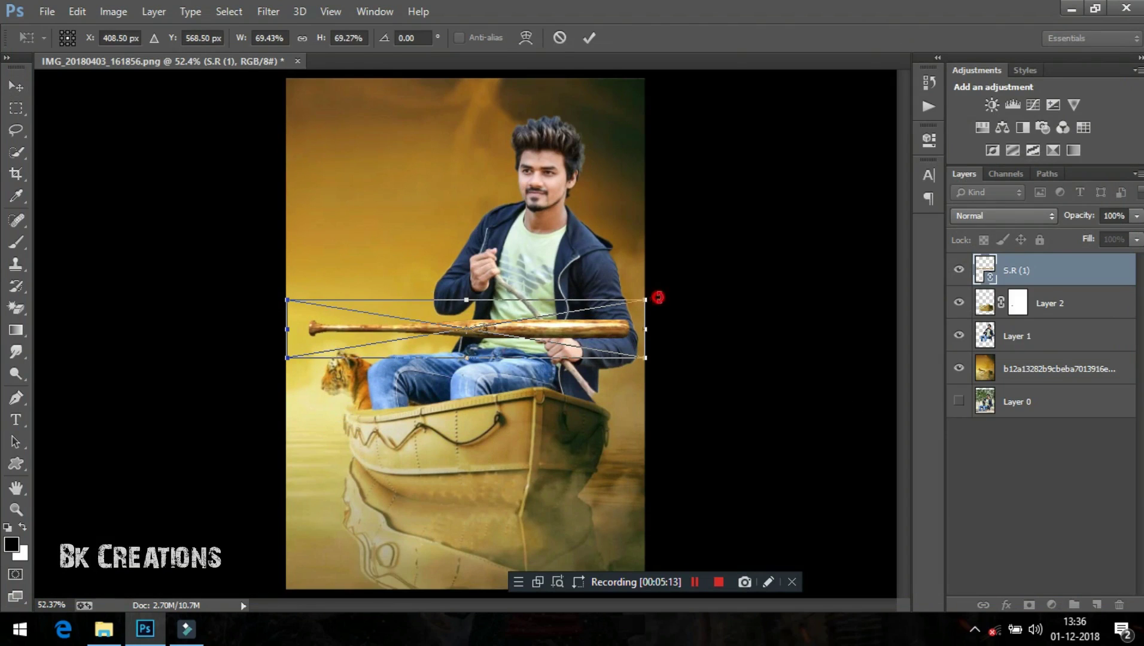
pyautogui.moveTo(658, 297)
pyautogui.mouseDown()
pyautogui.moveTo(544, 407)
pyautogui.moveTo(607, 397)
pyautogui.mouseUp()
pyautogui.click(677, 431)
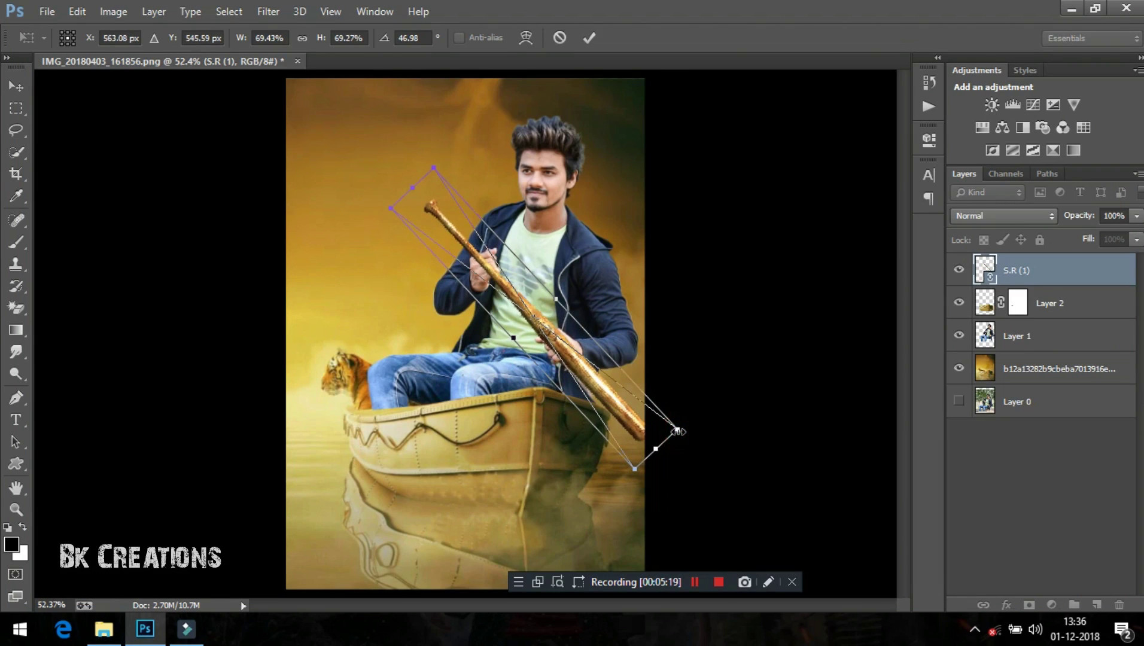
pyautogui.moveTo(677, 430); pyautogui.dragTo(666, 420)
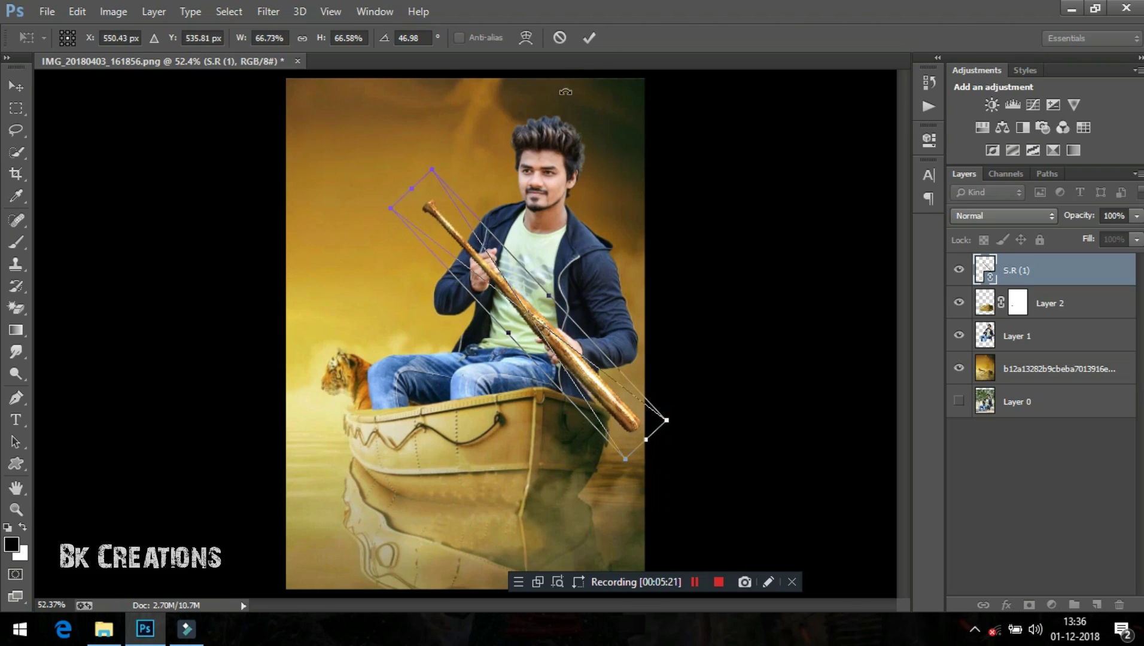
pyautogui.click(589, 38)
pyautogui.click(706, 221)
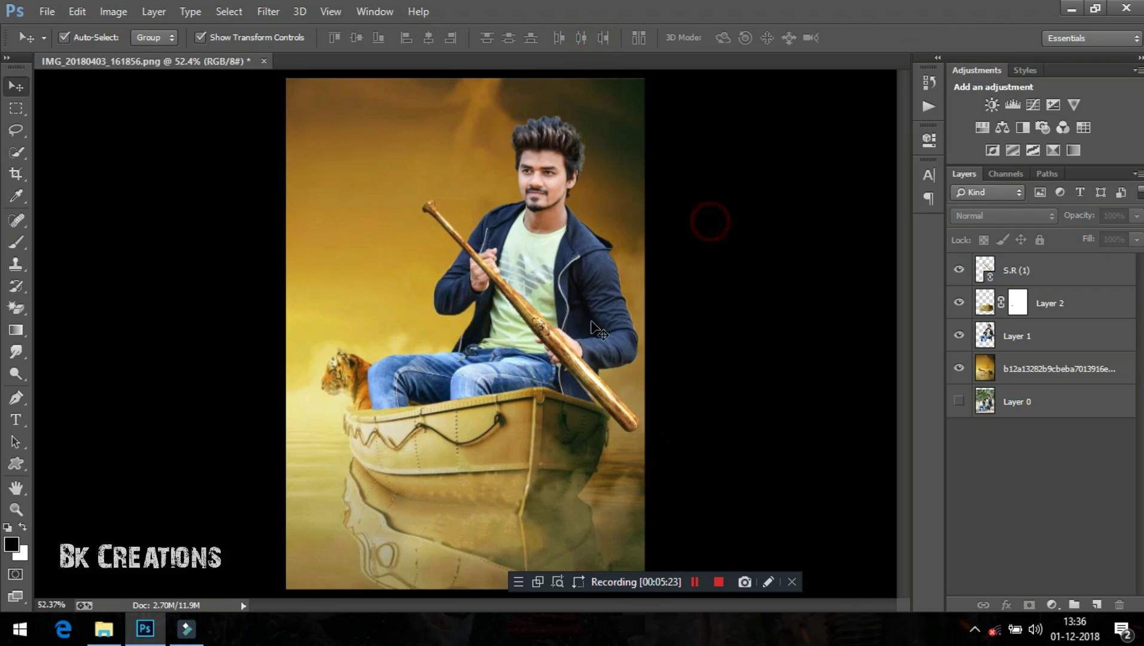
# Rotate the bat a few degrees further to roughly 50°.
pyautogui.click(534, 320)
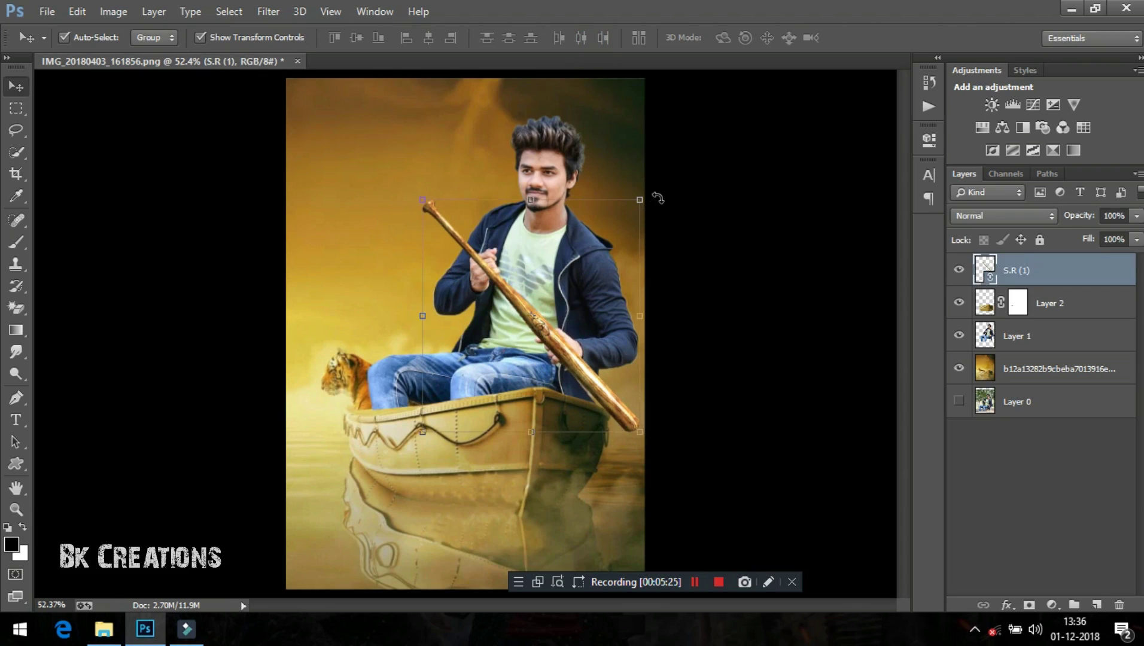
pyautogui.hotkey('ctrl', 't')
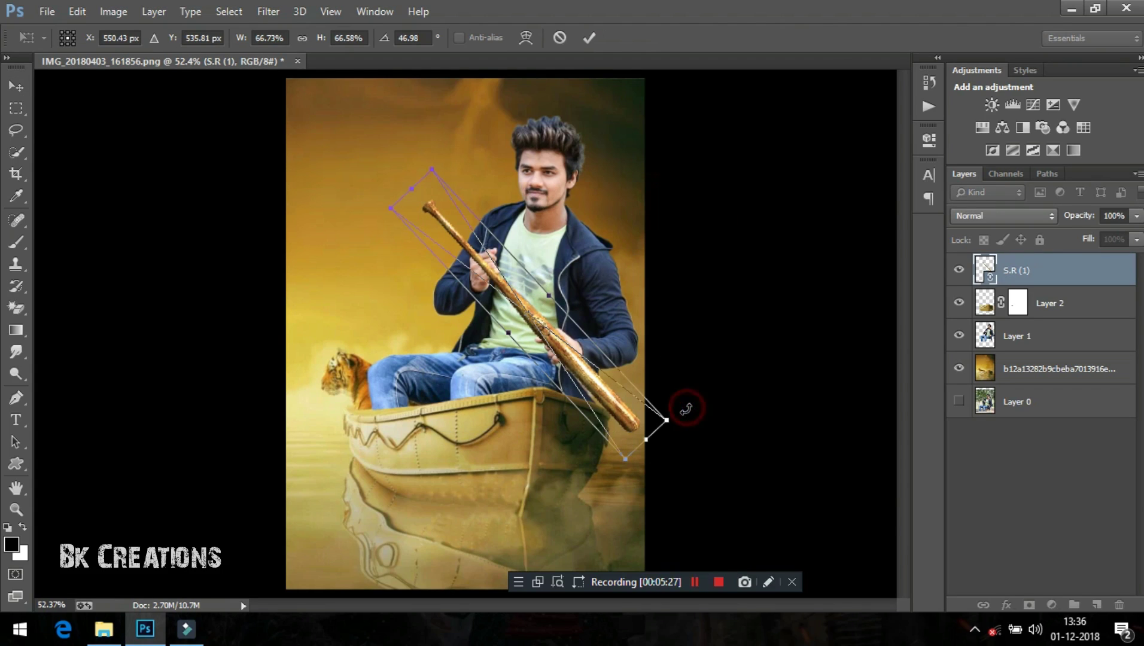
pyautogui.moveTo(687, 407); pyautogui.dragTo(682, 418)
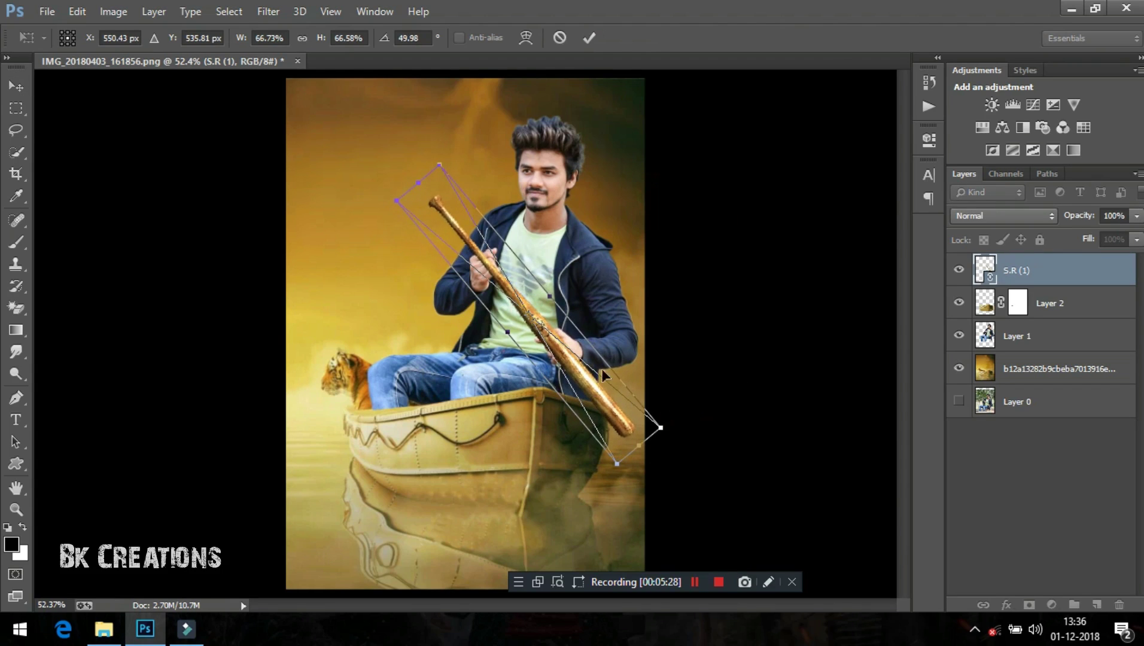
pyautogui.click(595, 39)
# Zoom in on the man and shift the bat slightly to the right.
pyautogui.press('z')
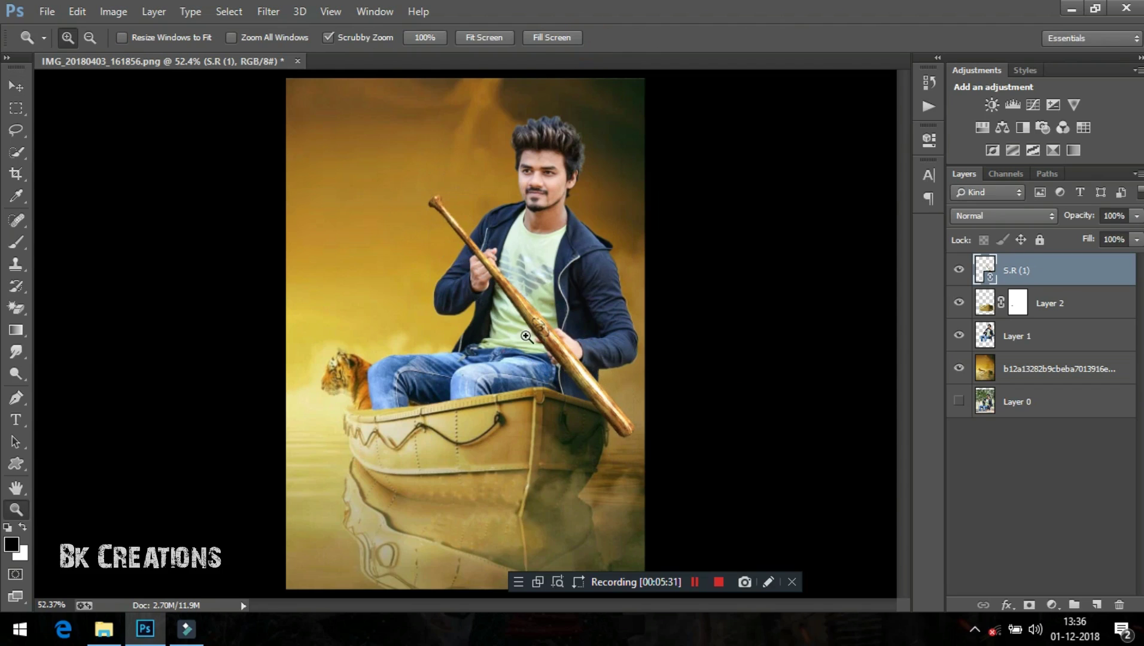
pyautogui.moveTo(527, 339)
pyautogui.mouseDown()
pyautogui.moveTo(565, 373)
pyautogui.moveTo(625, 358)
pyautogui.mouseUp()
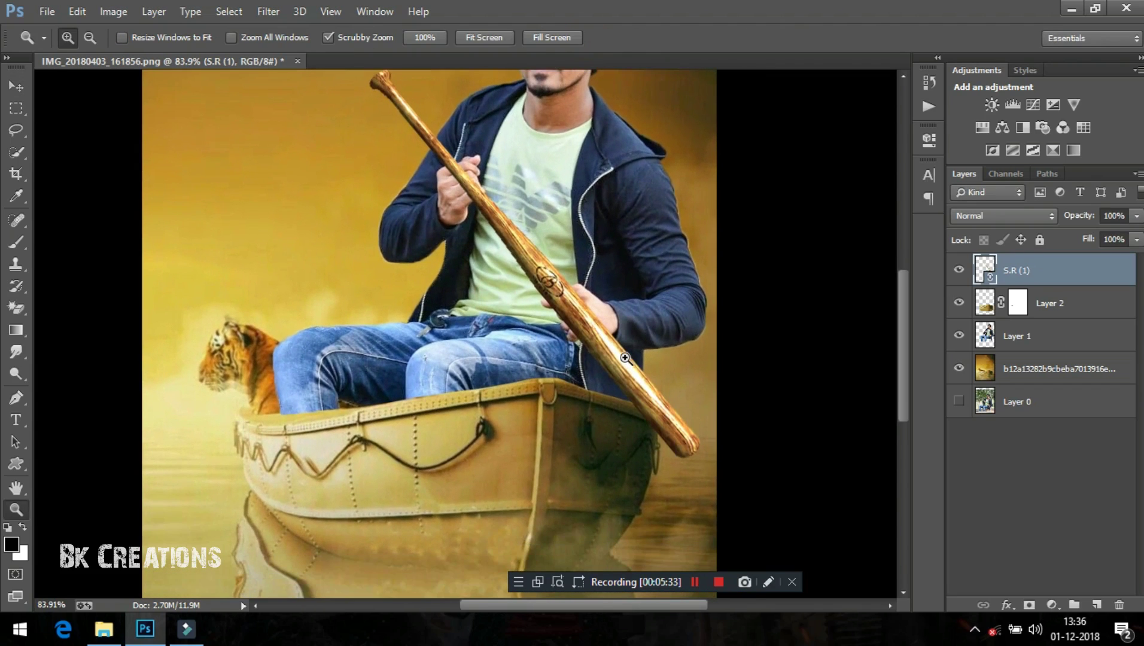
pyautogui.press('v')
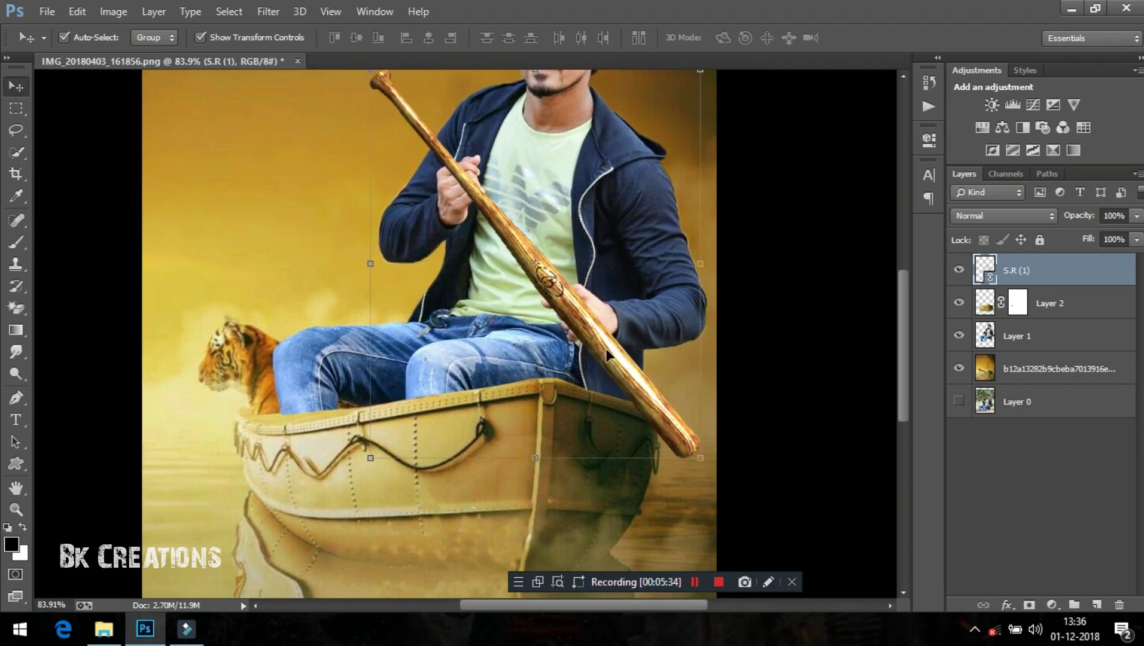
pyautogui.moveTo(606, 349); pyautogui.dragTo(606, 349)
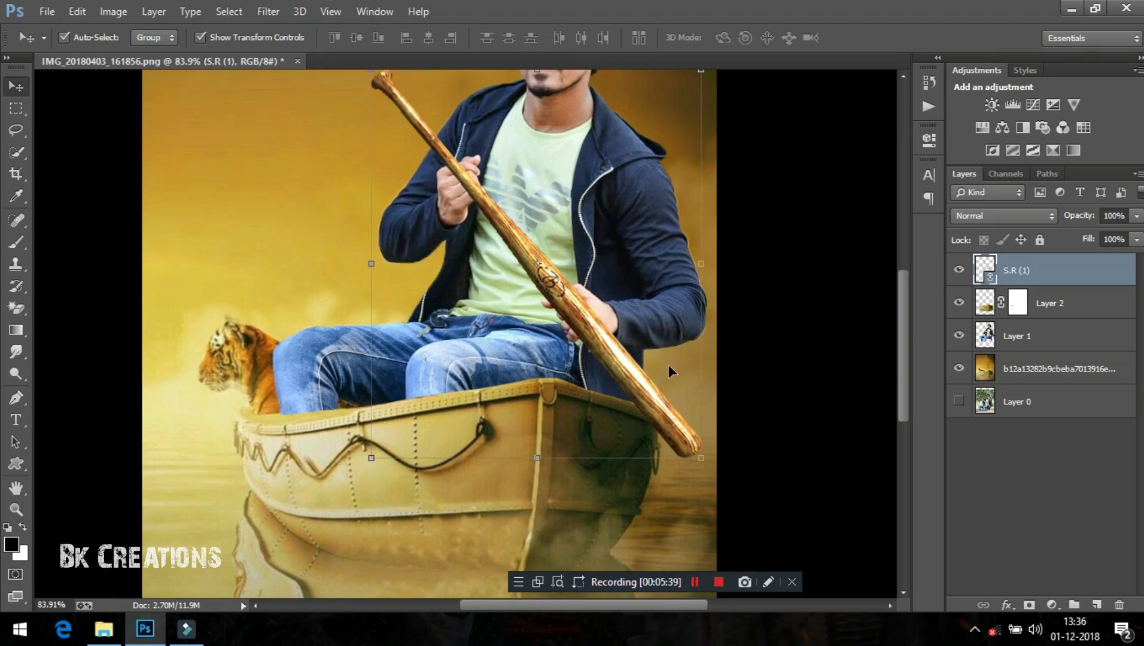
# Rasterize the bat layer S.R (1) and add a white layer mask.
pyautogui.rightClick(1011, 279)
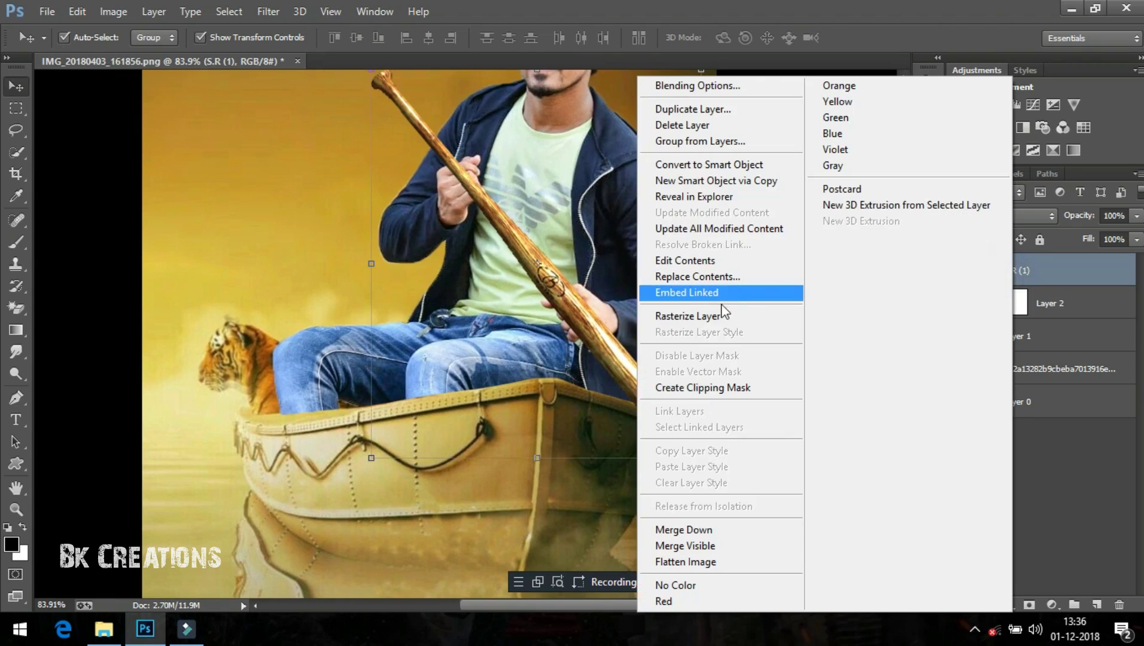
pyautogui.click(724, 315)
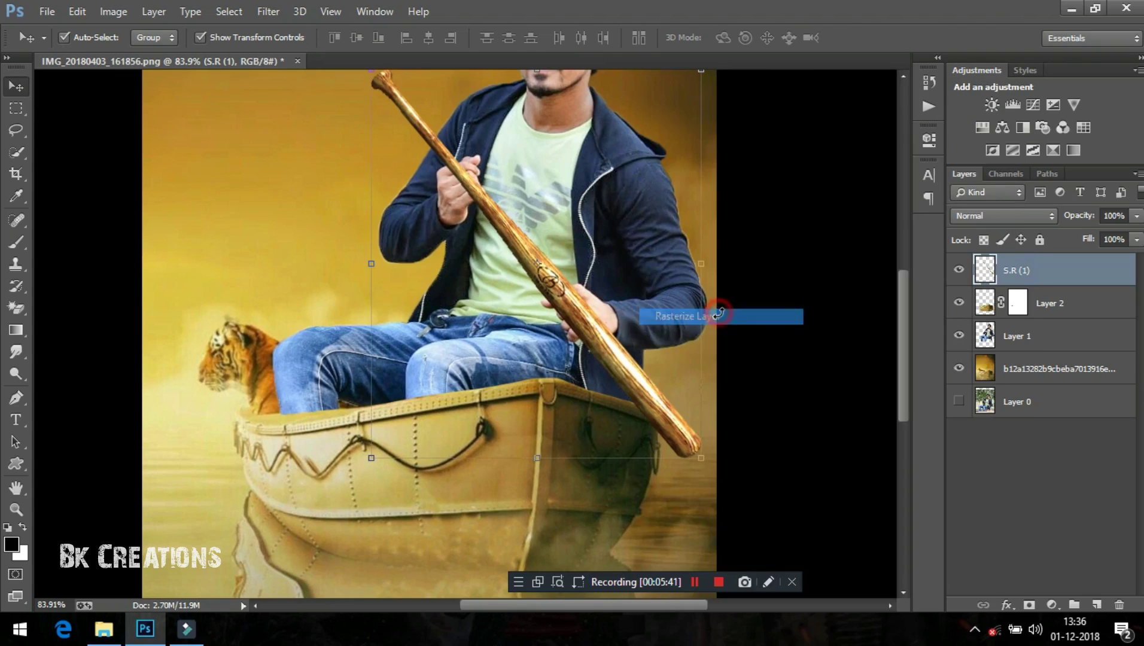
pyautogui.click(1028, 604)
# Mask away the bat where it covers the upper hand's fingers.
pyautogui.click(15, 242)
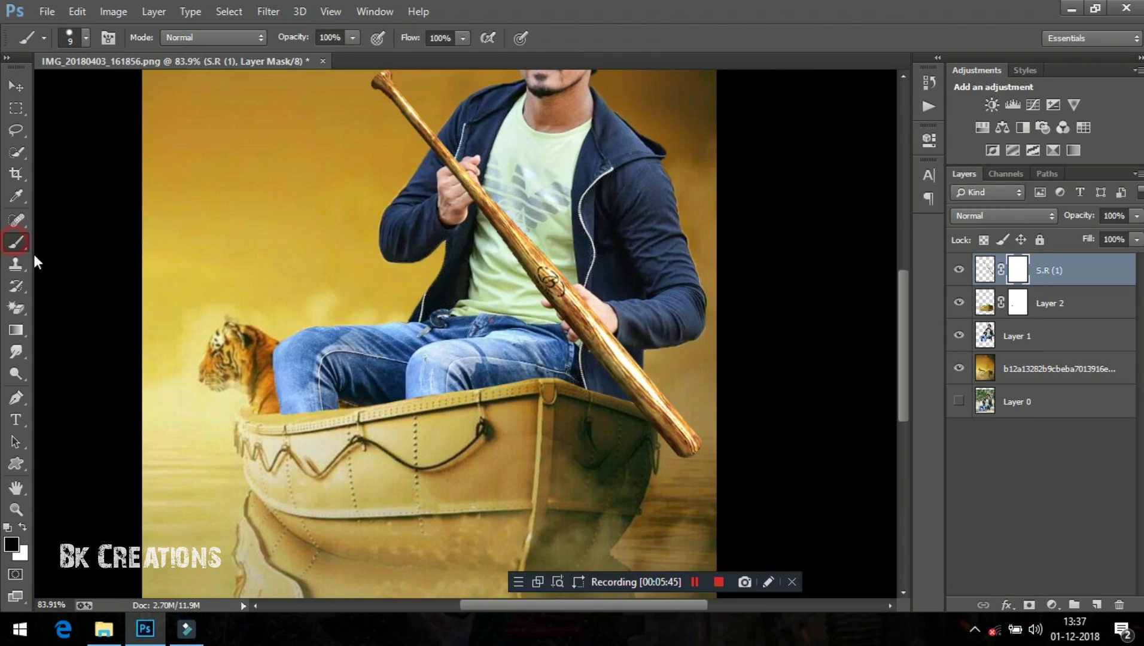
pyautogui.moveTo(478, 186); pyautogui.dragTo(451, 186)
pyautogui.press('z')
pyautogui.moveTo(471, 144)
pyautogui.mouseDown()
pyautogui.moveTo(542, 244)
pyautogui.moveTo(449, 218)
pyautogui.mouseUp()
pyautogui.click(24, 240)
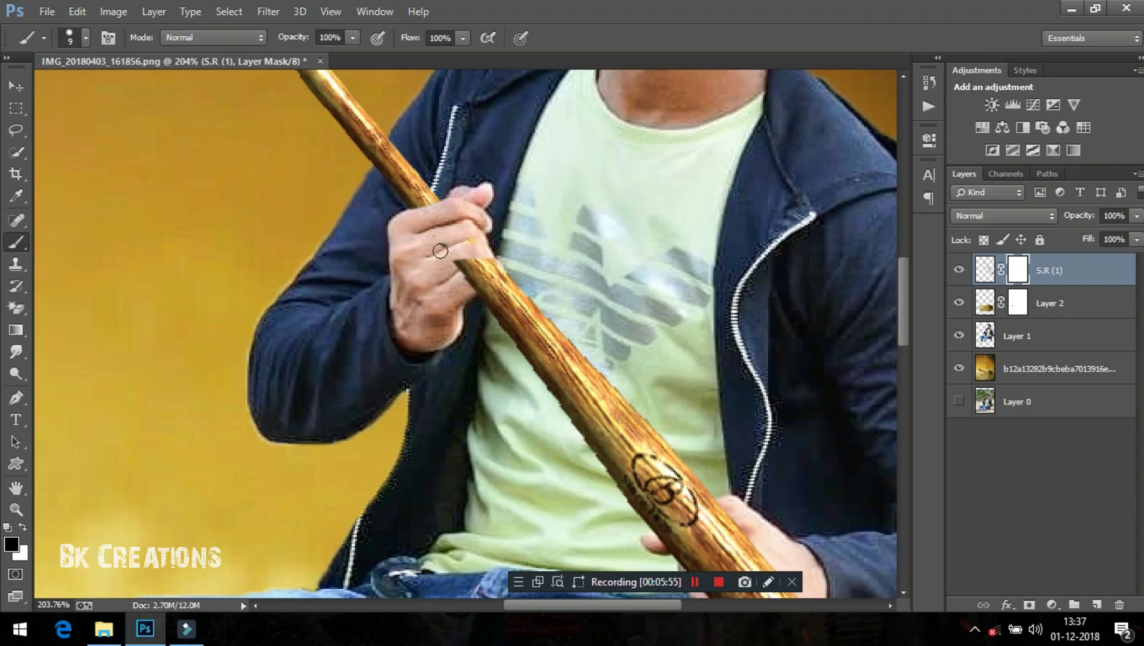
pyautogui.moveTo(479, 267); pyautogui.dragTo(474, 251)
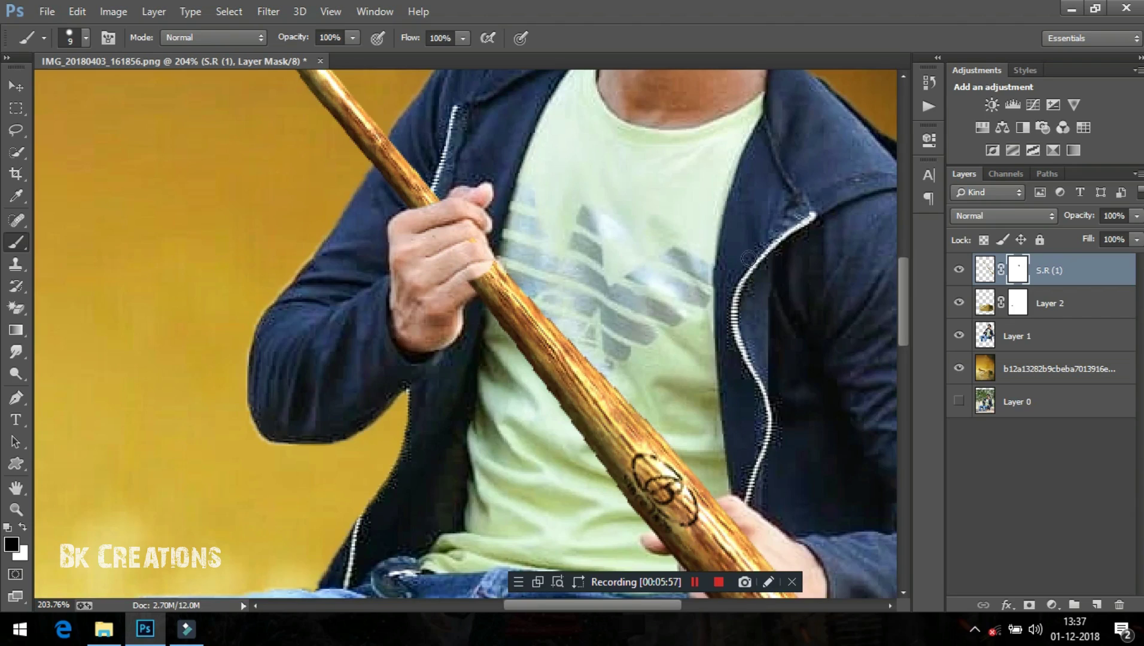
# Lower the bat's opacity and mask it behind the lower hand's fingers.
pyautogui.moveTo(1074, 221); pyautogui.dragTo(1035, 221)
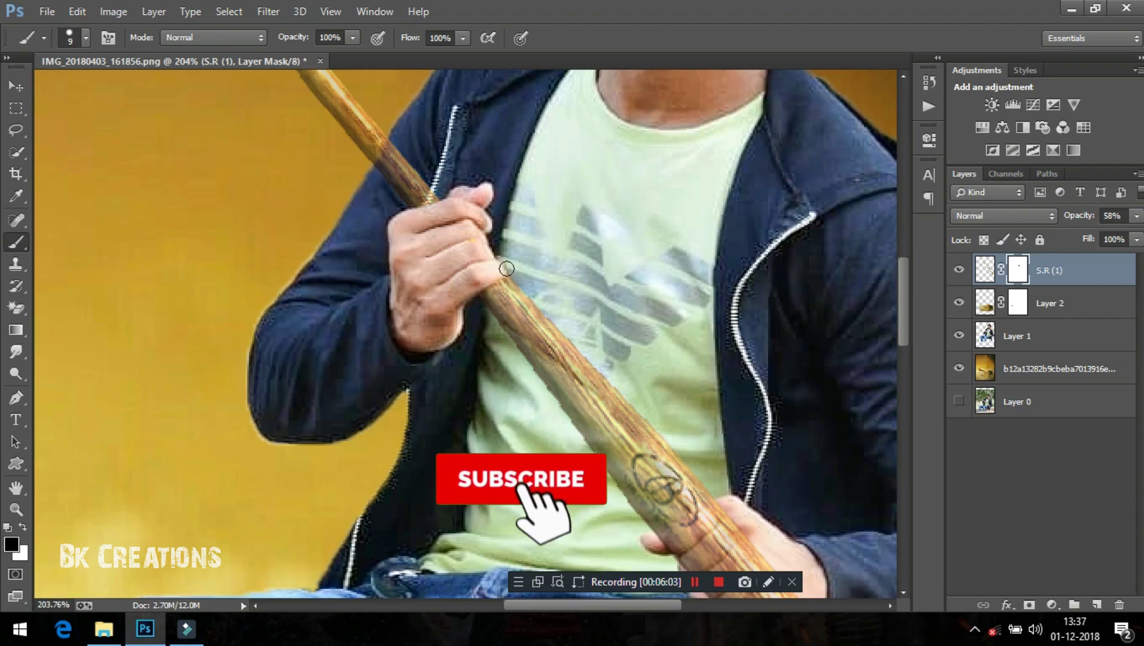
pyautogui.scroll(-3, 614, 367)
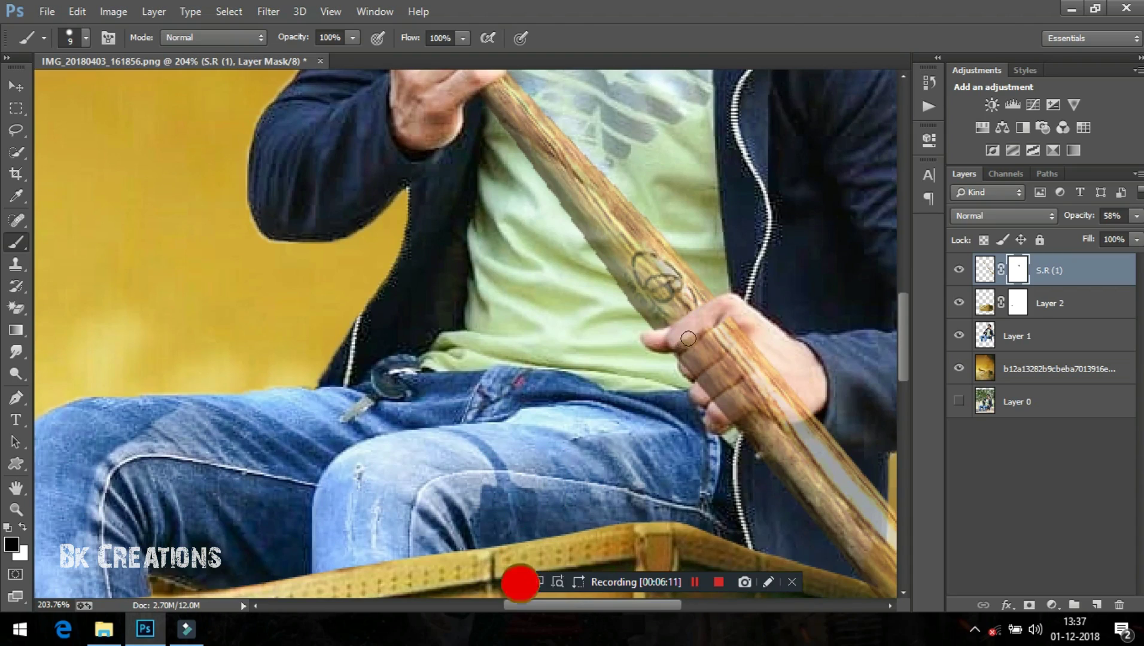
pyautogui.moveTo(696, 348)
pyautogui.mouseDown()
pyautogui.moveTo(742, 348)
pyautogui.moveTo(796, 385)
pyautogui.moveTo(751, 379)
pyautogui.mouseUp()
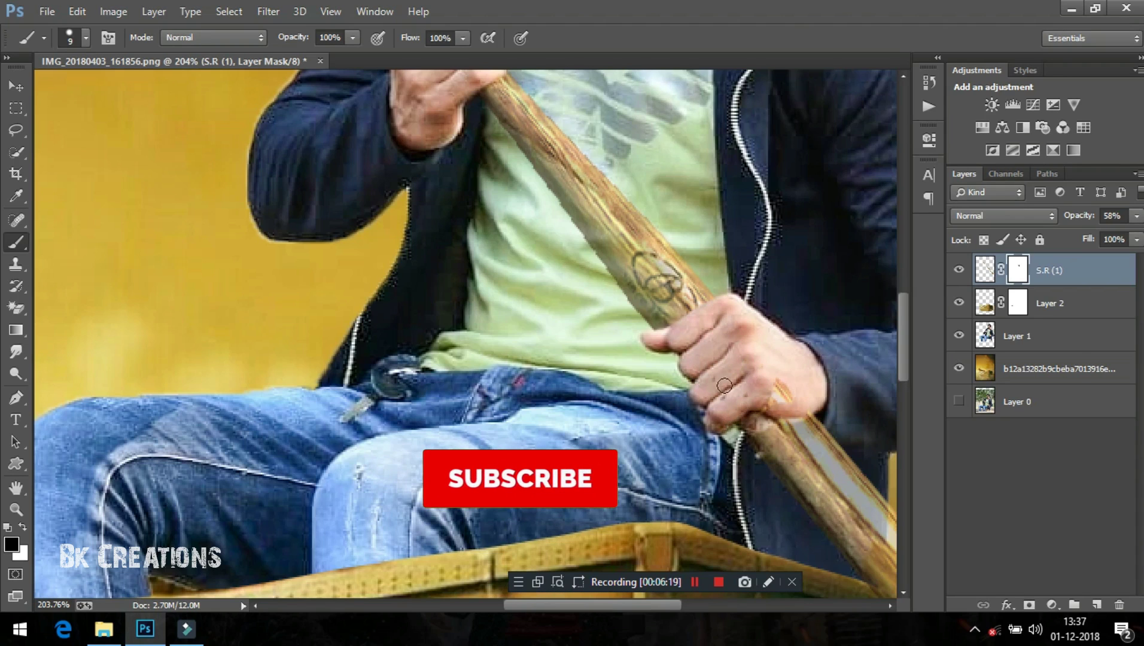
pyautogui.moveTo(779, 383); pyautogui.dragTo(800, 397)
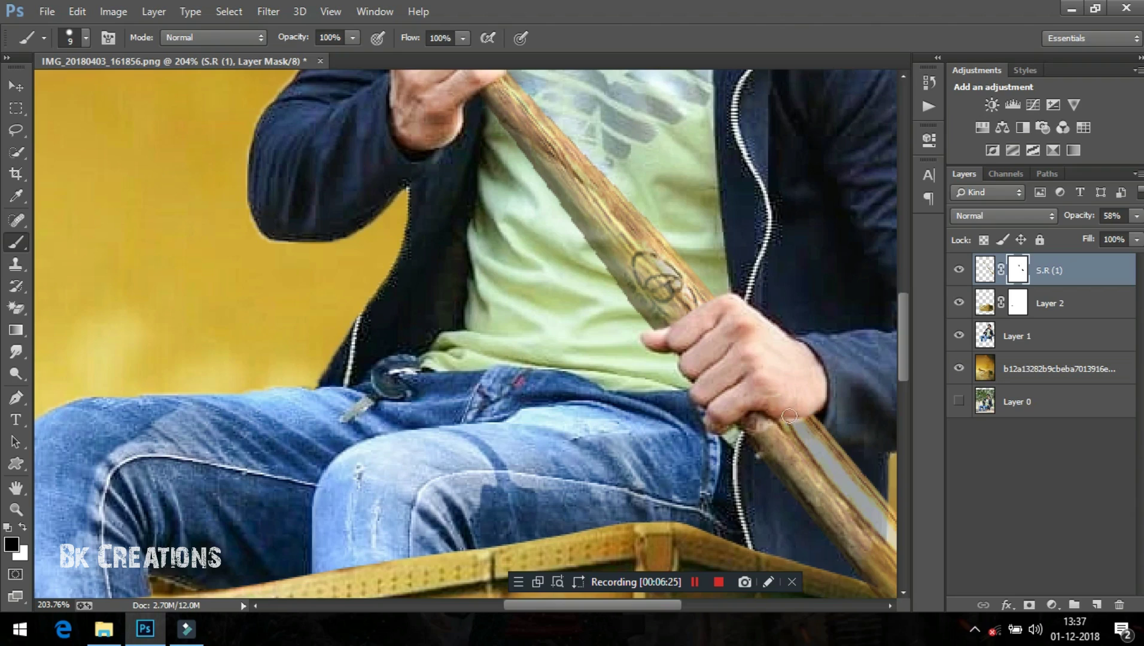
pyautogui.moveTo(808, 407); pyautogui.dragTo(791, 412)
# Restore the bat along the hand edge in white, reset opacity, and compare.
pyautogui.click(23, 527)
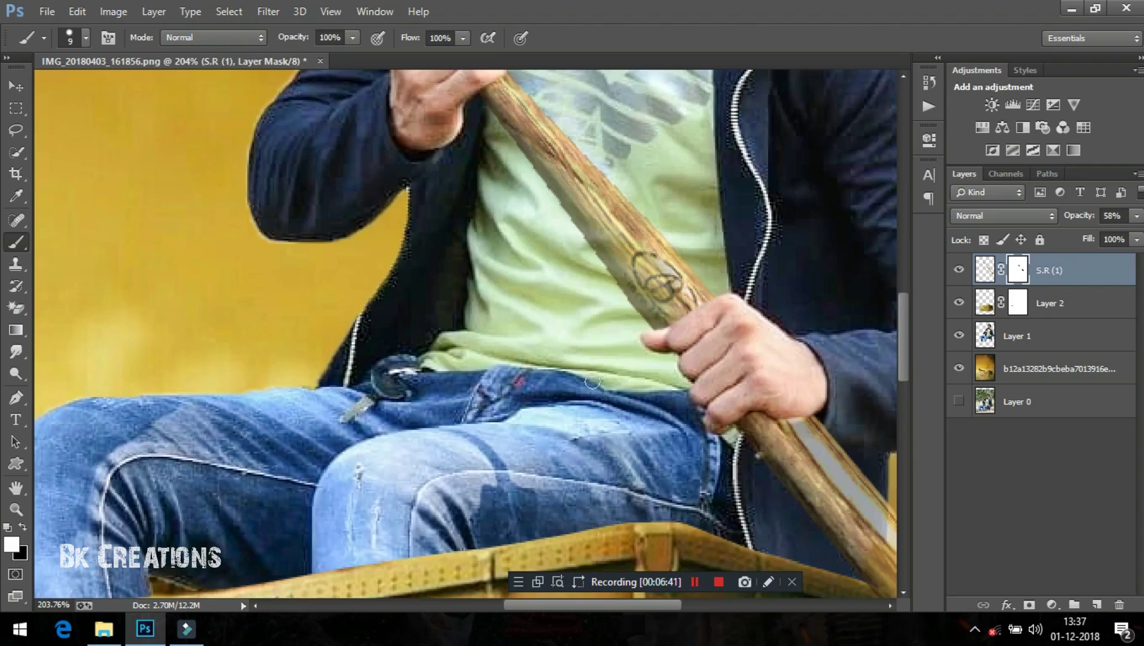
pyautogui.scroll(3, 479, 329)
pyautogui.scroll(1, 479, 329)
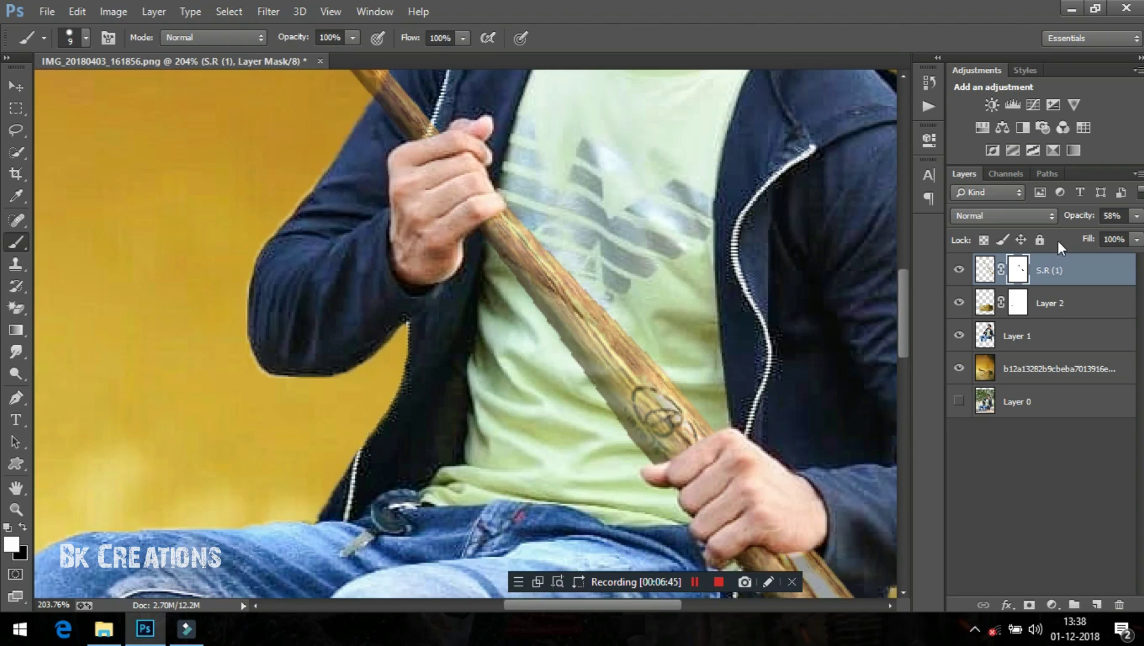
pyautogui.moveTo(1084, 216); pyautogui.dragTo(1112, 217)
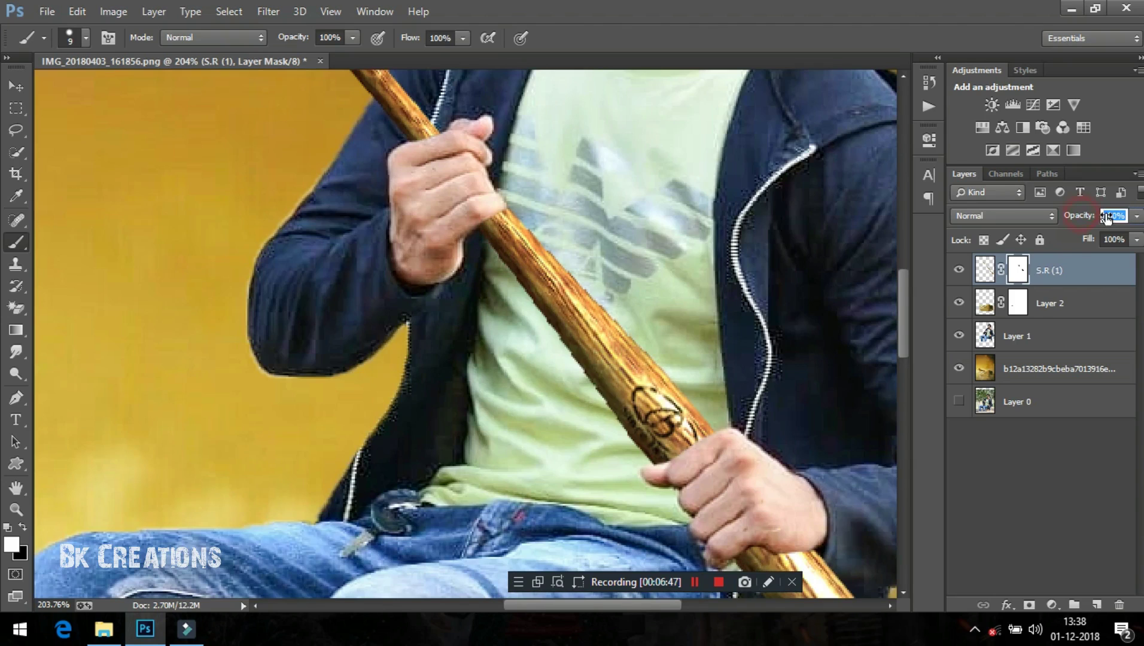
pyautogui.scroll(-3, 862, 353)
pyautogui.scroll(-1, 824, 365)
pyautogui.scroll(-1, 825, 365)
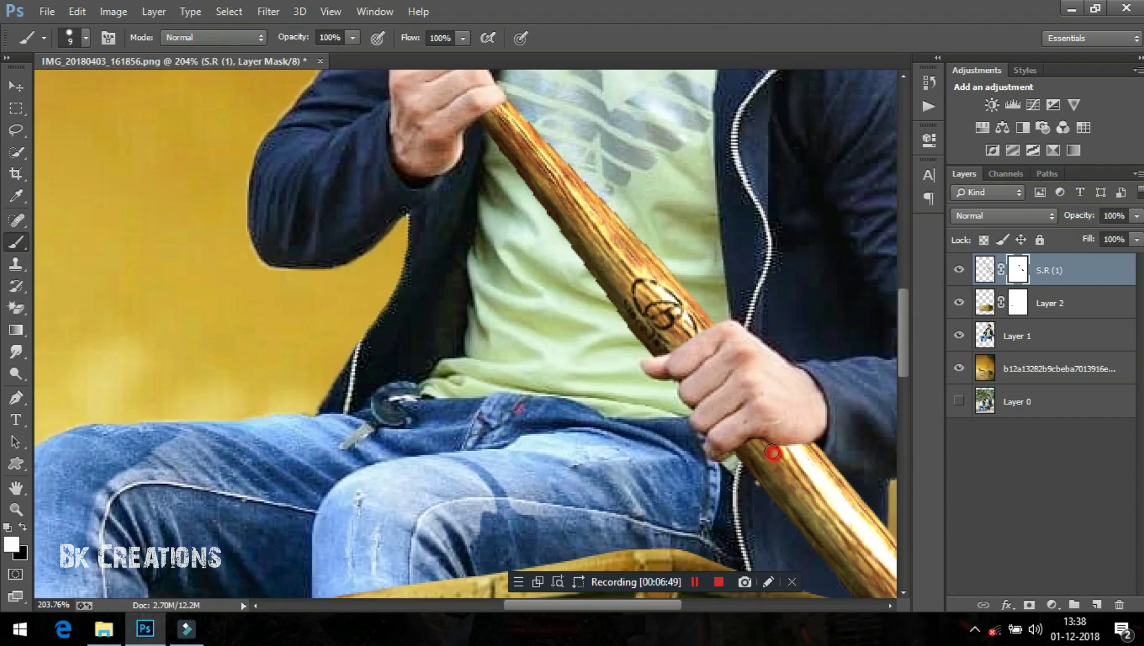
pyautogui.moveTo(773, 453); pyautogui.dragTo(760, 446)
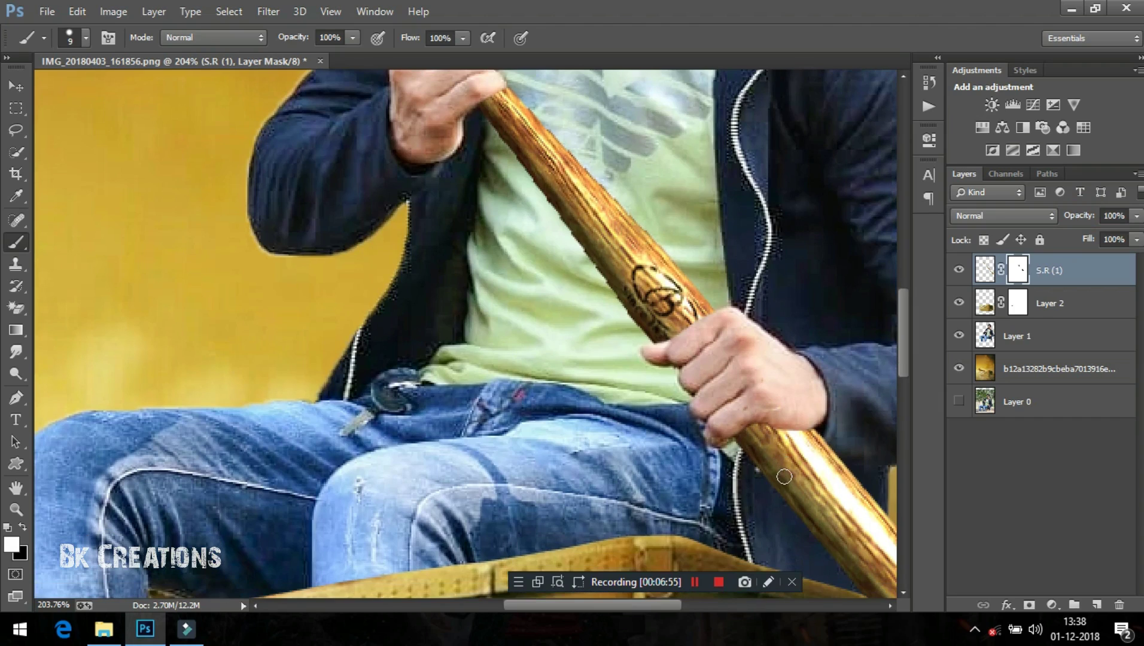
pyautogui.scroll(-2, 783, 476)
pyautogui.scroll(-1, 785, 475)
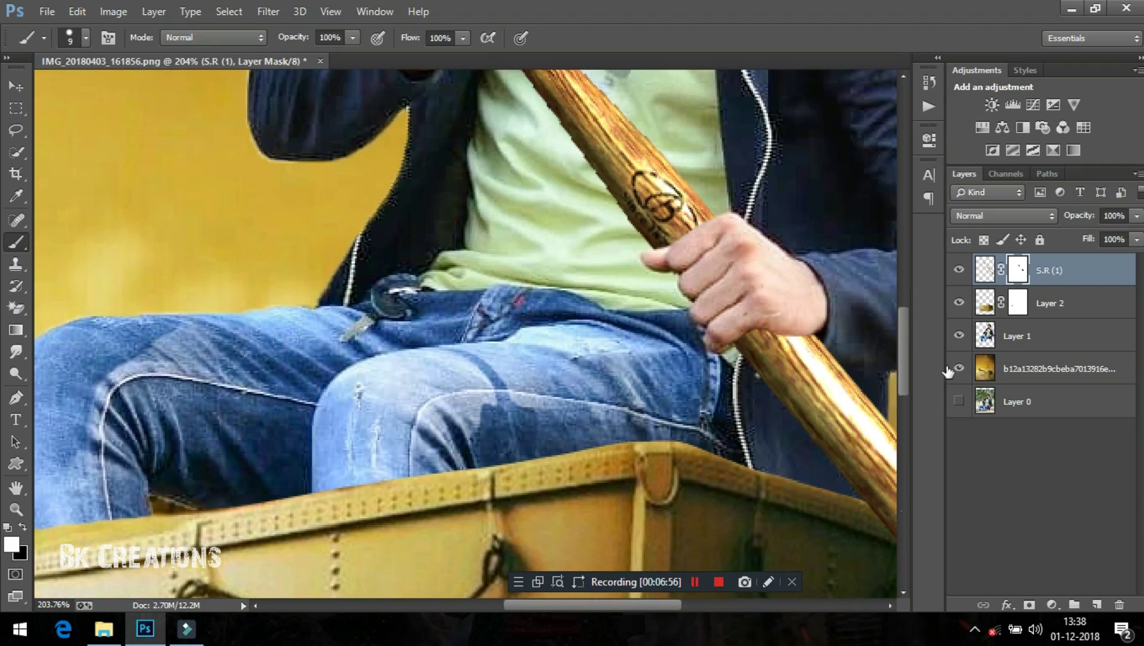
pyautogui.click(959, 273)
pyautogui.hotkey('ctrl', '0')
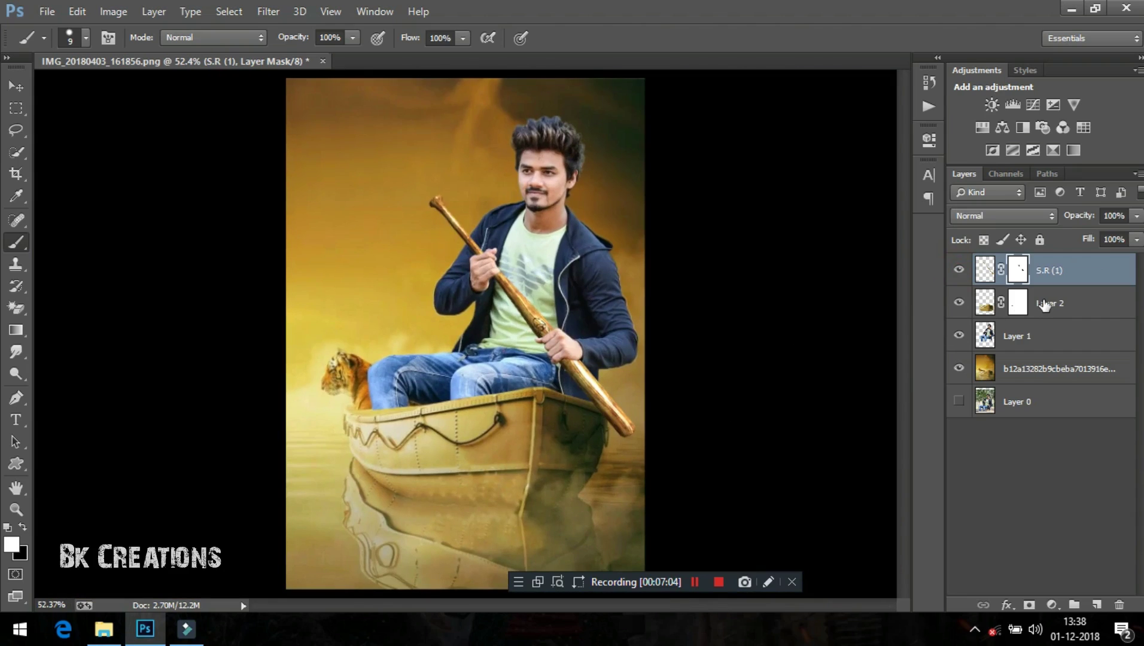
# Merge all visible layers into the single layer S.R (1).
pyautogui.click(1025, 368)
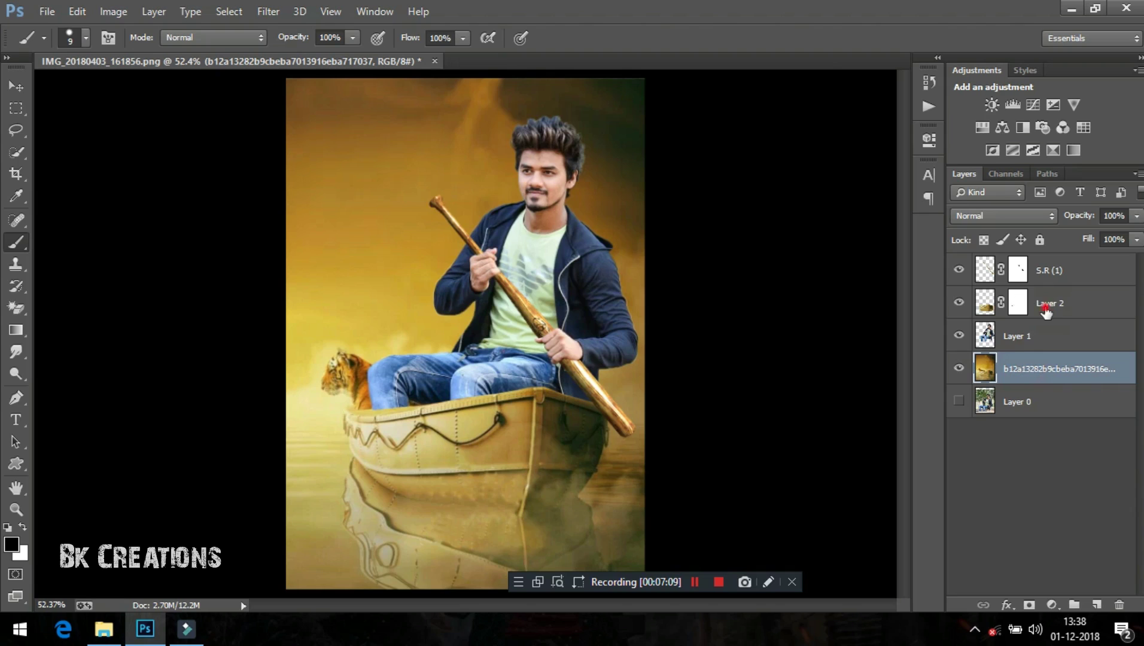
pyautogui.keyDown('ctrl'); pyautogui.click(1045, 306); pyautogui.keyUp('ctrl')
pyautogui.rightClick(1046, 302)
pyautogui.click(1073, 362)
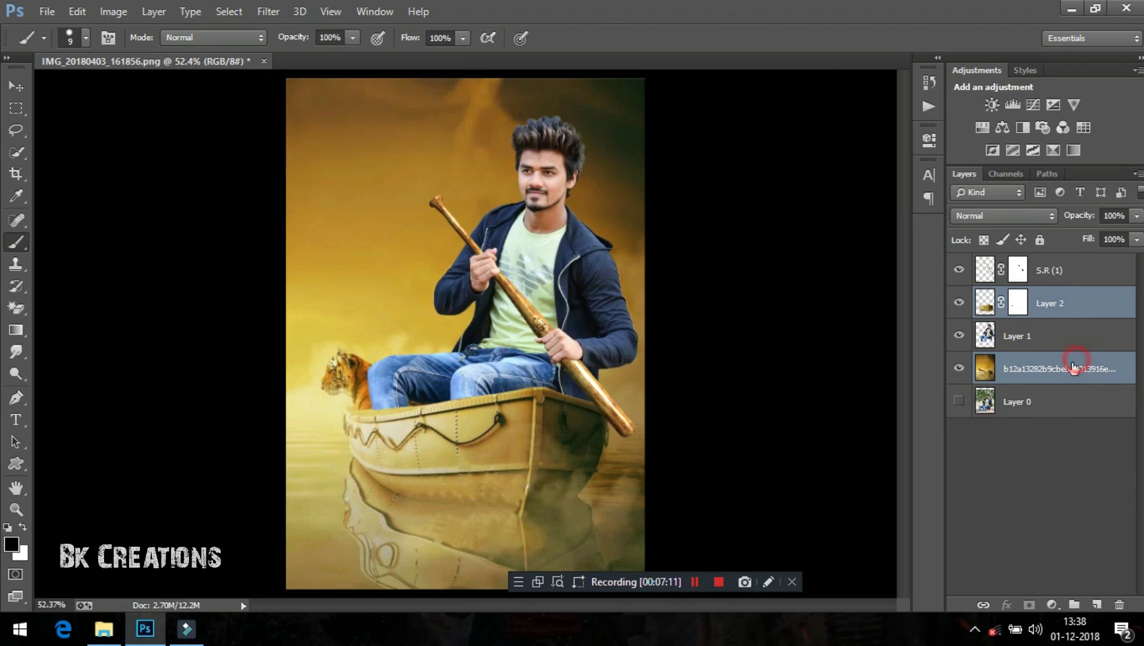
pyautogui.keyDown('shift'); pyautogui.click(1054, 270); pyautogui.keyUp('shift')
pyautogui.rightClick(1054, 270)
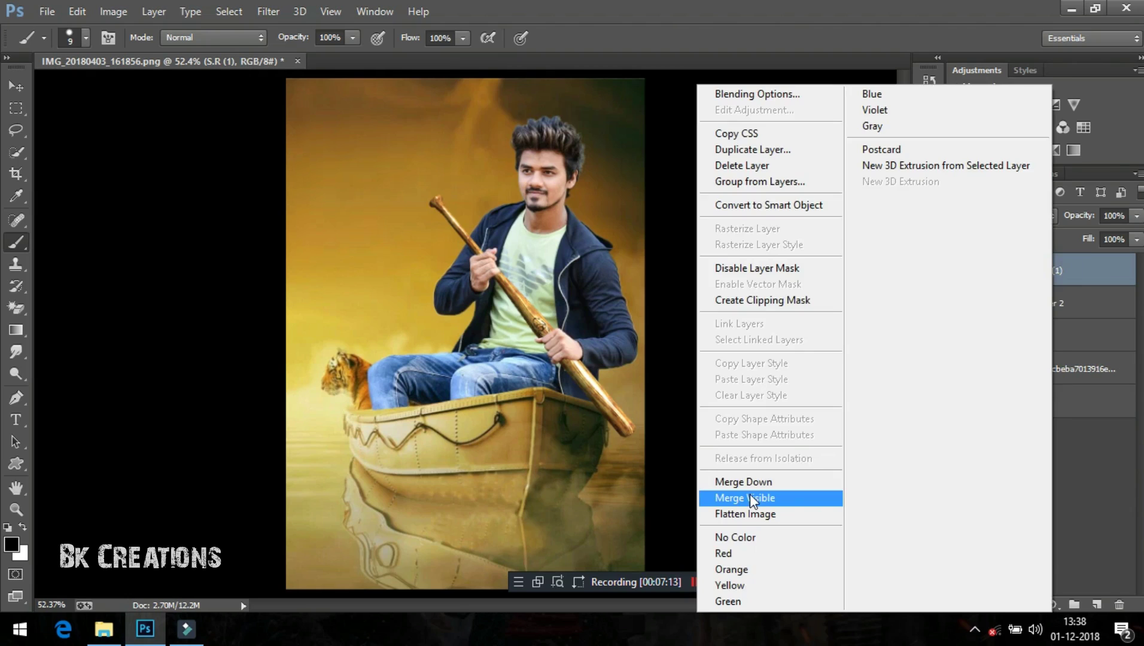
pyautogui.click(769, 499)
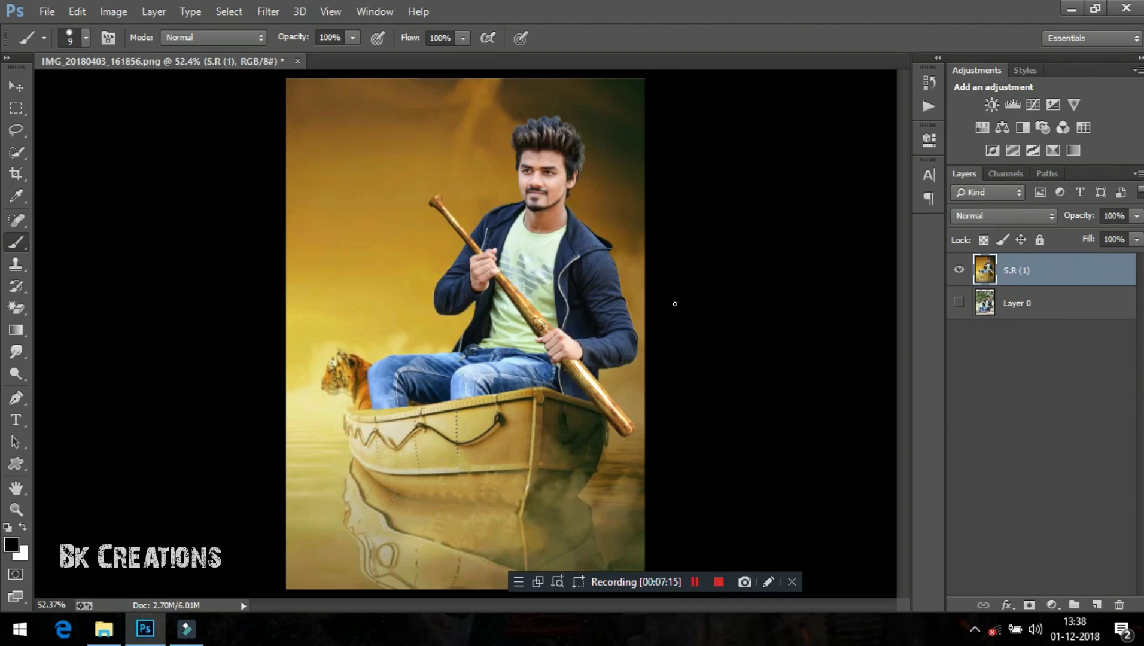
# Zoom the view to fit the merged image.
pyautogui.press('z')
pyautogui.moveTo(555, 212); pyautogui.dragTo(560, 213)
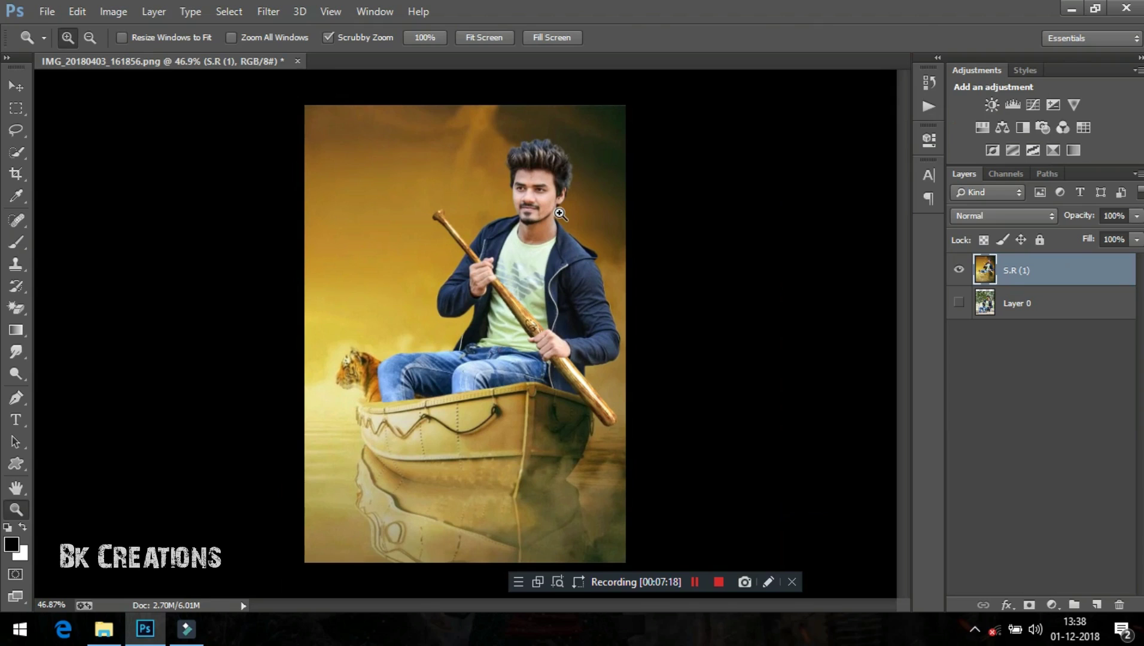
pyautogui.click(277, 11)
# In Camera Raw, cool the temperature, raise exposure to +0.20, and adjust highlights and shadows.
pyautogui.click(299, 112)
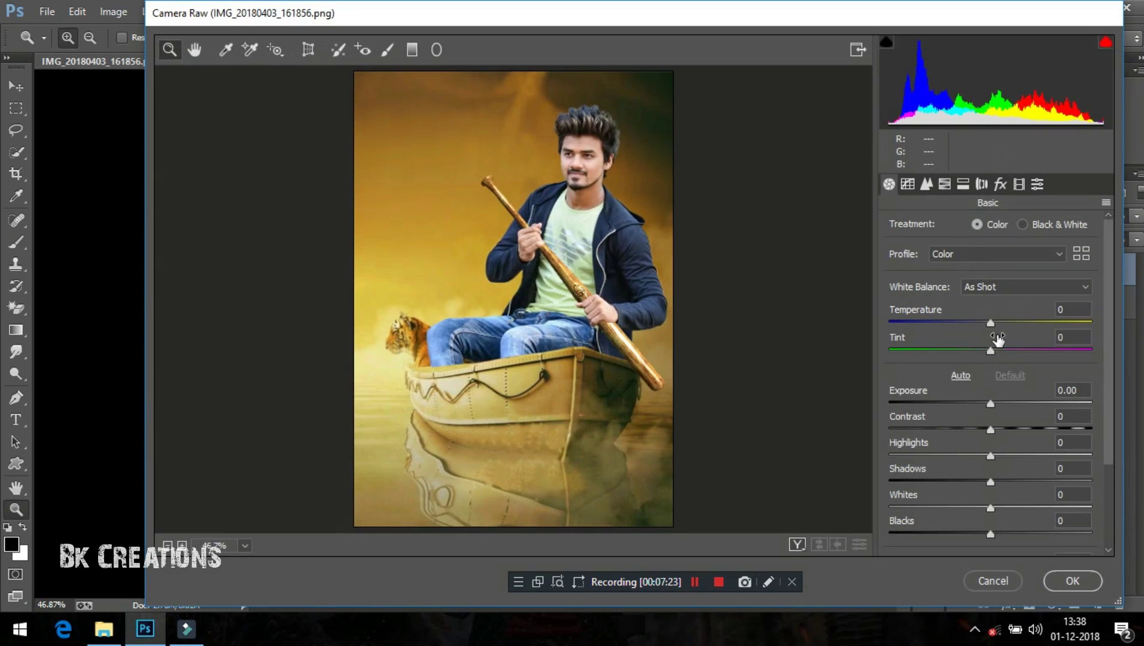
pyautogui.moveTo(979, 326)
pyautogui.mouseDown()
pyautogui.moveTo(998, 327)
pyautogui.moveTo(984, 333)
pyautogui.moveTo(1005, 355)
pyautogui.moveTo(985, 360)
pyautogui.mouseUp()
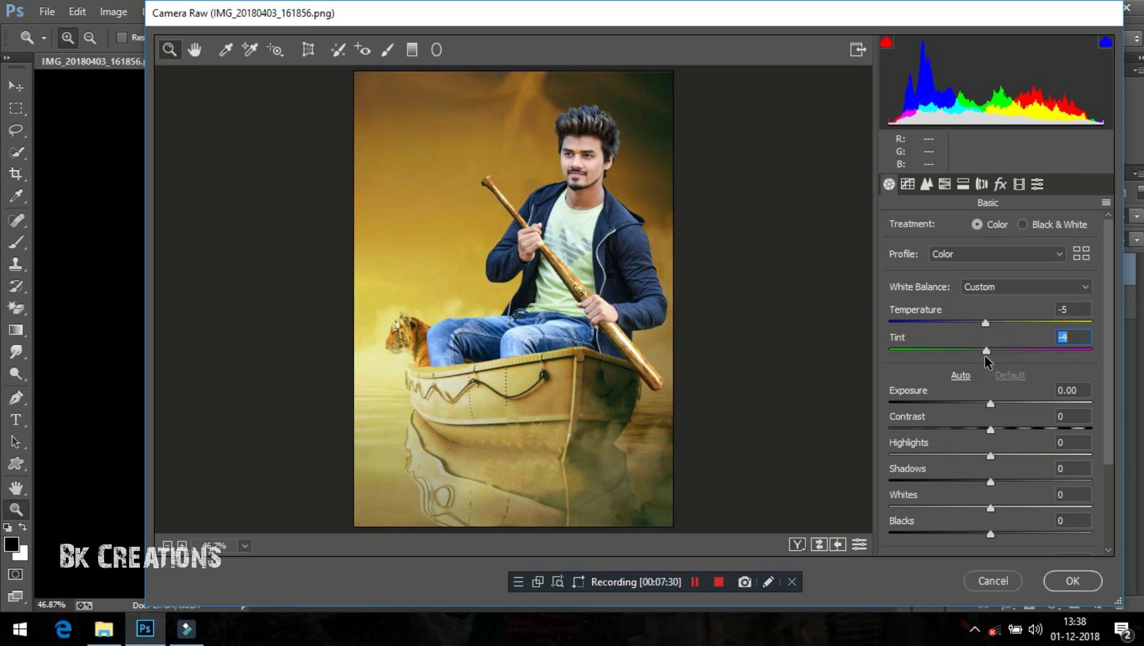
pyautogui.moveTo(990, 403)
pyautogui.mouseDown()
pyautogui.moveTo(998, 429)
pyautogui.moveTo(957, 456)
pyautogui.moveTo(1014, 483)
pyautogui.mouseUp()
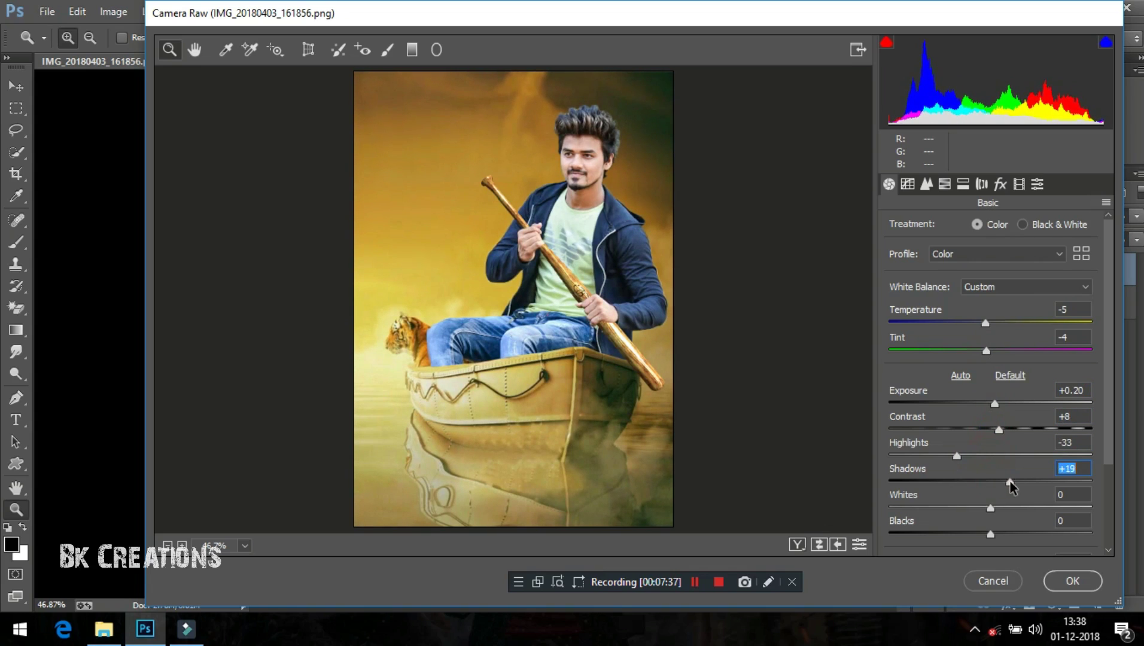
pyautogui.scroll(-1, 1005, 479)
pyautogui.scroll(-2, 990, 443)
pyautogui.moveTo(990, 441)
pyautogui.mouseDown()
pyautogui.moveTo(1004, 441)
pyautogui.moveTo(957, 468)
pyautogui.moveTo(991, 474)
pyautogui.moveTo(1003, 507)
pyautogui.mouseUp()
# Lift Oranges luminance to +8, add a -21 post-crop vignette, and apply.
pyautogui.click(944, 183)
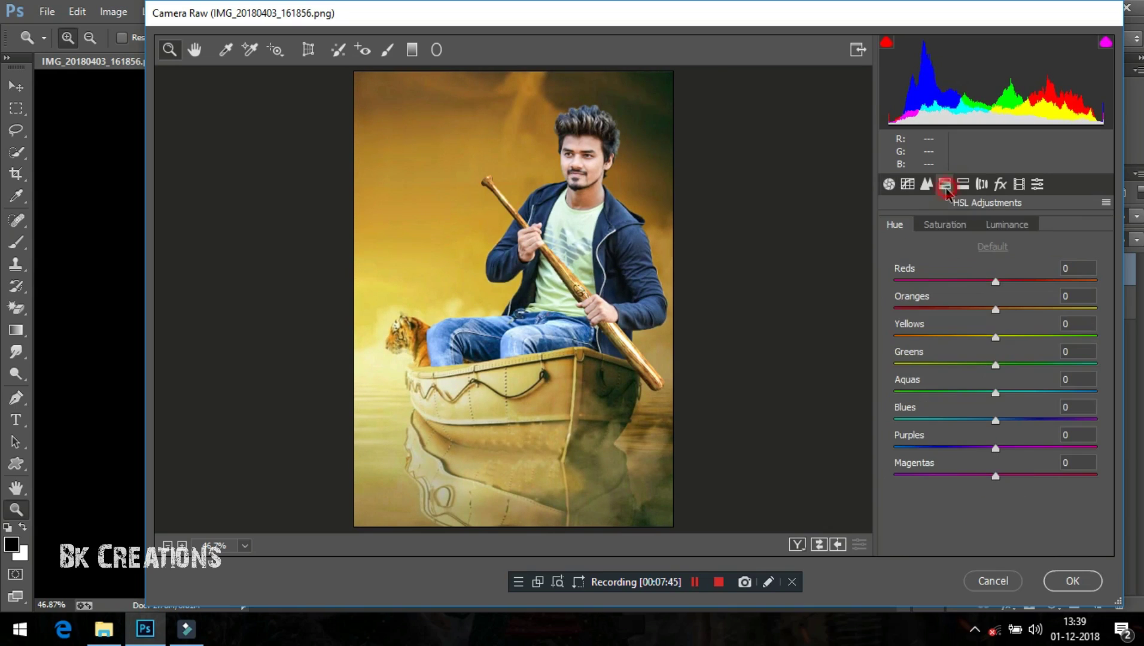
pyautogui.click(994, 227)
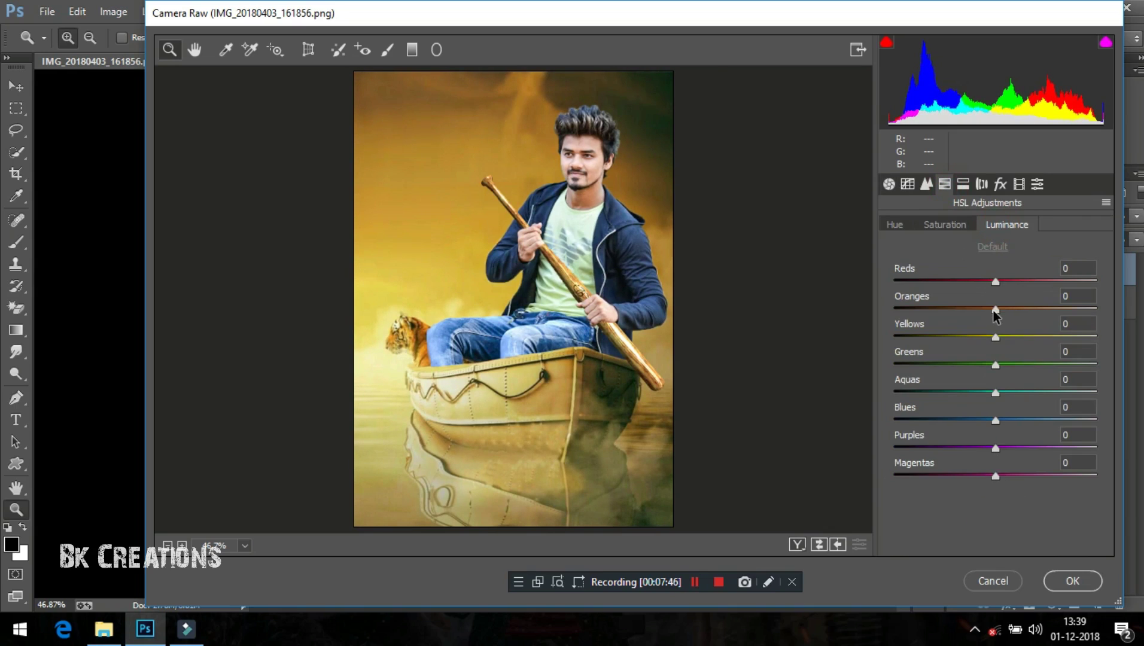
pyautogui.moveTo(995, 310); pyautogui.dragTo(1004, 309)
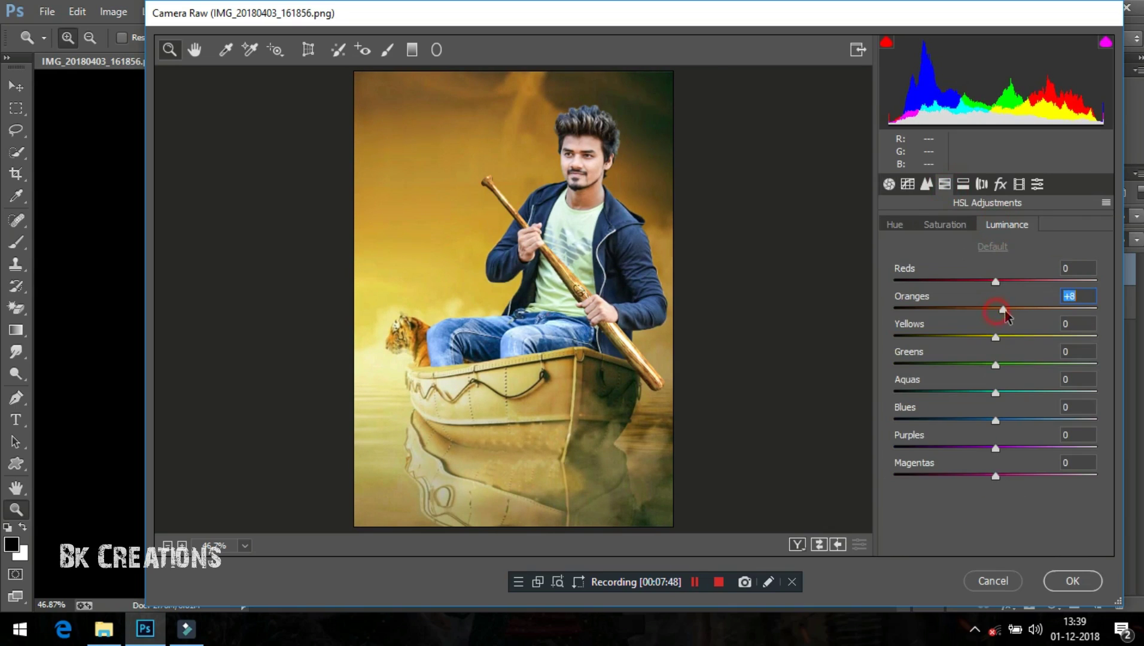
pyautogui.click(1000, 184)
pyautogui.moveTo(994, 401)
pyautogui.mouseDown()
pyautogui.moveTo(960, 405)
pyautogui.moveTo(972, 410)
pyautogui.mouseUp()
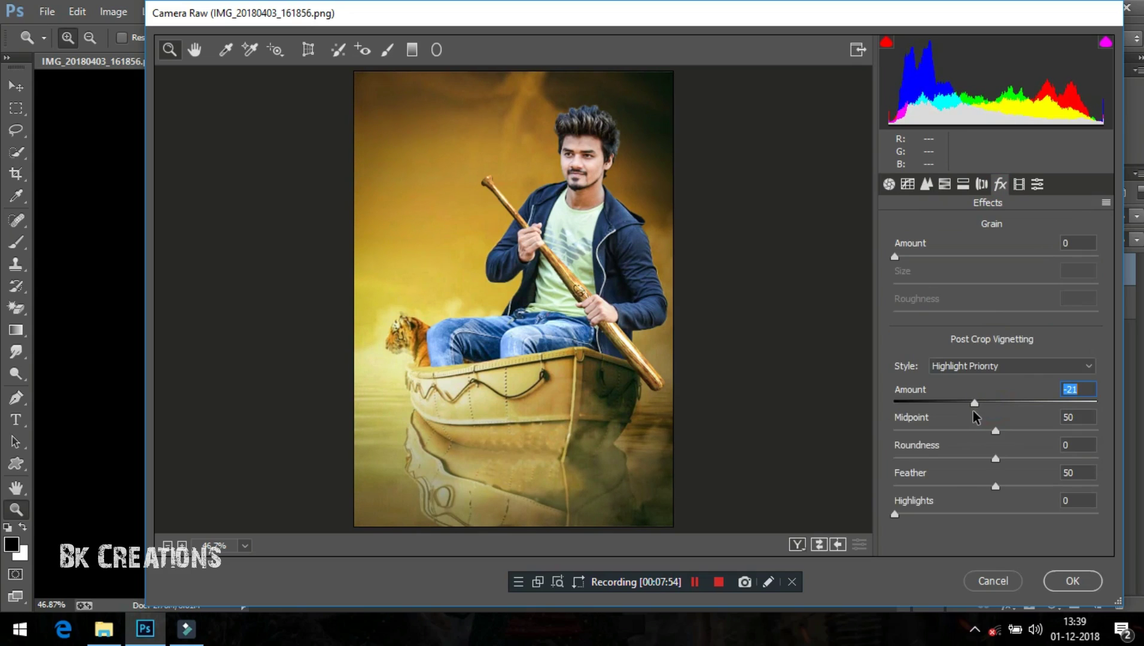
pyautogui.click(1072, 580)
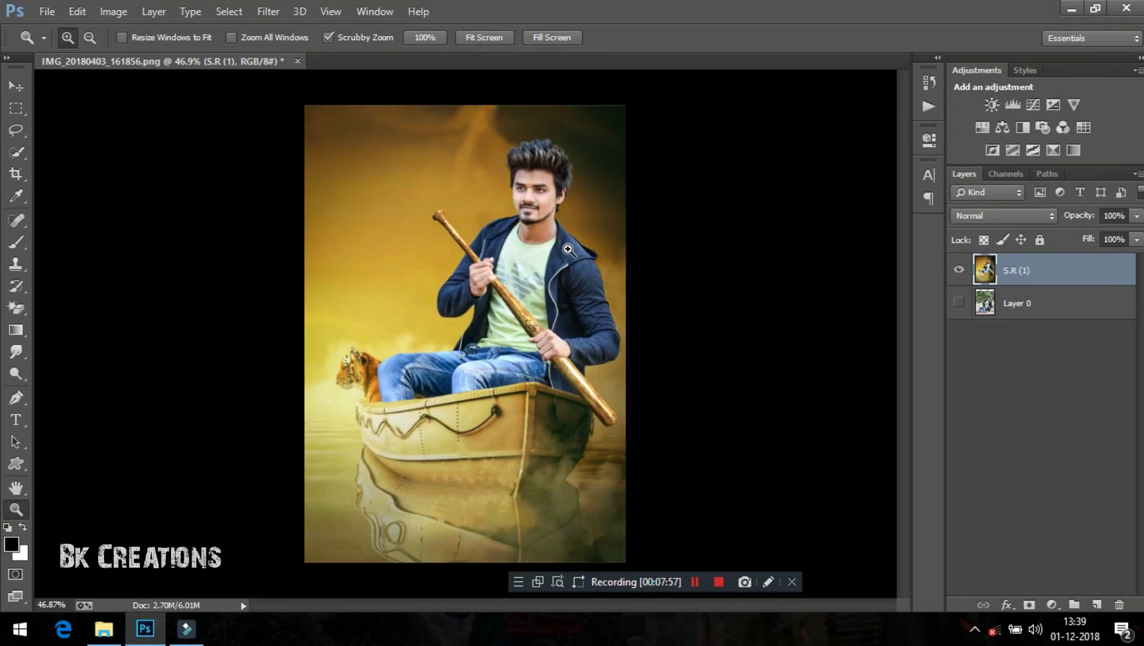
# Run GREYCstoration noise removal at strength 111, previewing on the man's face.
pyautogui.click(509, 160)
pyautogui.moveTo(543, 200)
pyautogui.mouseDown()
pyautogui.moveTo(541, 173)
pyautogui.moveTo(515, 173)
pyautogui.mouseUp()
pyautogui.click(268, 12)
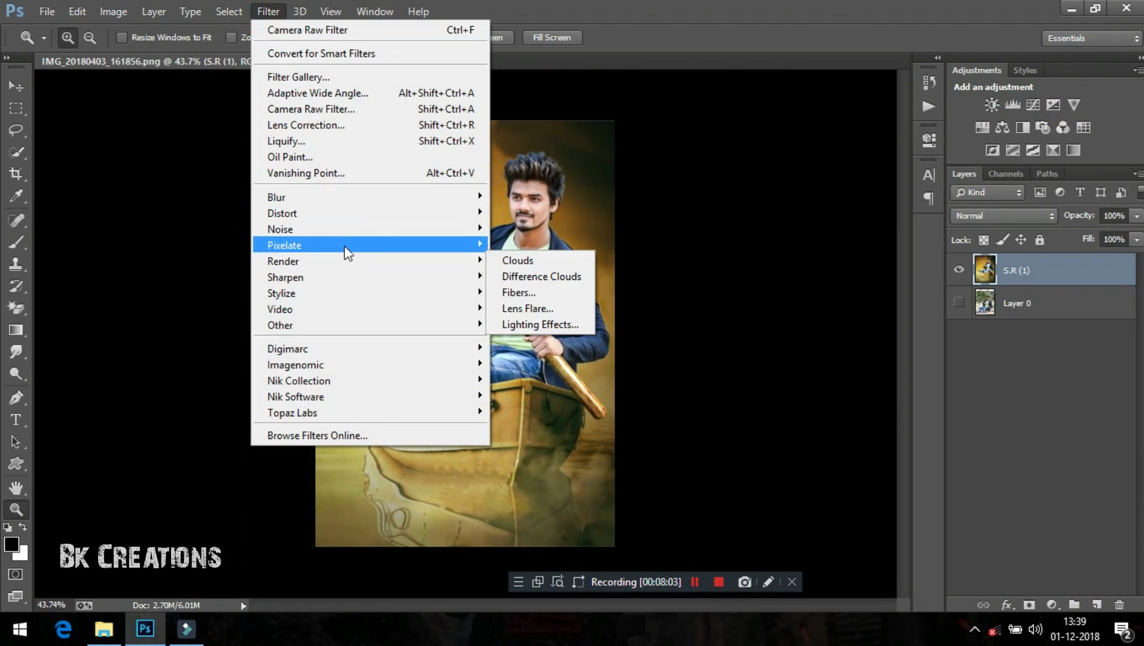
pyautogui.moveTo(280, 229)
pyautogui.click(513, 276)
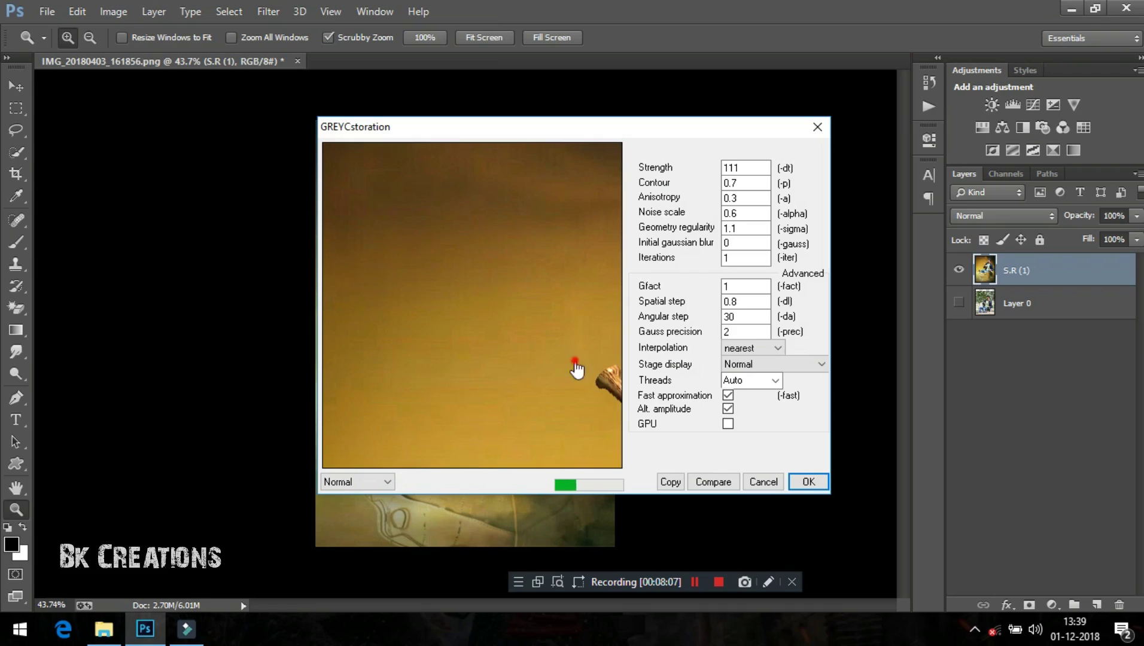
pyautogui.moveTo(578, 372)
pyautogui.mouseDown()
pyautogui.moveTo(469, 266)
pyautogui.moveTo(387, 341)
pyautogui.mouseUp()
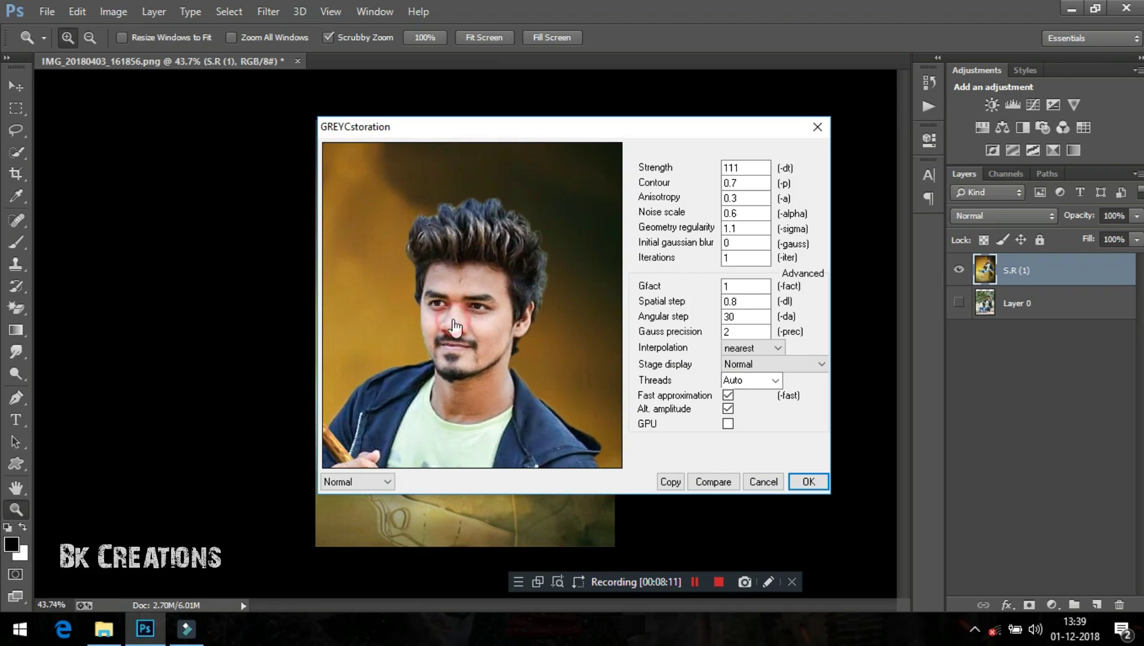
pyautogui.click(808, 482)
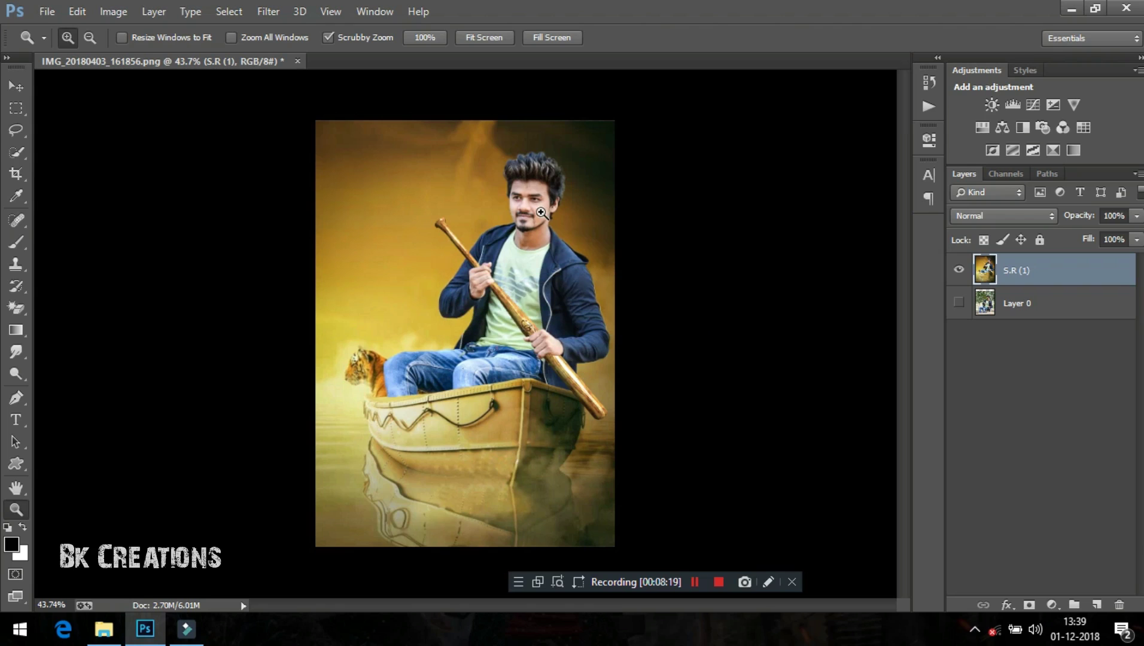
pyautogui.moveTo(524, 217); pyautogui.dragTo(543, 220)
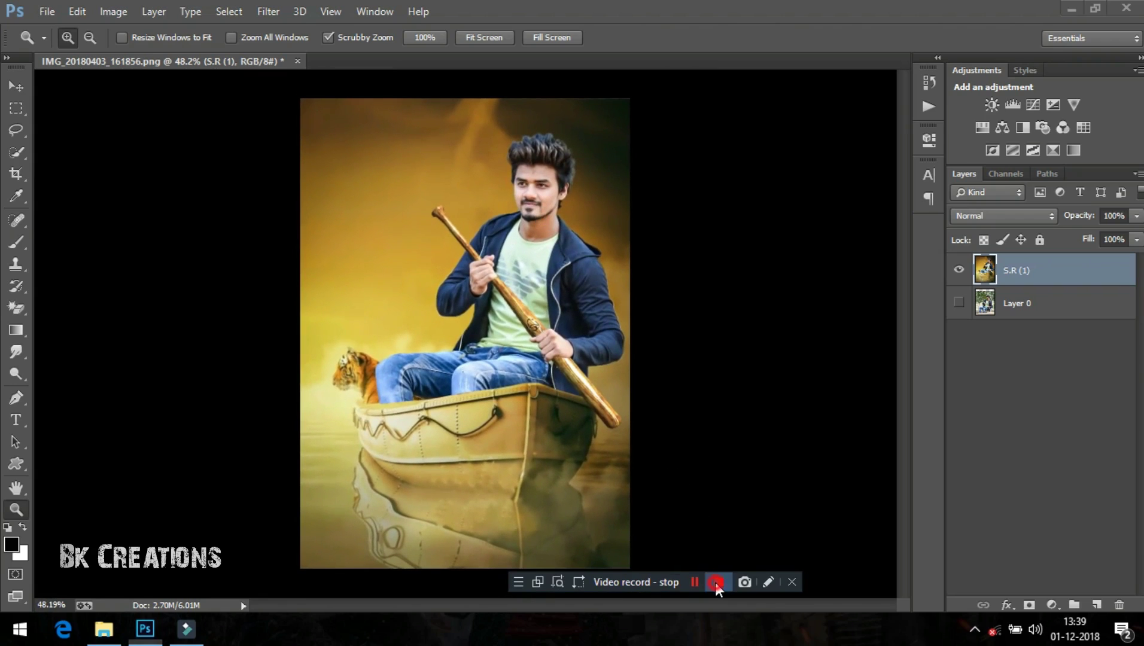
# Zoom in close on the man's hair and set the Smudge tool to 14 px at 52% strength.
pyautogui.moveTo(543, 202)
pyautogui.mouseDown()
pyautogui.moveTo(588, 210)
pyautogui.moveTo(592, 237)
pyautogui.mouseUp()
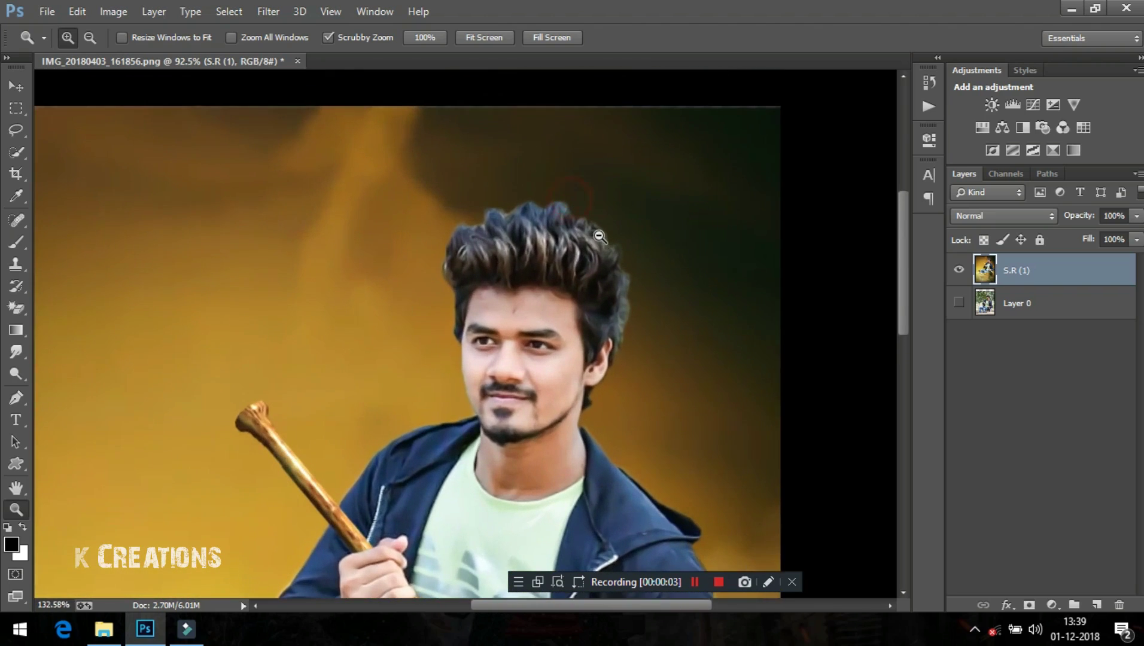
pyautogui.click(17, 351)
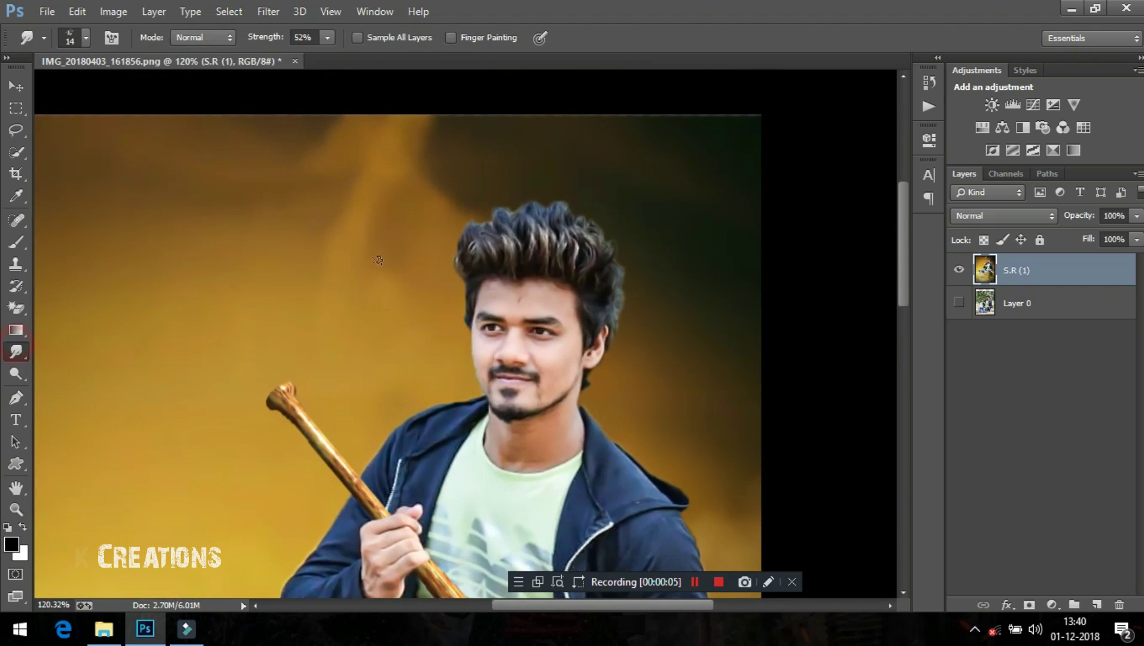
pyautogui.moveTo(496, 235); pyautogui.dragTo(478, 237)
pyautogui.press('z')
pyautogui.moveTo(511, 196); pyautogui.dragTo(575, 268)
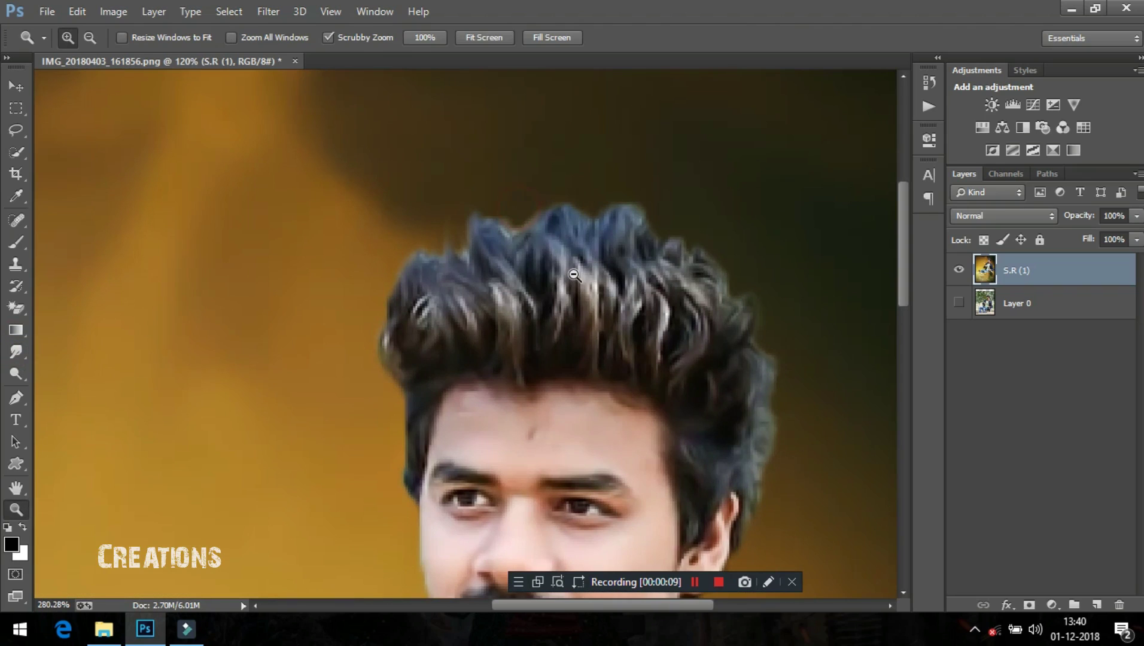
pyautogui.click(16, 351)
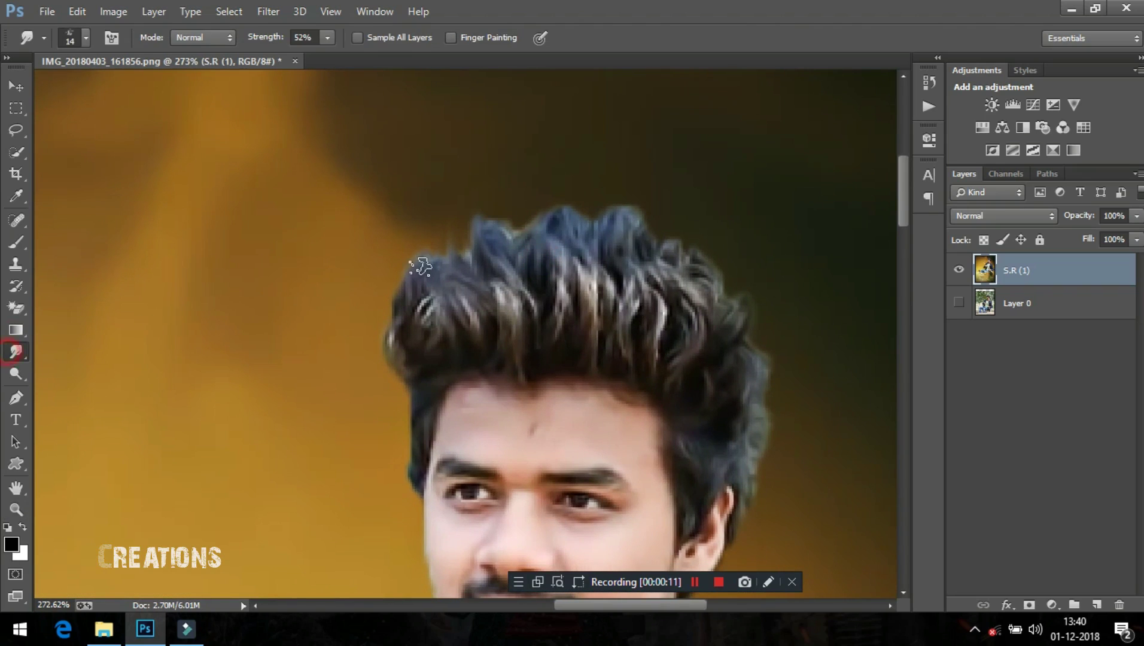
pyautogui.rightClick(473, 254)
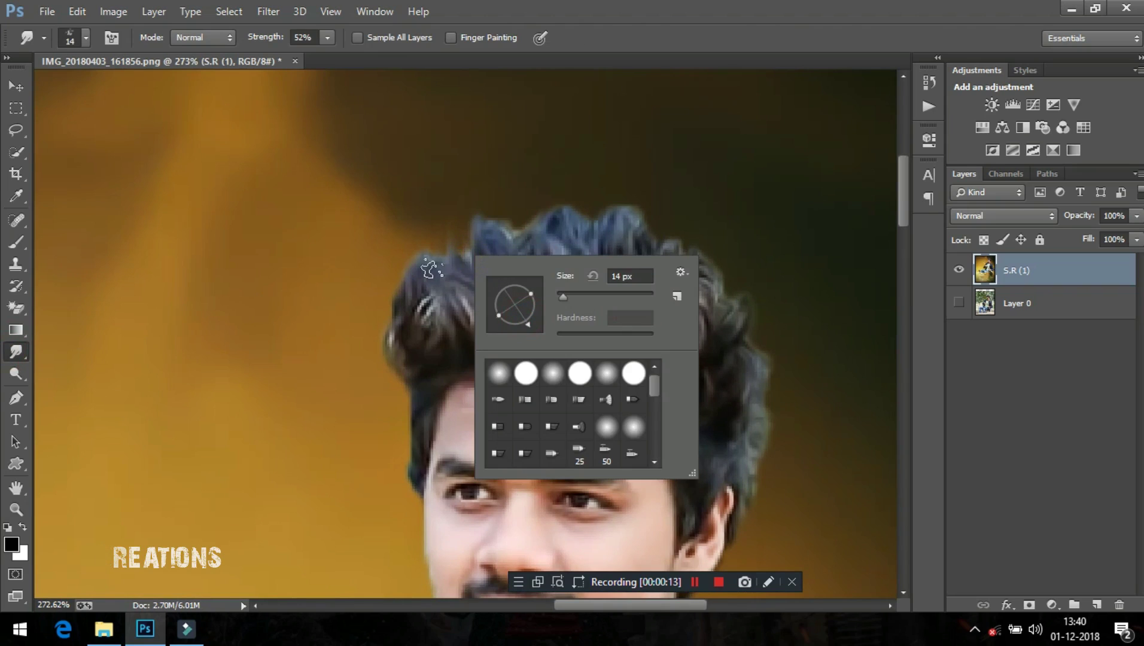
pyautogui.press('Return')
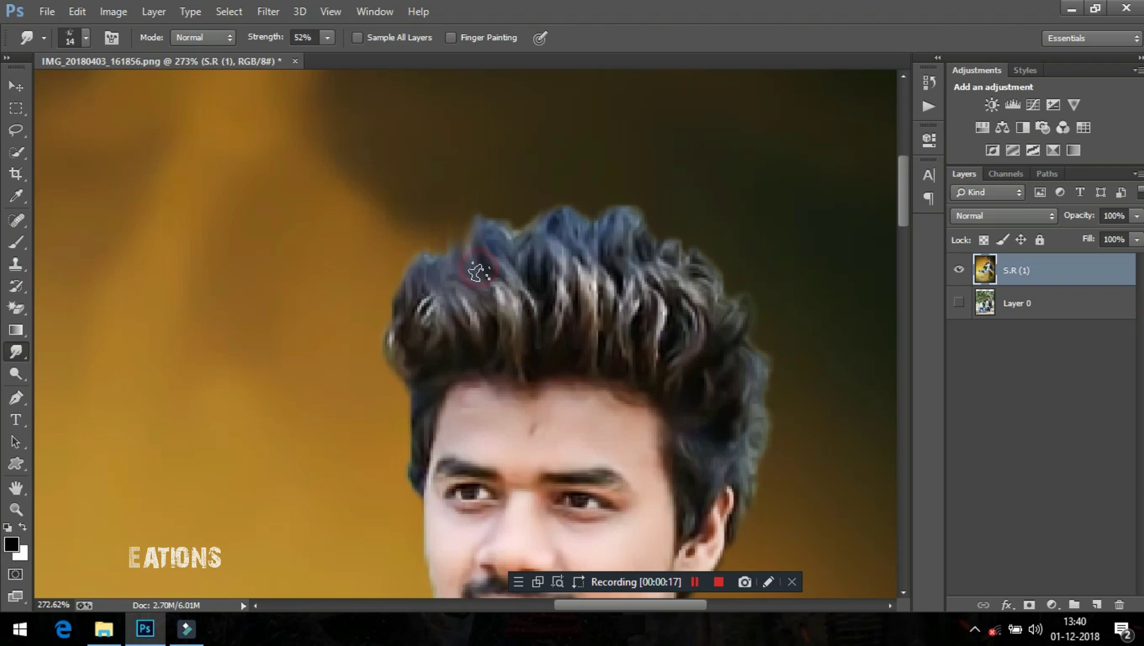
# Smudge the lower, upper-left, top and right hair edges into strands pushed upward and outward.
pyautogui.click(443, 292)
pyautogui.moveTo(443, 292); pyautogui.dragTo(461, 271)
pyautogui.moveTo(484, 227); pyautogui.dragTo(475, 225)
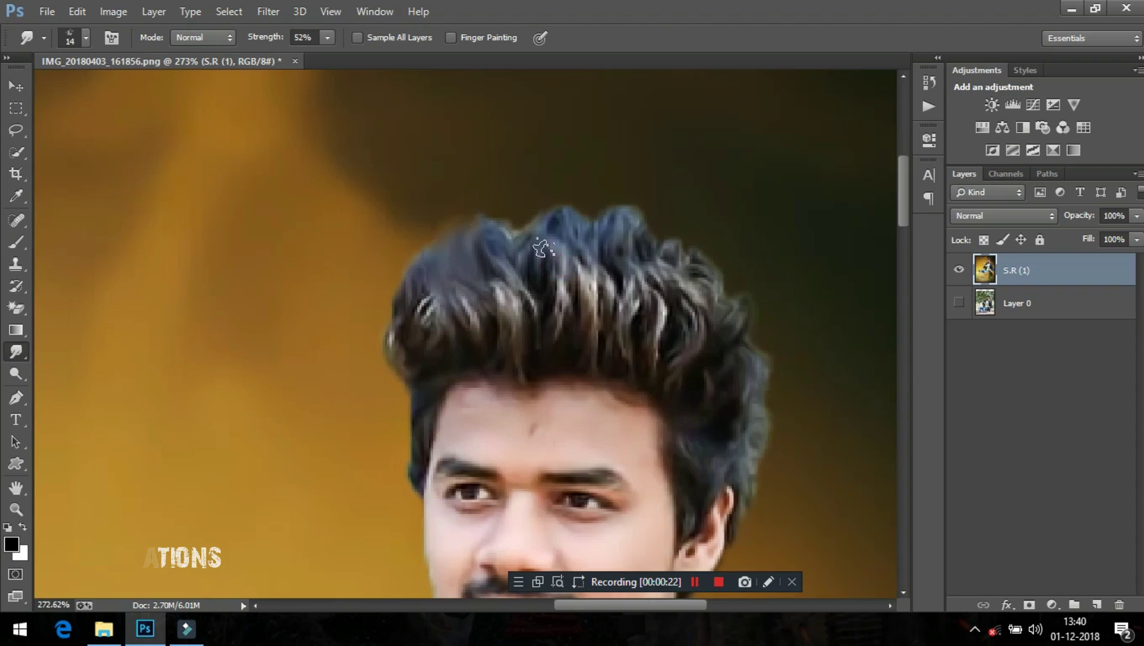
pyautogui.moveTo(542, 247)
pyautogui.mouseDown()
pyautogui.moveTo(568, 213)
pyautogui.moveTo(621, 208)
pyautogui.mouseUp()
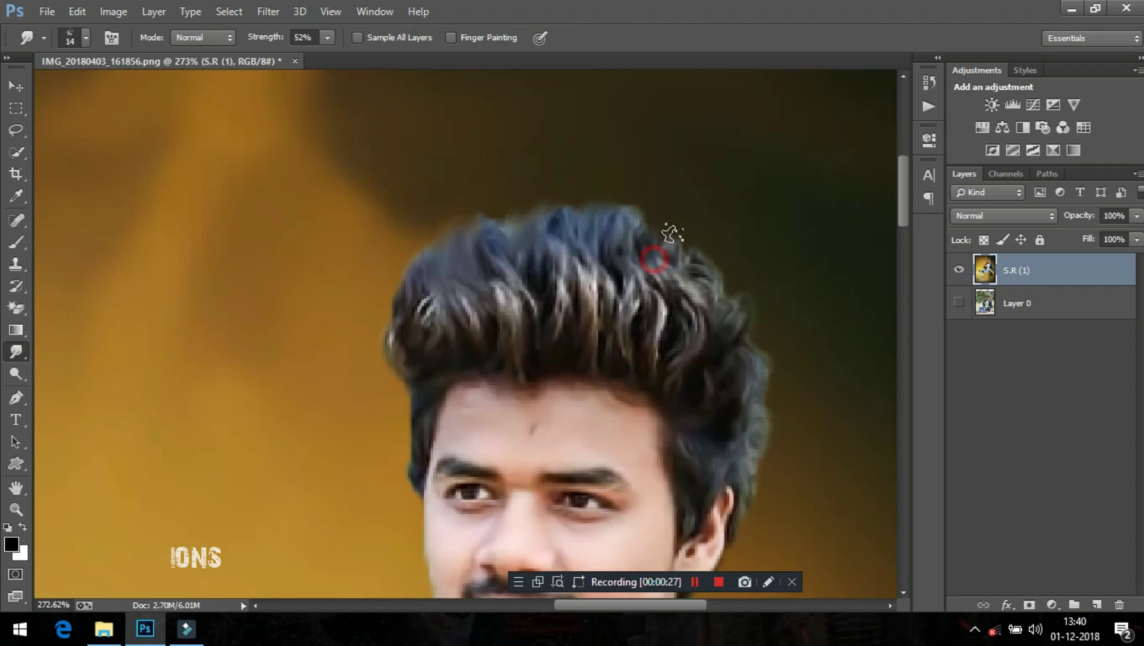
pyautogui.moveTo(659, 256); pyautogui.dragTo(697, 248)
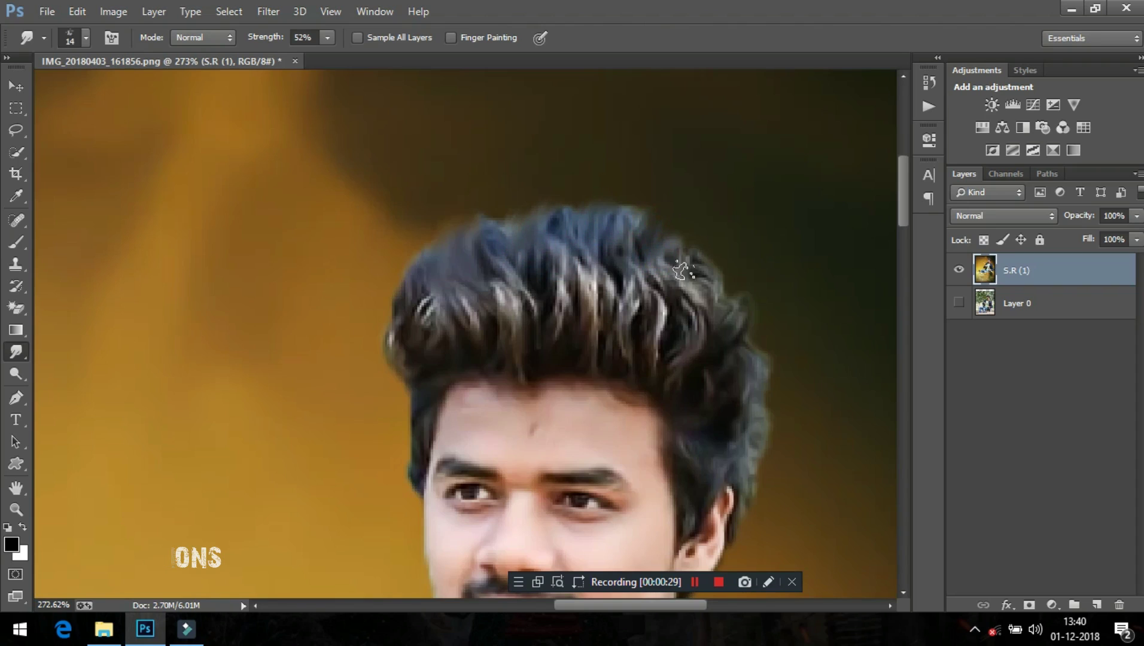
pyautogui.moveTo(725, 305)
pyautogui.mouseDown()
pyautogui.moveTo(728, 281)
pyautogui.moveTo(673, 260)
pyautogui.mouseUp()
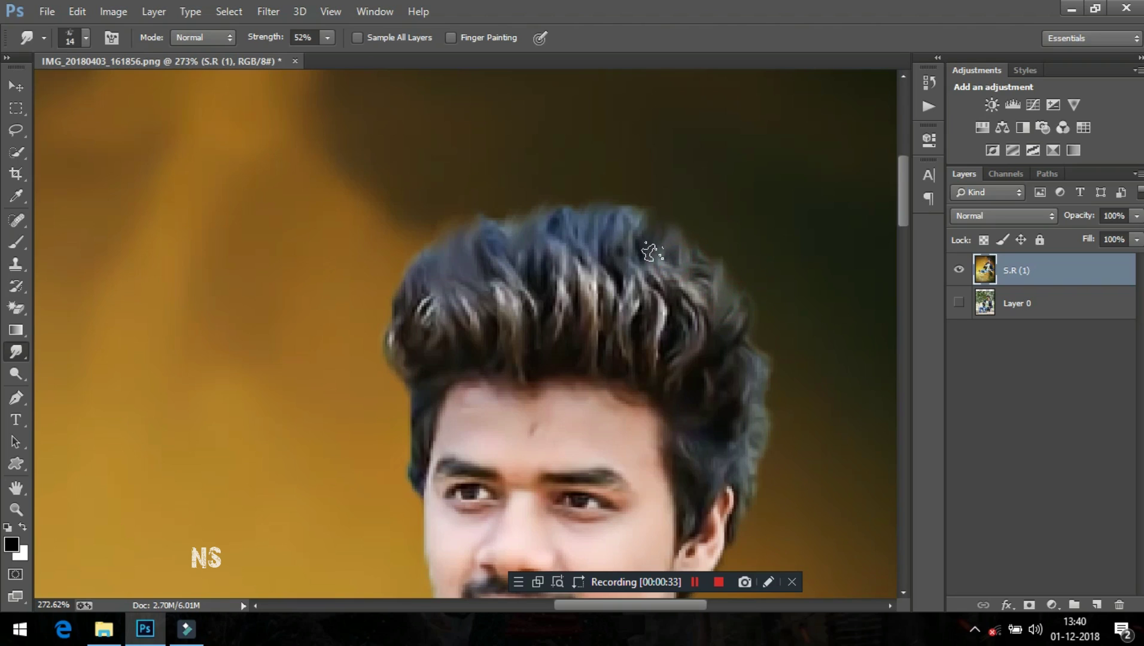
# Smudge extra strands on the left and top of the hair, then fit the whole image in view.
pyautogui.scroll(-3, 676, 204)
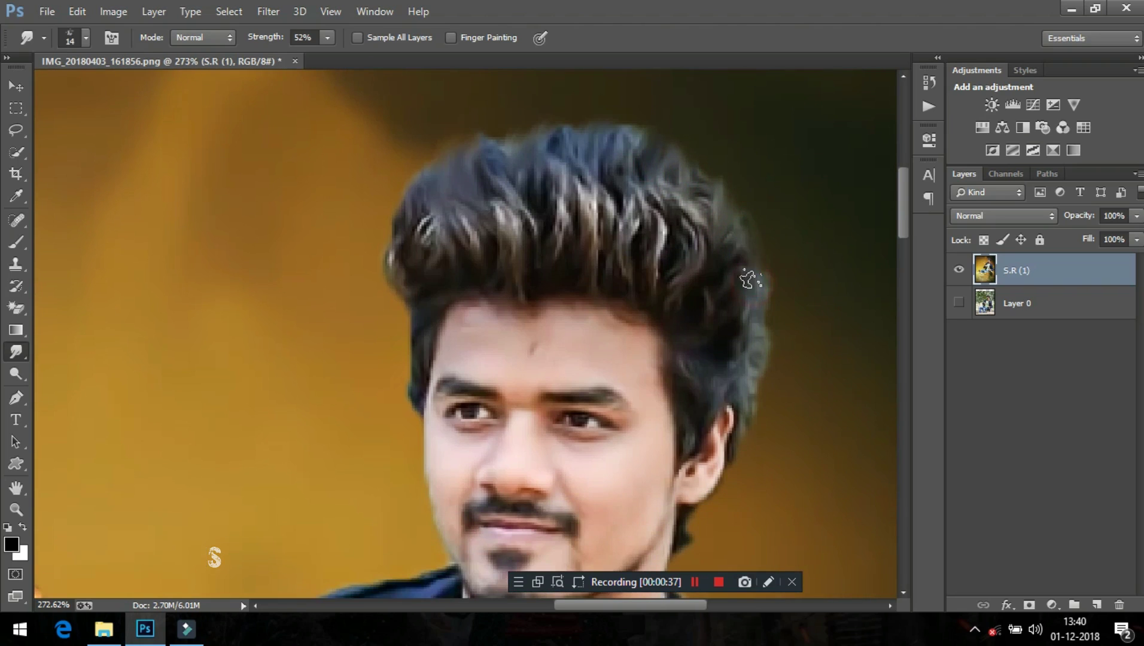
pyautogui.scroll(-2, 748, 299)
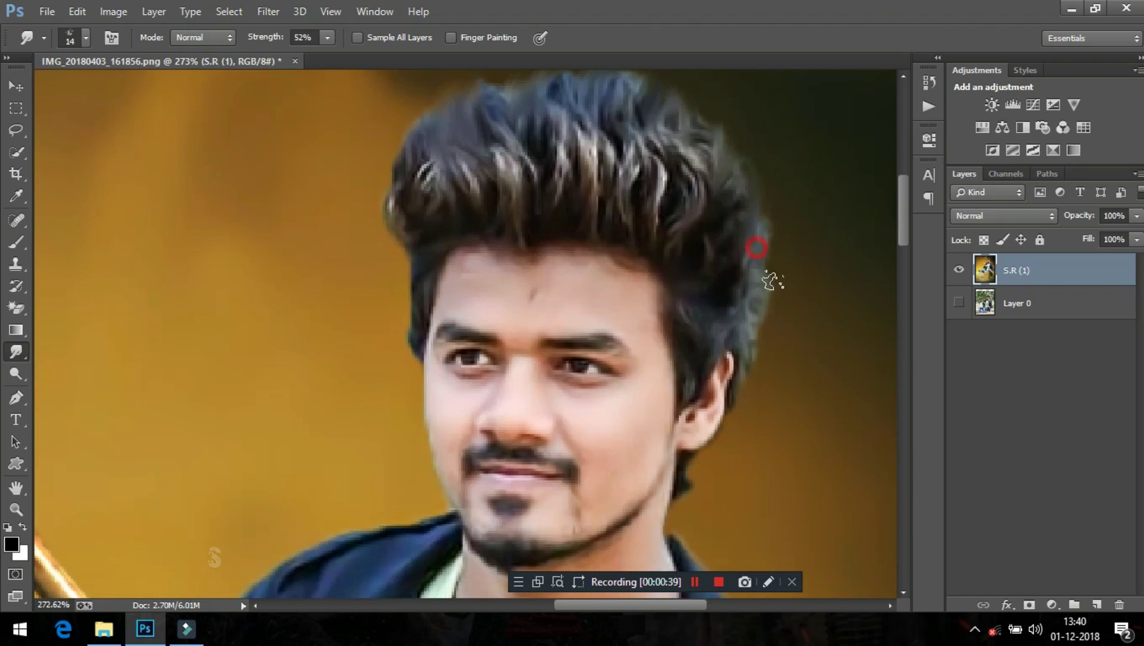
pyautogui.scroll(3, 574, 233)
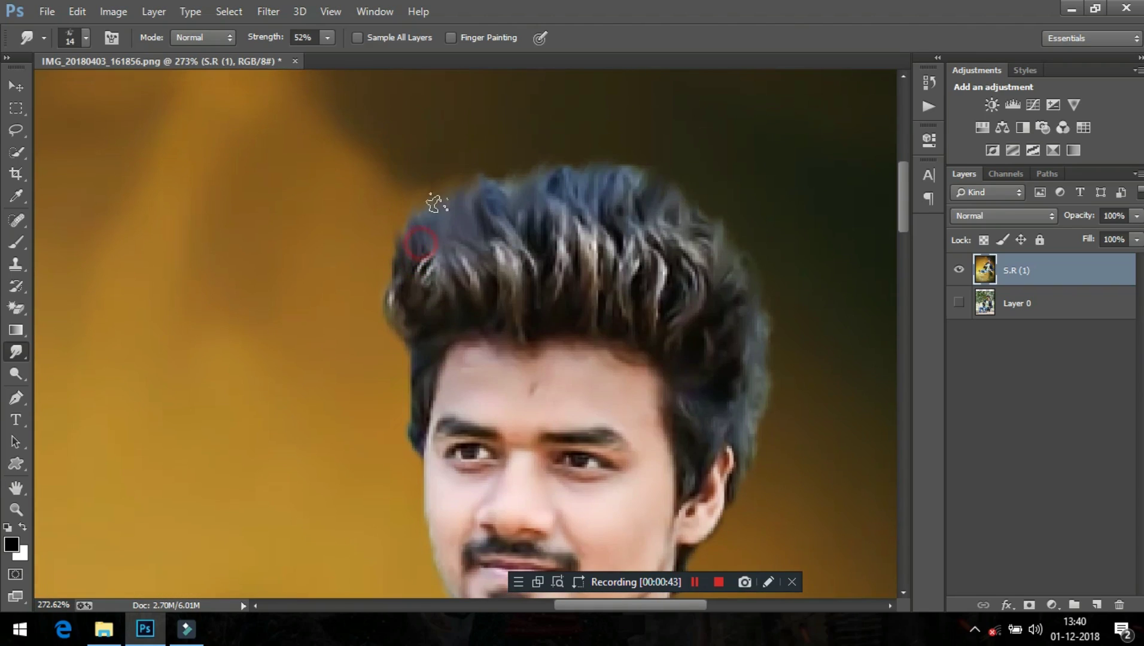
pyautogui.click(453, 229)
pyautogui.click(514, 204)
pyautogui.scroll(-1, 566, 251)
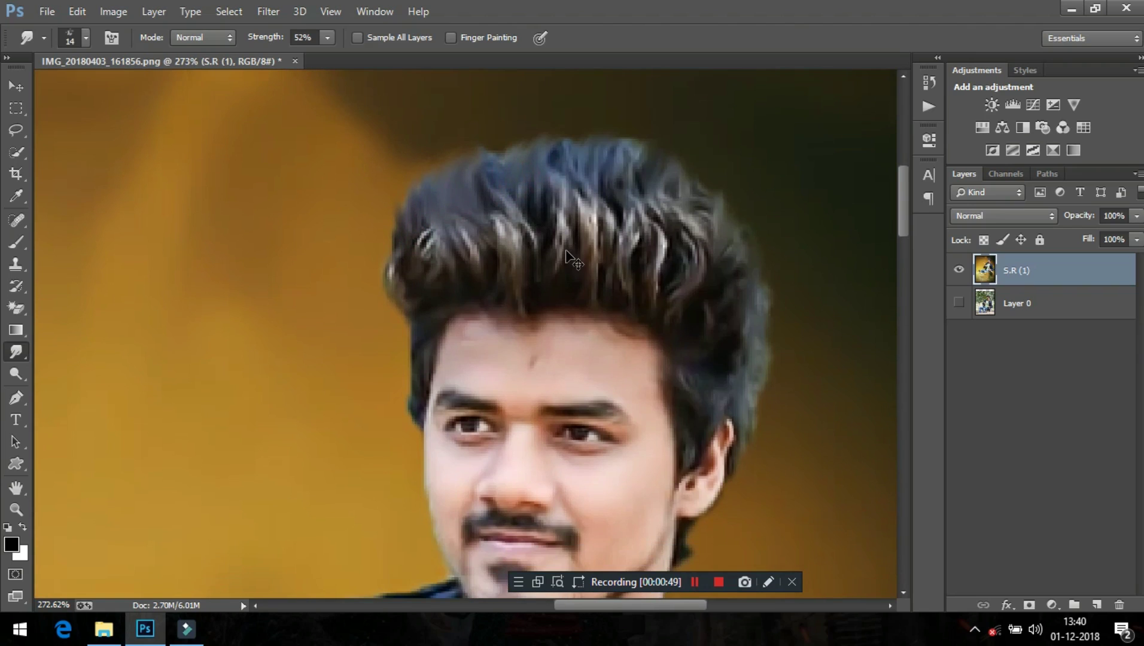
pyautogui.hotkey('ctrl', '0')
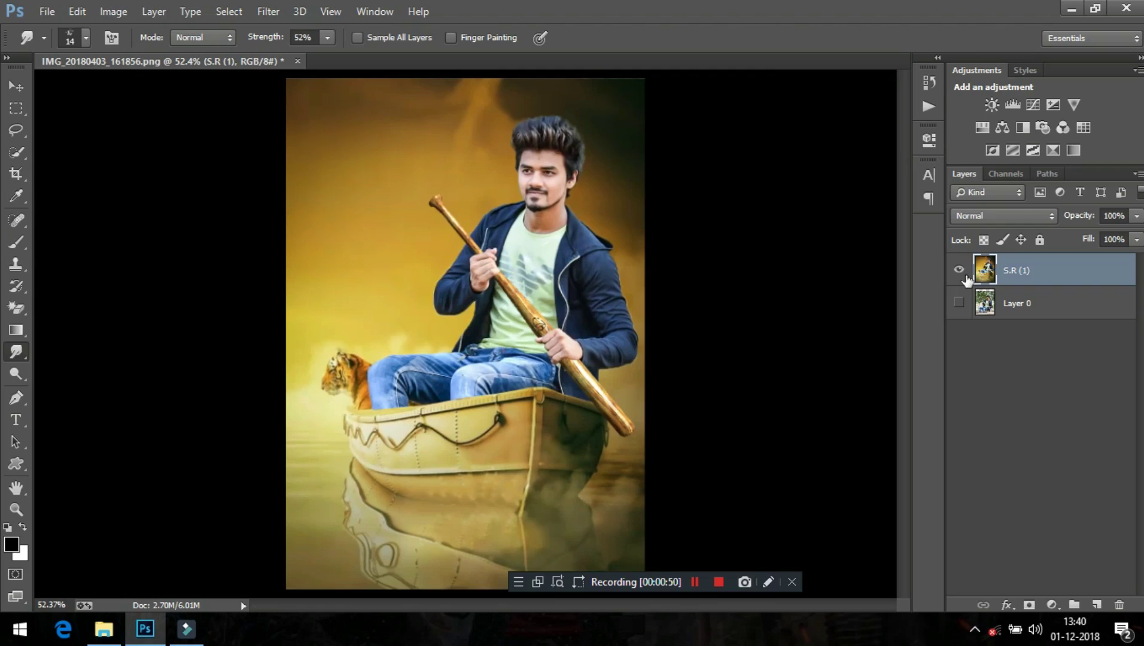
# Toggle the S.R (1) layer's visibility to compare it with the original Layer 0 photo.
pyautogui.click(958, 270)
pyautogui.click(958, 271)
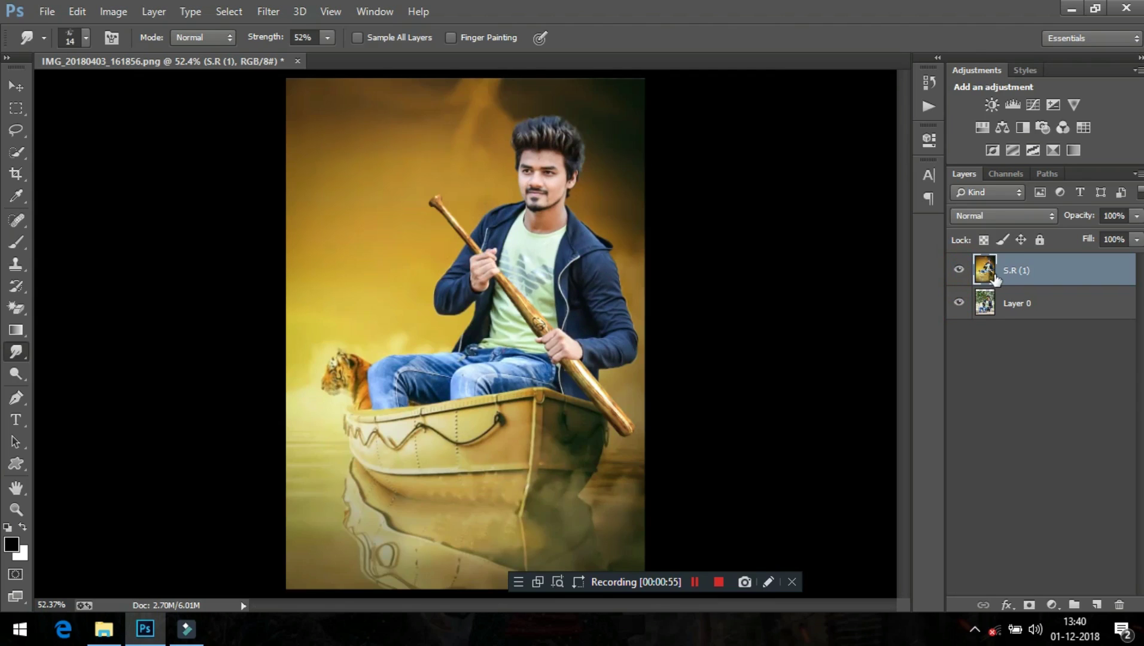